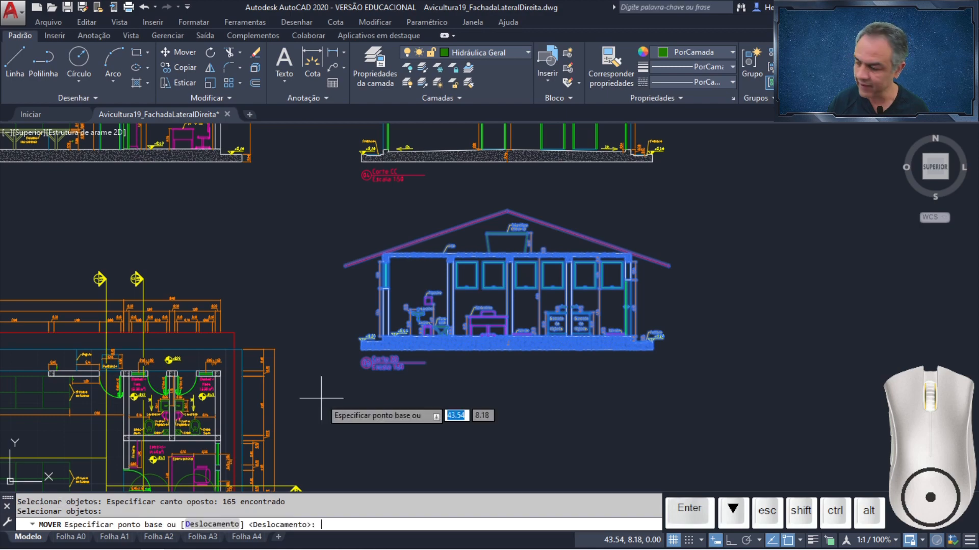
Move the Corte DD section beside Corte CC, using its lower-left slab corner as base point and aligning both slab bases
{"action": "scroll", "coordinate": [335, 357], "scroll_direction": "up", "scroll_amount": 5}
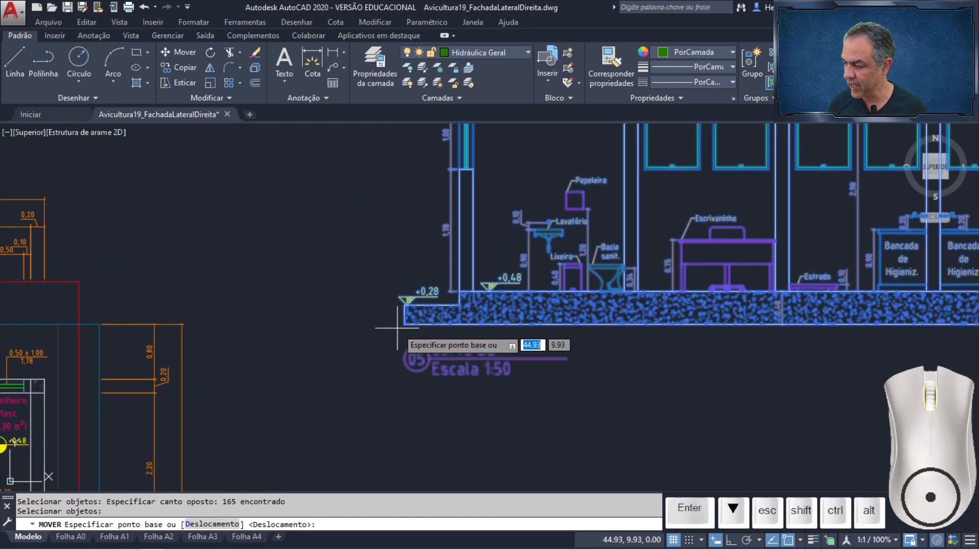
{"action": "left_click", "coordinate": [405, 340]}
{"action": "scroll", "coordinate": [420, 359], "scroll_direction": "down", "scroll_amount": 3}
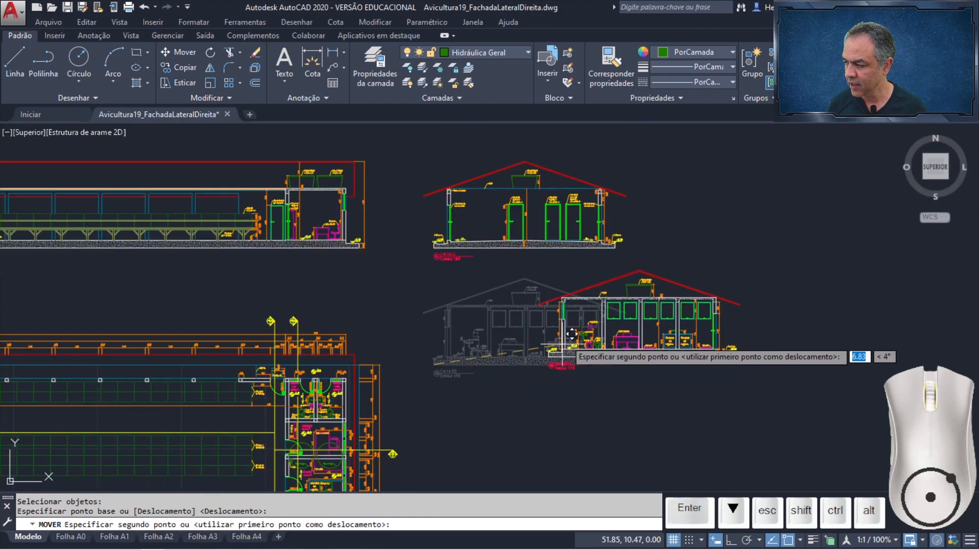
{"action": "scroll", "coordinate": [617, 245], "scroll_direction": "up", "scroll_amount": 1}
{"action": "middle_click_drag", "start_coordinate": [599, 262], "coordinate": [518, 277]}
{"action": "scroll", "coordinate": [465, 299], "scroll_direction": "up", "scroll_amount": 4}
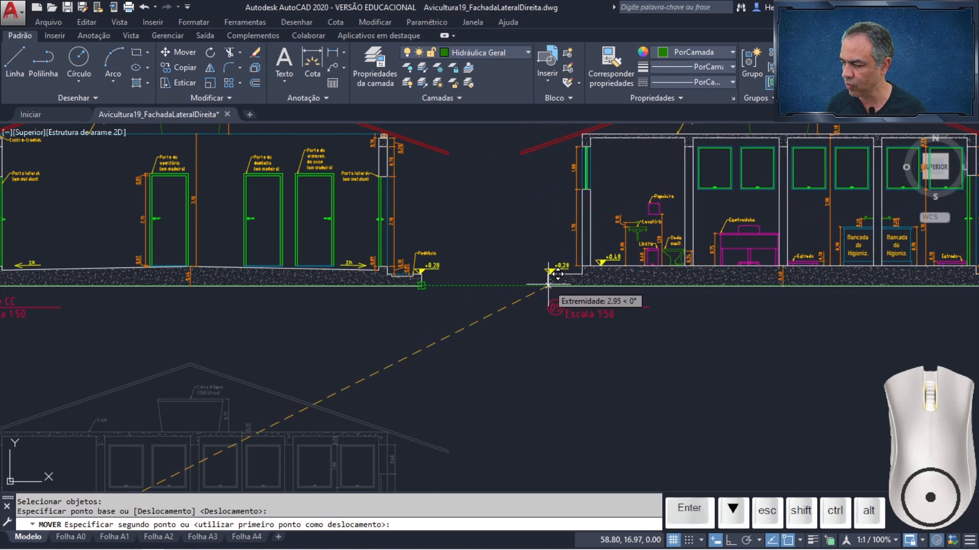
{"action": "left_click", "coordinate": [548, 285]}
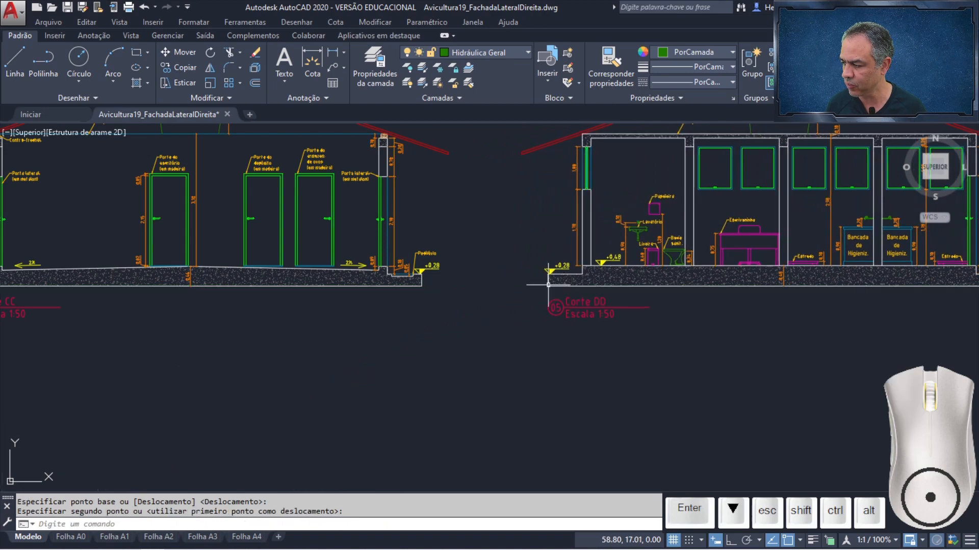
{"action": "scroll", "coordinate": [547, 318], "scroll_direction": "down", "scroll_amount": 2}
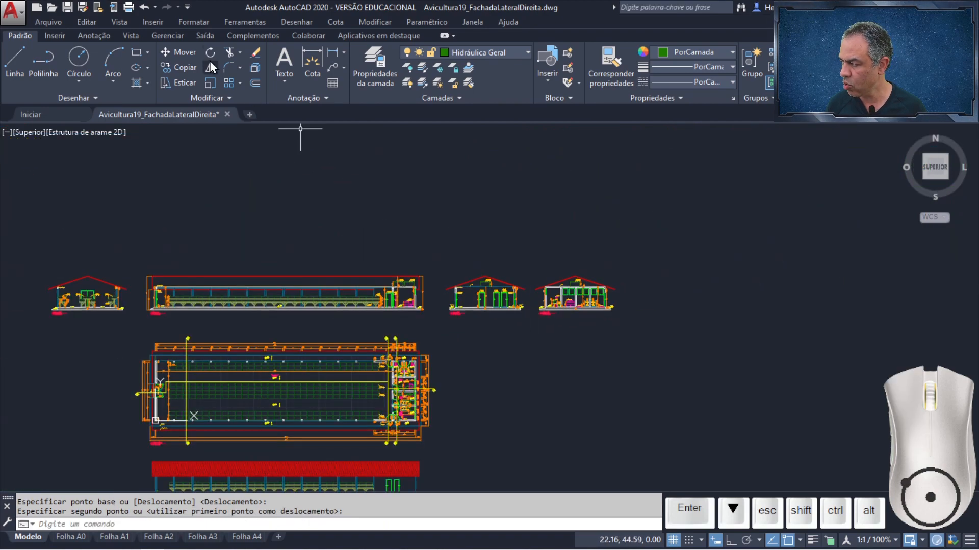
Move the row of four section drawings above the floor plan straight up by about 7.16
{"action": "left_click", "coordinate": [183, 53]}
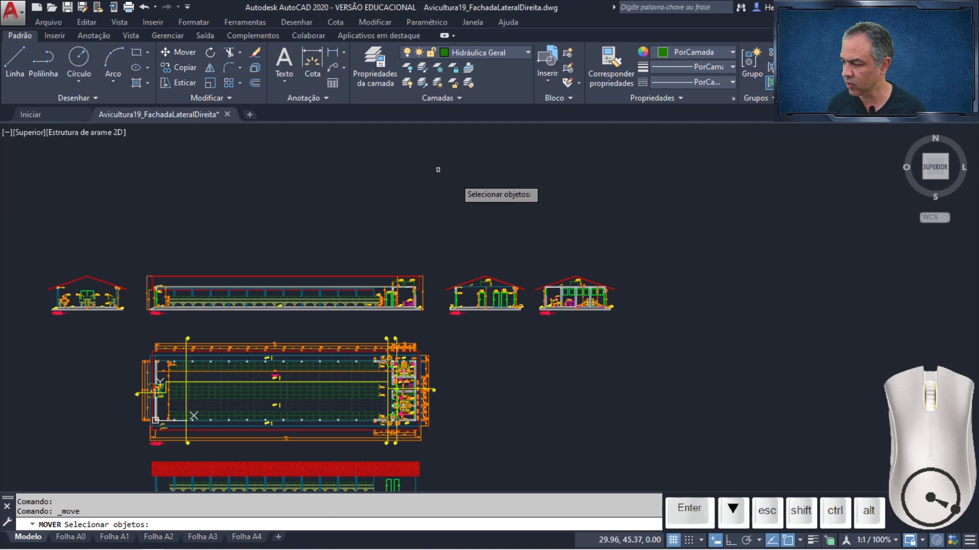
{"action": "left_click", "coordinate": [699, 210]}
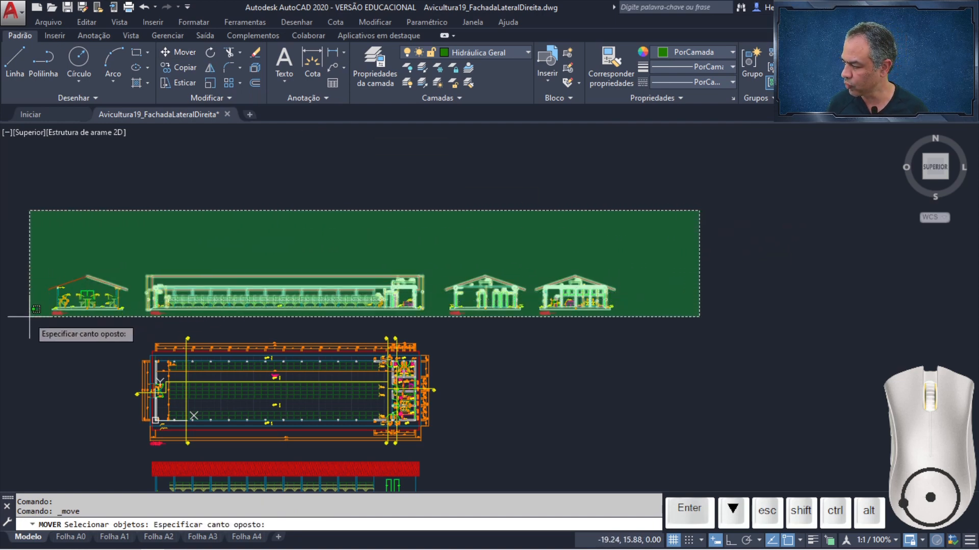
{"action": "left_click", "coordinate": [9, 321]}
{"action": "key", "text": "Return"}
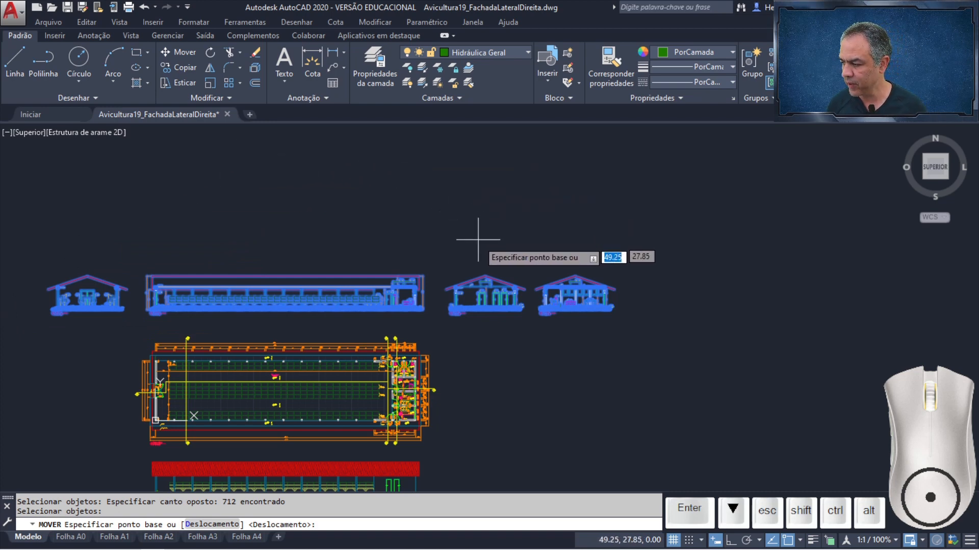
{"action": "left_click", "coordinate": [485, 275]}
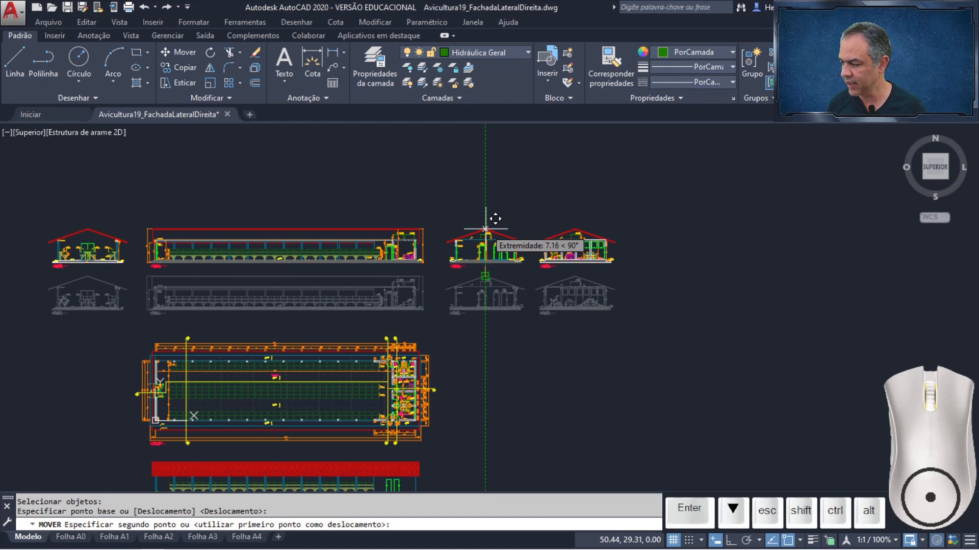
{"action": "left_click", "coordinate": [486, 229]}
Copy the side façade and its title from below the floor plan about 27 straight up, between the plan and the sections
{"action": "scroll", "coordinate": [455, 350], "scroll_direction": "down", "scroll_amount": 4}
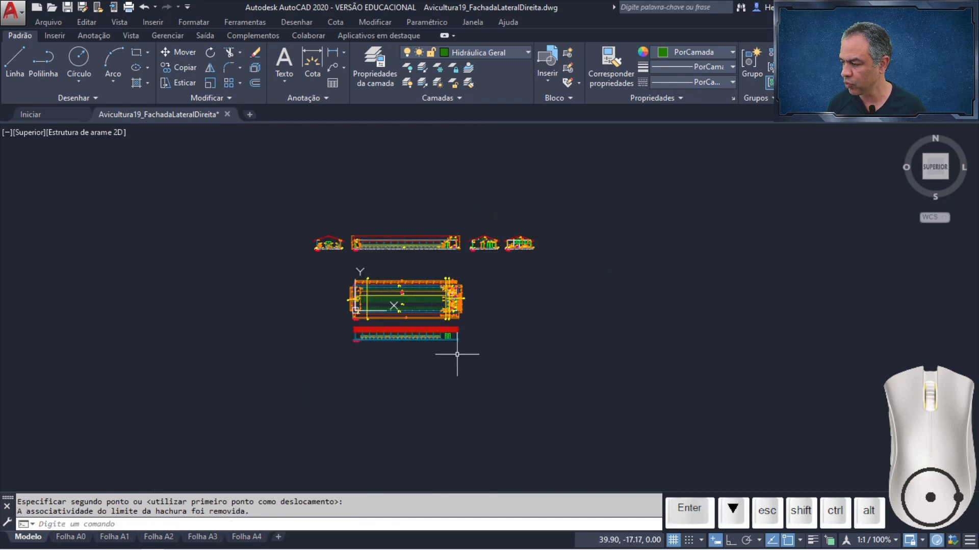
{"action": "scroll", "coordinate": [423, 336], "scroll_direction": "up", "scroll_amount": 6}
{"action": "mouse_move", "coordinate": [512, 338]}
{"action": "middle_mouse_down"}
{"action": "mouse_move", "coordinate": [664, 353]}
{"action": "mouse_move", "coordinate": [701, 341]}
{"action": "middle_mouse_up"}
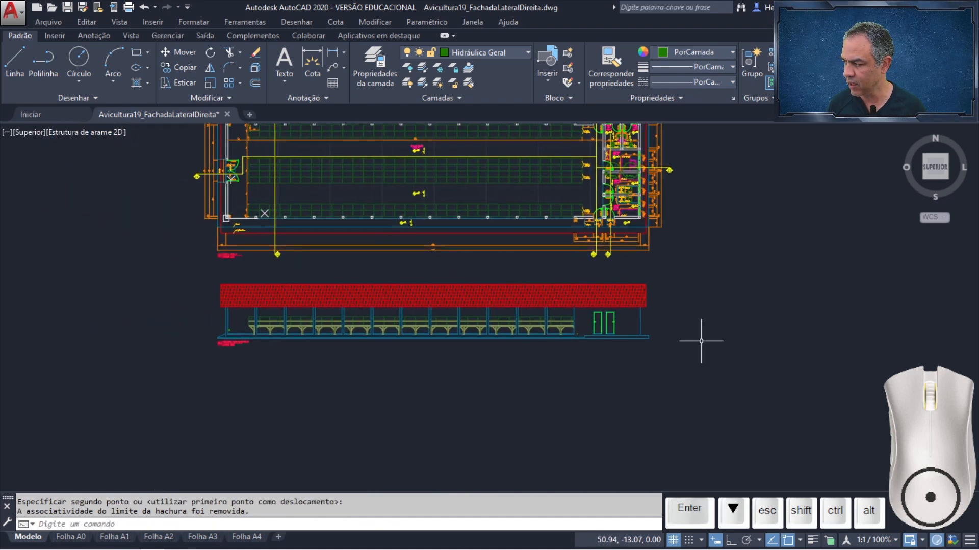
{"action": "left_click", "coordinate": [181, 67]}
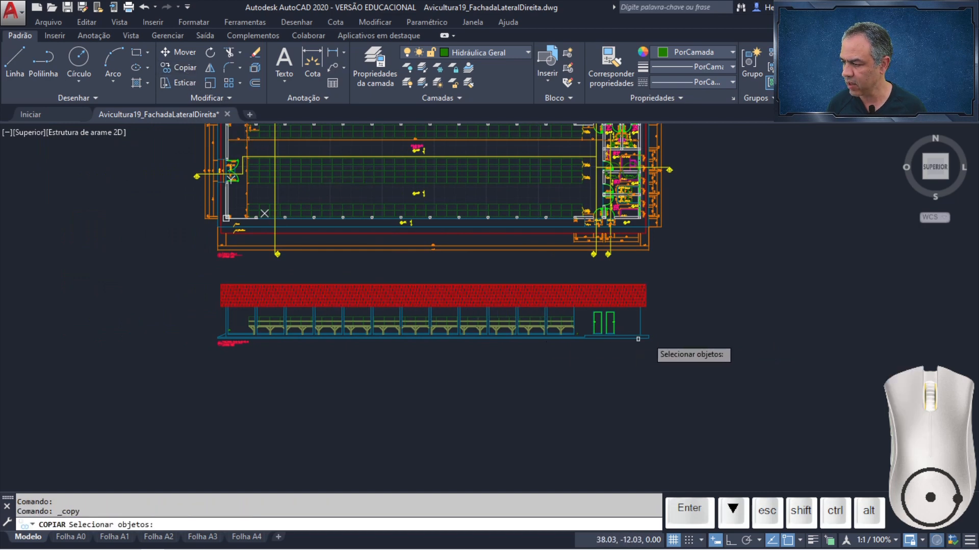
{"action": "left_click", "coordinate": [687, 260]}
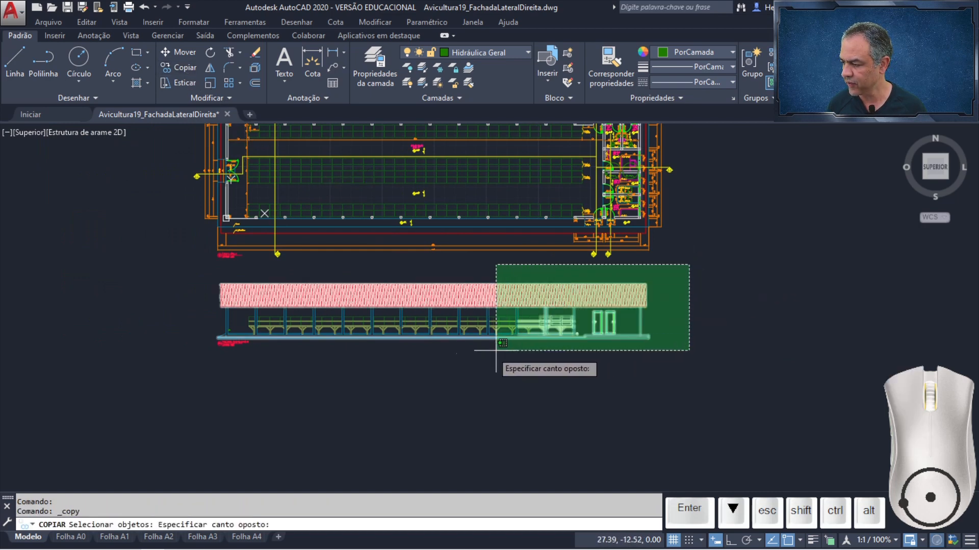
{"action": "left_click", "coordinate": [153, 398]}
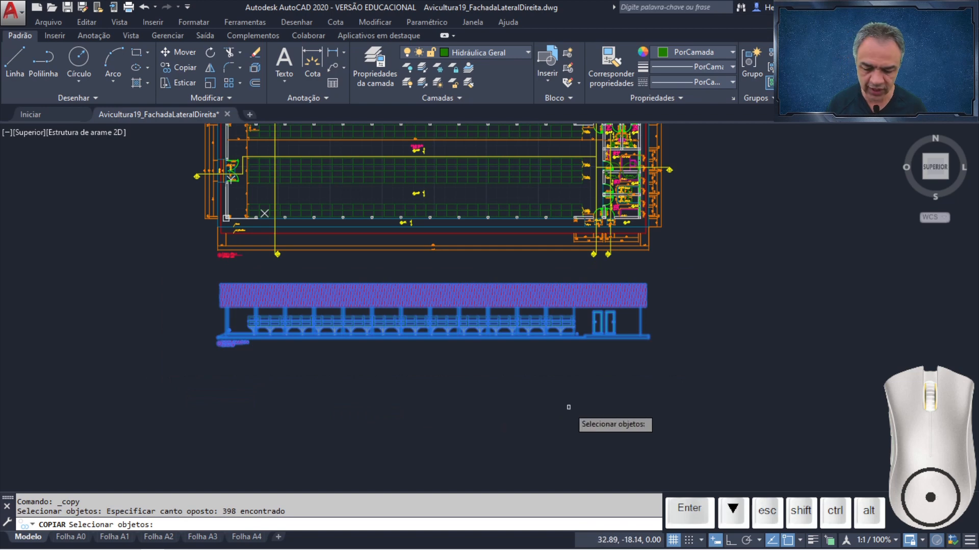
{"action": "key", "text": "Return"}
{"action": "scroll", "coordinate": [652, 326], "scroll_direction": "down", "scroll_amount": 3}
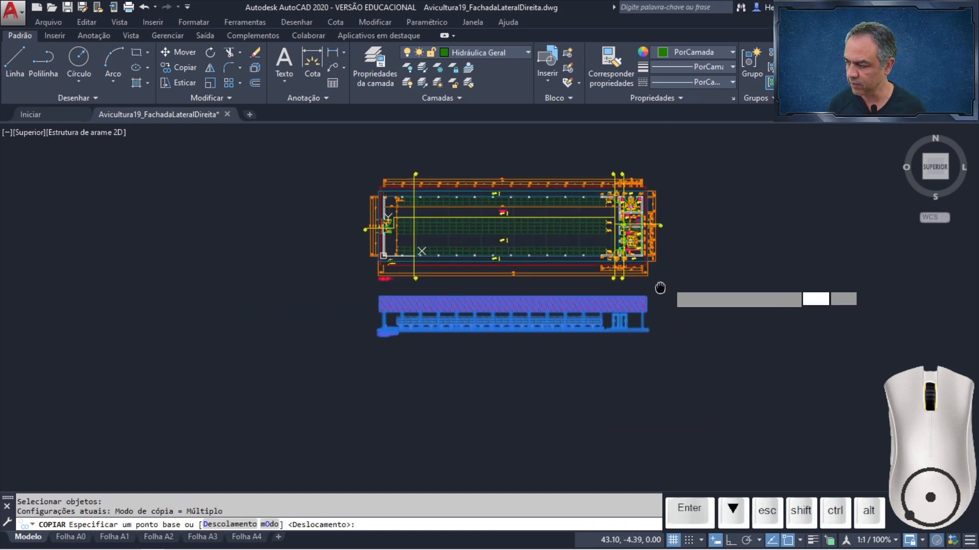
{"action": "mouse_move", "coordinate": [660, 286]}
{"action": "middle_mouse_down"}
{"action": "mouse_move", "coordinate": [551, 395]}
{"action": "mouse_move", "coordinate": [610, 421]}
{"action": "middle_mouse_up"}
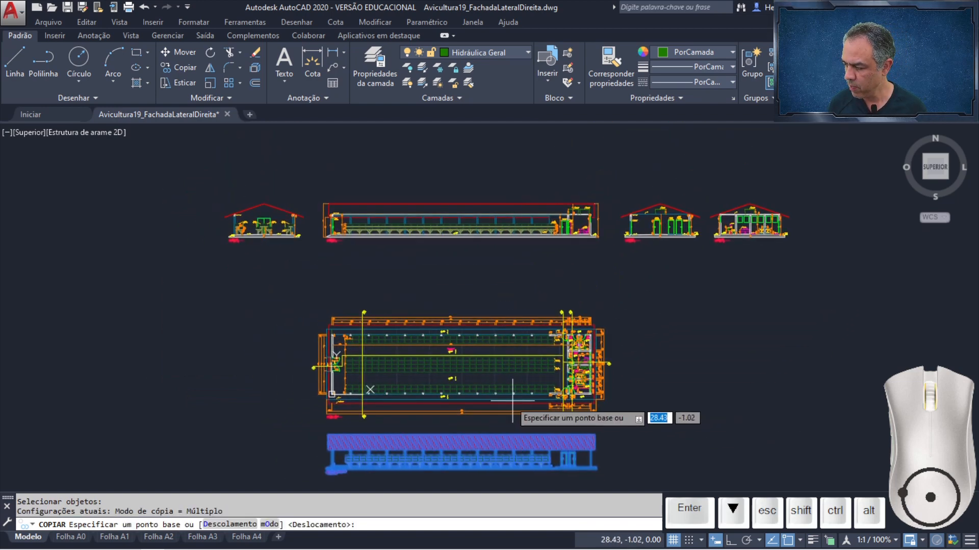
{"action": "left_click", "coordinate": [461, 437]}
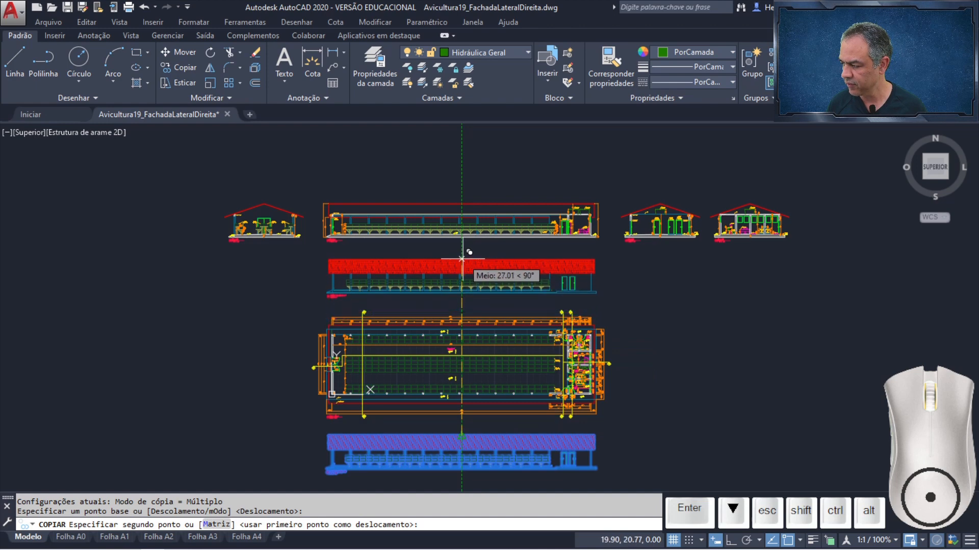
{"action": "left_click", "coordinate": [461, 258]}
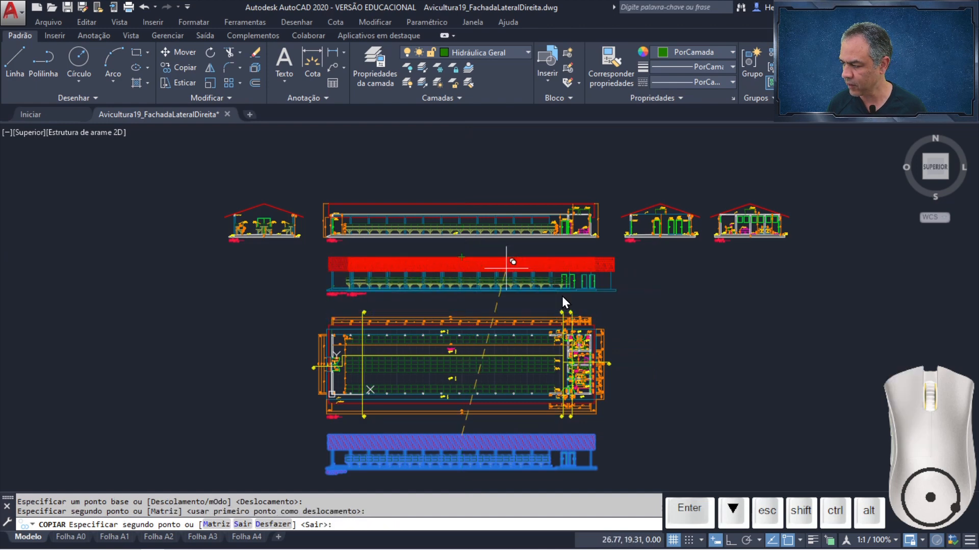
{"action": "key", "text": "Return"}
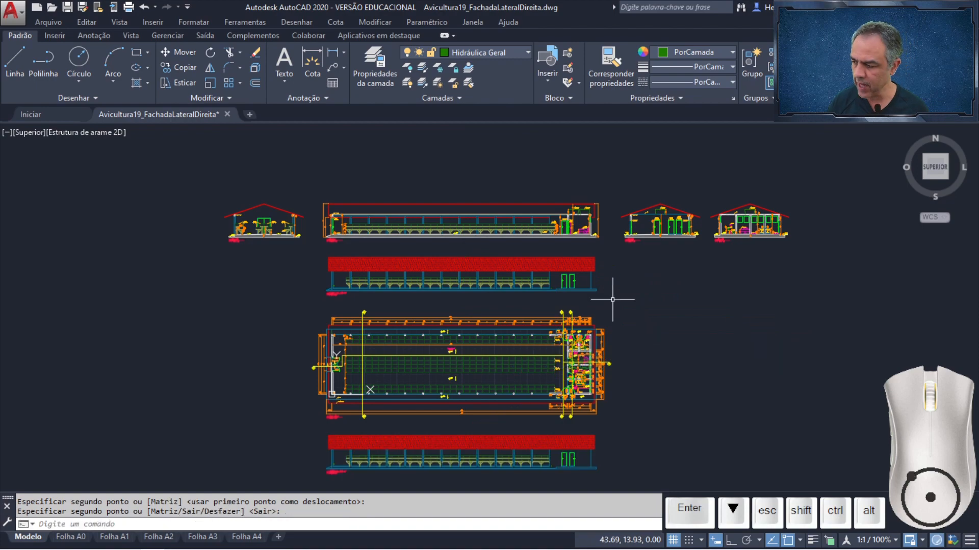
Erase the right-hand door of the façade copy above the floor plan
{"action": "scroll", "coordinate": [563, 281], "scroll_direction": "up", "scroll_amount": 8}
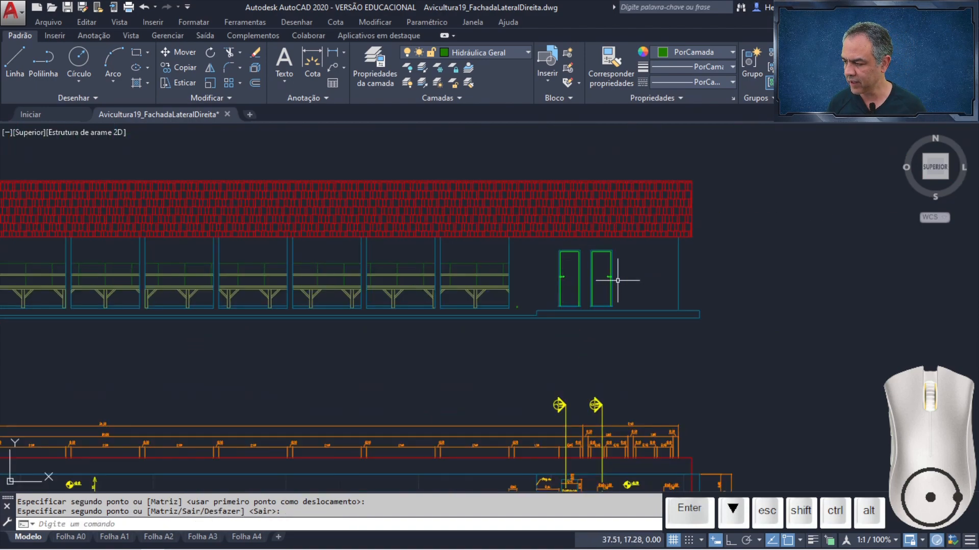
{"action": "scroll", "coordinate": [617, 280], "scroll_direction": "up", "scroll_amount": 4}
{"action": "scroll", "coordinate": [621, 277], "scroll_direction": "up", "scroll_amount": 2}
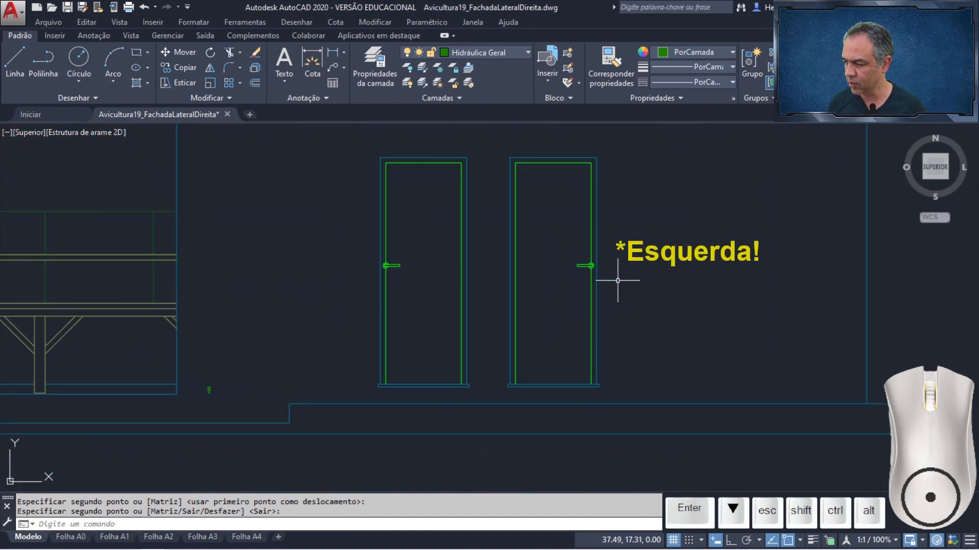
{"action": "left_click", "coordinate": [625, 145]}
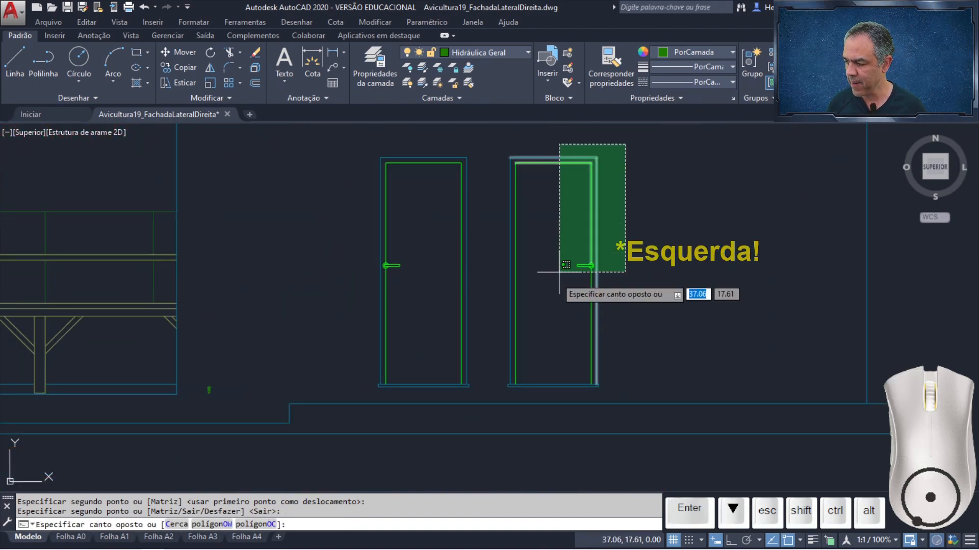
{"action": "left_click", "coordinate": [493, 392]}
{"action": "key", "text": "Delete"}
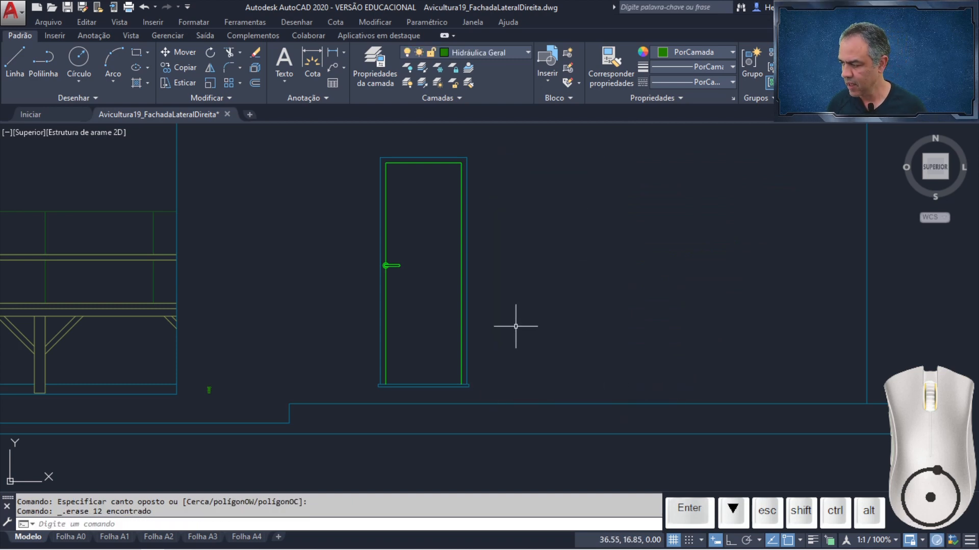
Make Alvenaria em vista the current layer for work at the bathroom doors in the floor plan
{"action": "scroll", "coordinate": [475, 231], "scroll_direction": "down", "scroll_amount": 2}
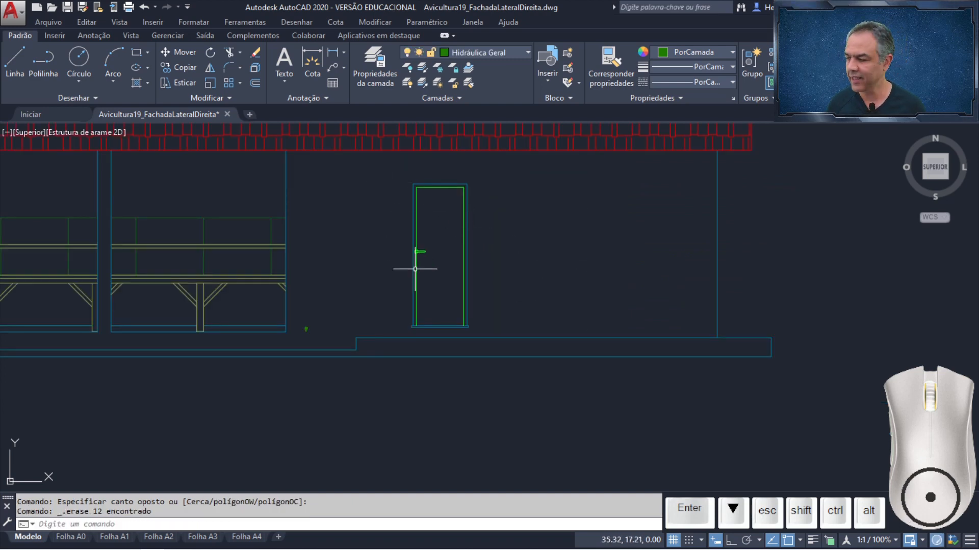
{"action": "scroll", "coordinate": [415, 268], "scroll_direction": "down", "scroll_amount": 5}
{"action": "scroll", "coordinate": [429, 321], "scroll_direction": "up", "scroll_amount": 3}
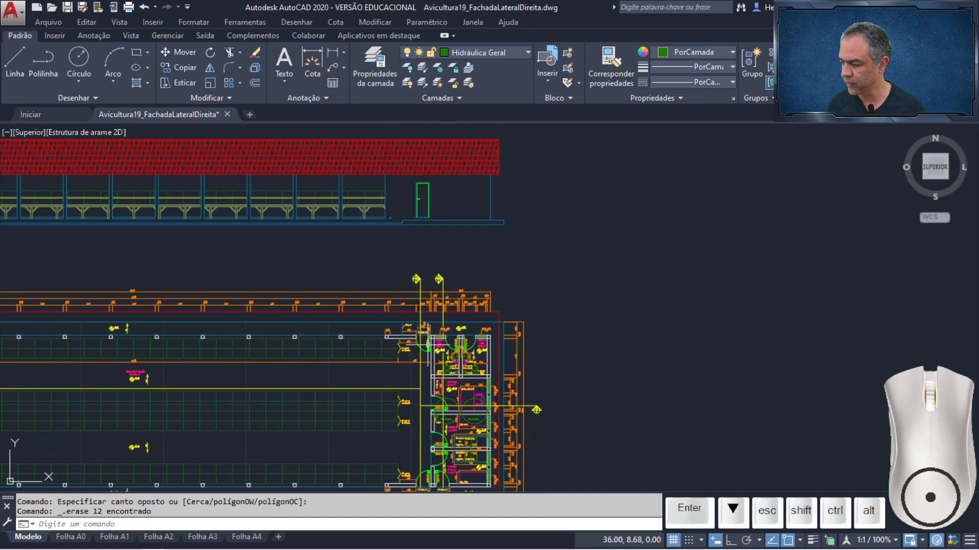
{"action": "scroll", "coordinate": [428, 347], "scroll_direction": "up", "scroll_amount": 5}
{"action": "scroll", "coordinate": [471, 342], "scroll_direction": "up", "scroll_amount": 2}
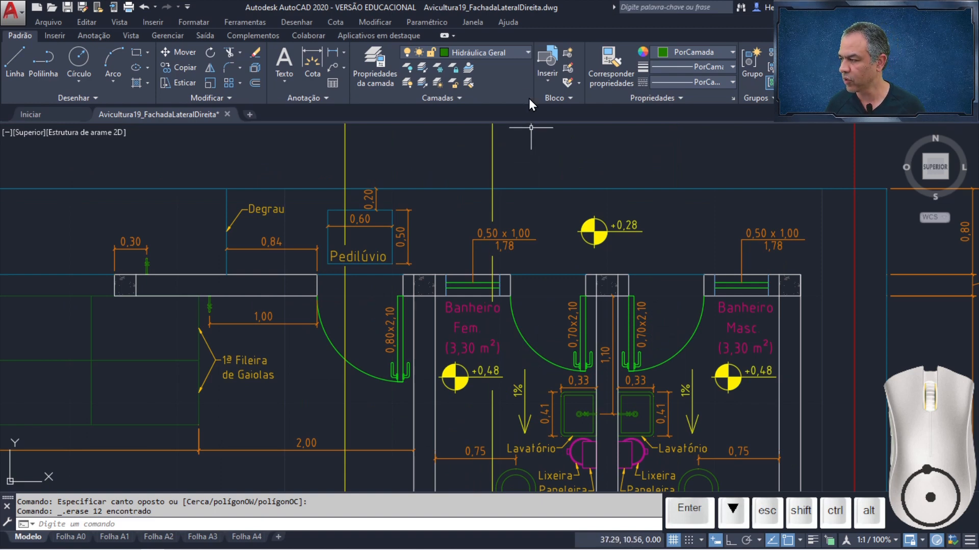
{"action": "left_click", "coordinate": [515, 51]}
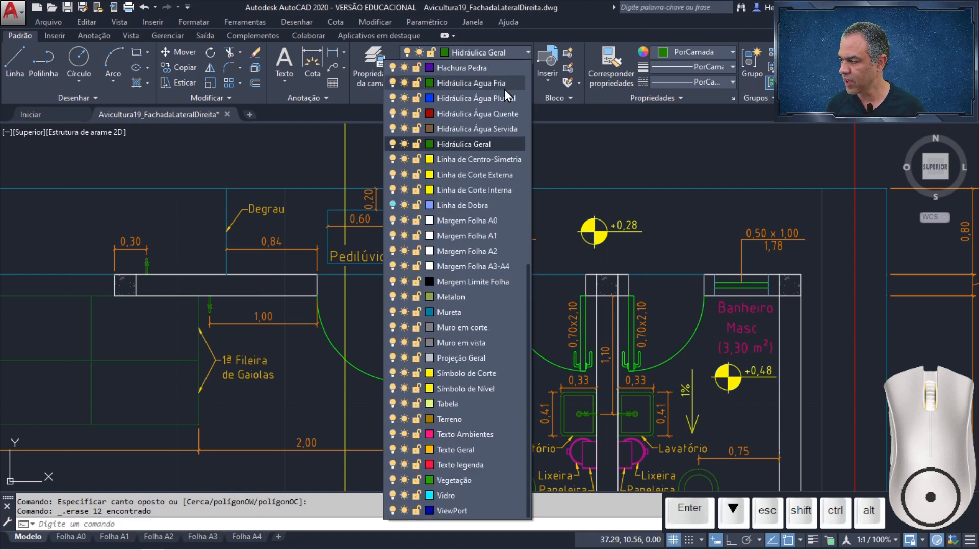
{"action": "scroll", "coordinate": [493, 99], "scroll_direction": "up", "scroll_amount": 7}
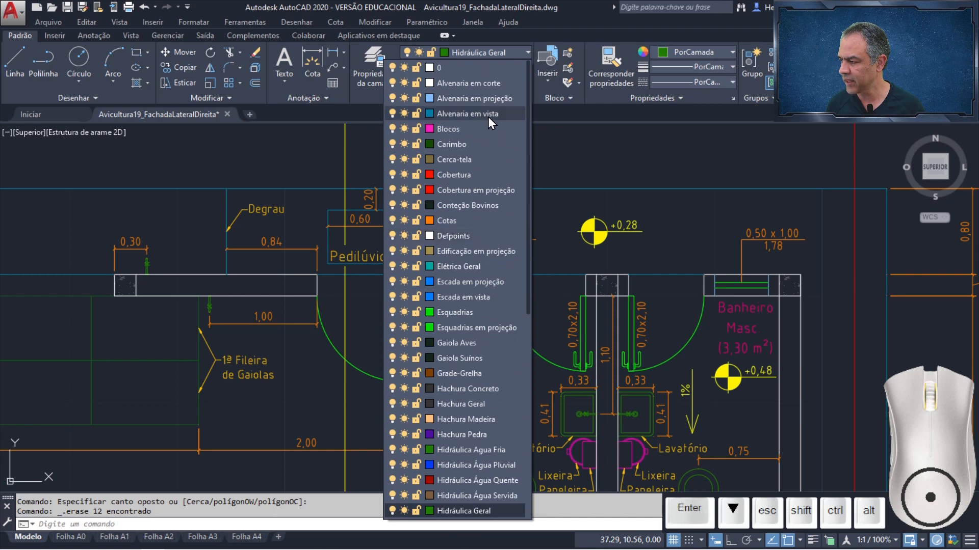
{"action": "left_click", "coordinate": [492, 113]}
Draw a vertical construction line through the midpoint of the Banheiro Fem door opening in the floor plan
{"action": "left_click", "coordinate": [94, 97]}
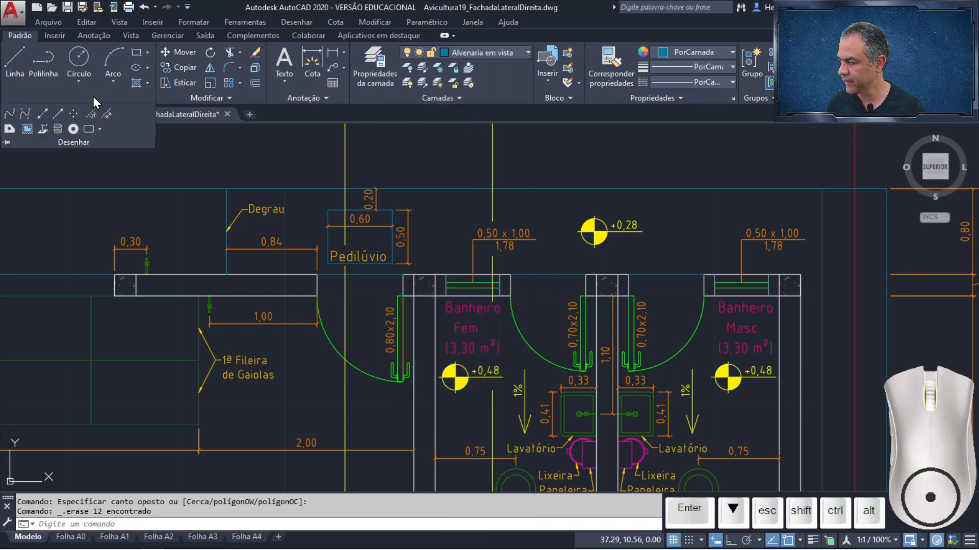
{"action": "left_click", "coordinate": [42, 113]}
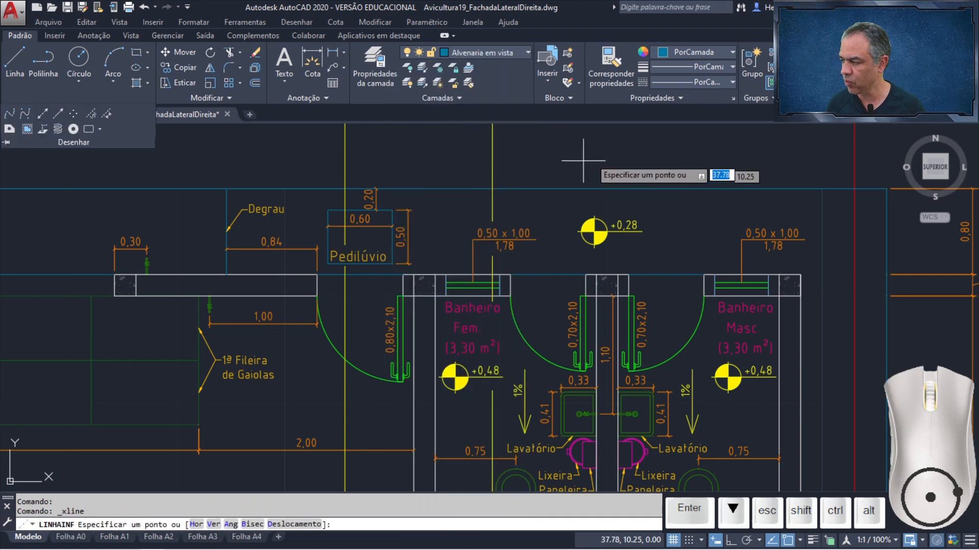
{"action": "key", "text": "Down"}
{"action": "key", "text": "Down"}
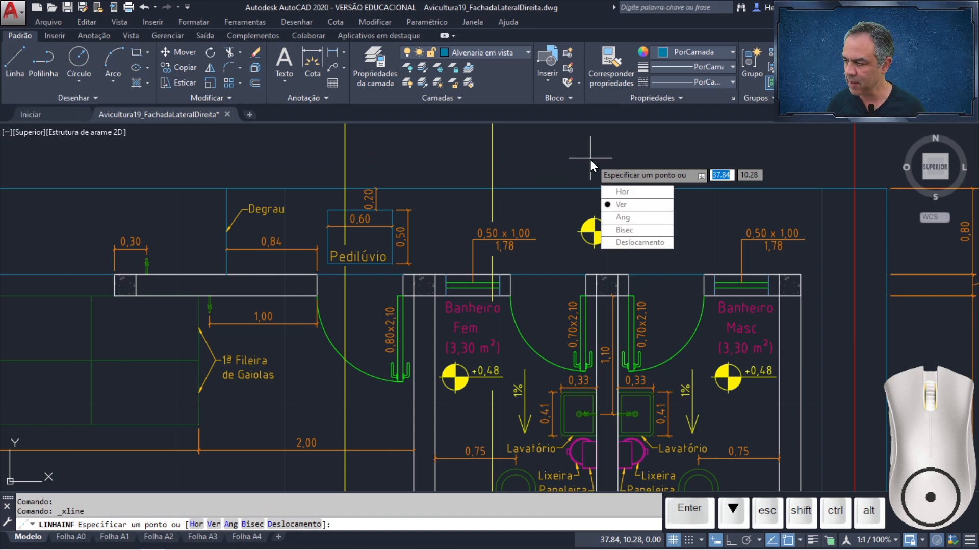
{"action": "key", "text": "Return"}
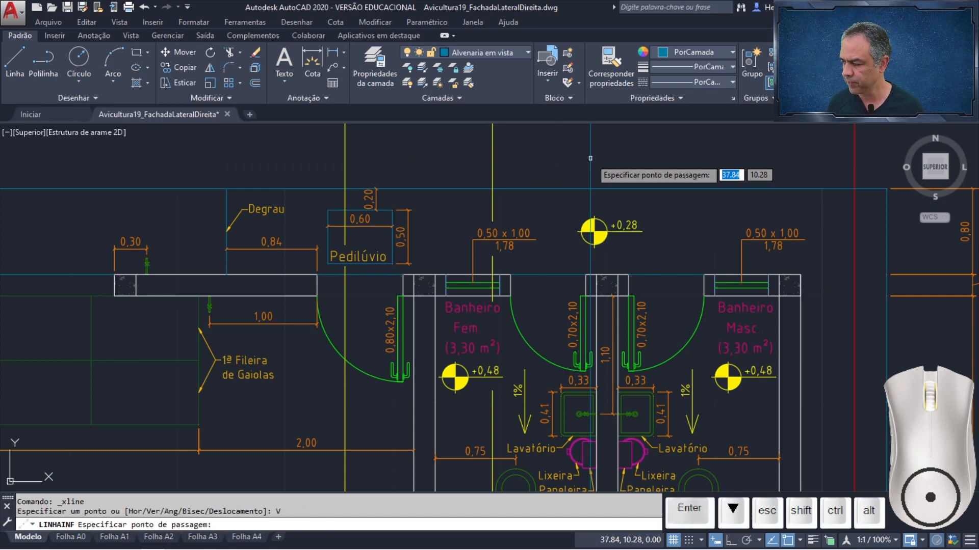
{"action": "left_click", "coordinate": [552, 269]}
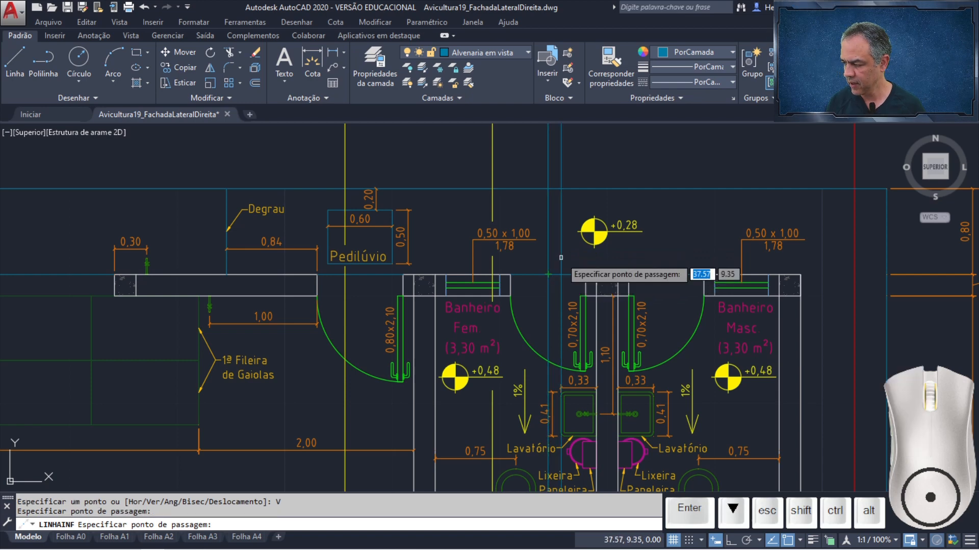
{"action": "key", "text": "Return"}
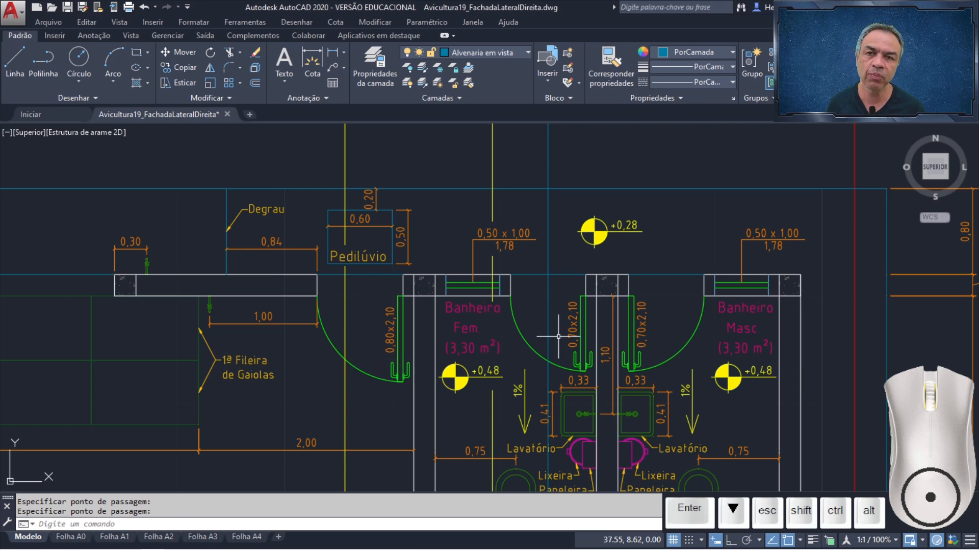
Copy the door of the upper façade to the right, from its sill midpoint onto the vertical construction line
{"action": "scroll", "coordinate": [550, 316], "scroll_direction": "down", "scroll_amount": 4}
{"action": "middle_click_drag", "start_coordinate": [519, 185], "coordinate": [497, 471]}
{"action": "left_click", "coordinate": [187, 70]}
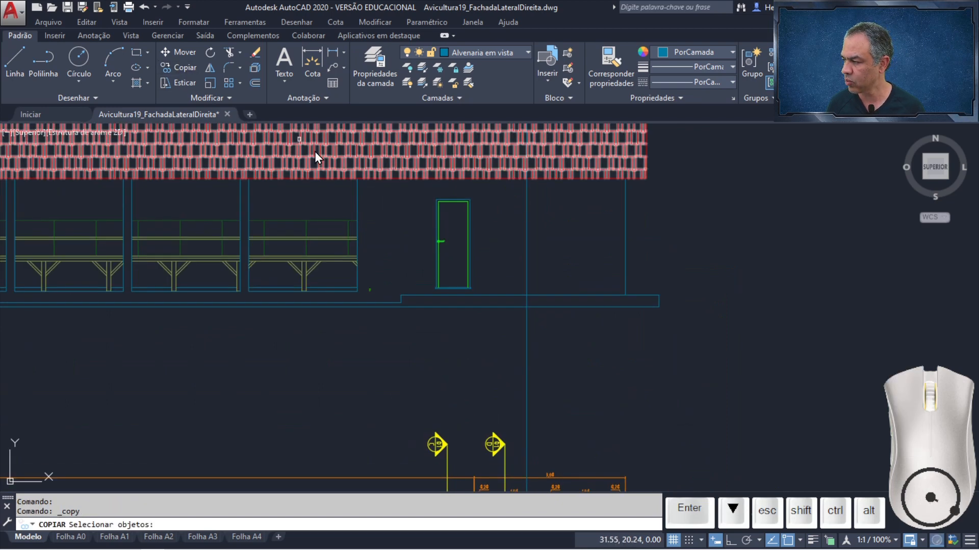
{"action": "left_click", "coordinate": [480, 191]}
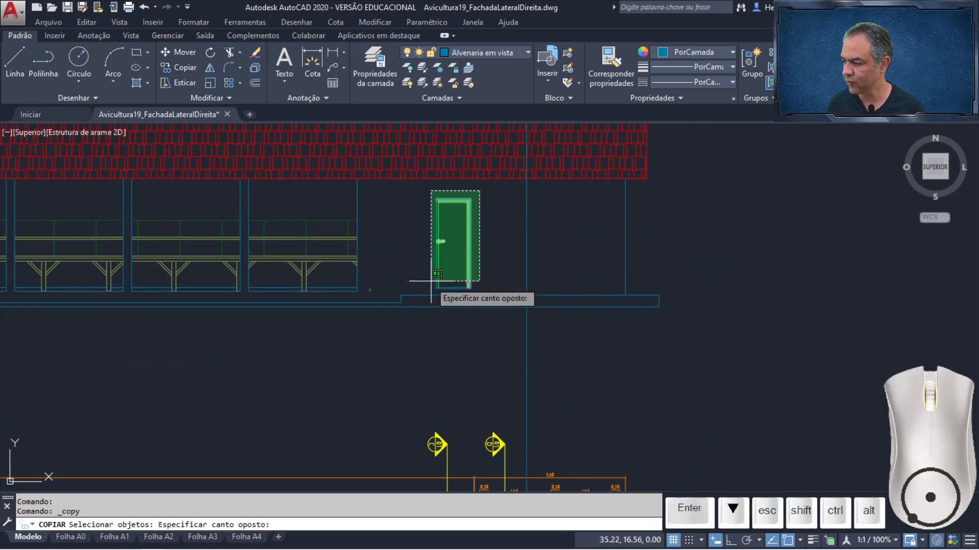
{"action": "left_click", "coordinate": [418, 293]}
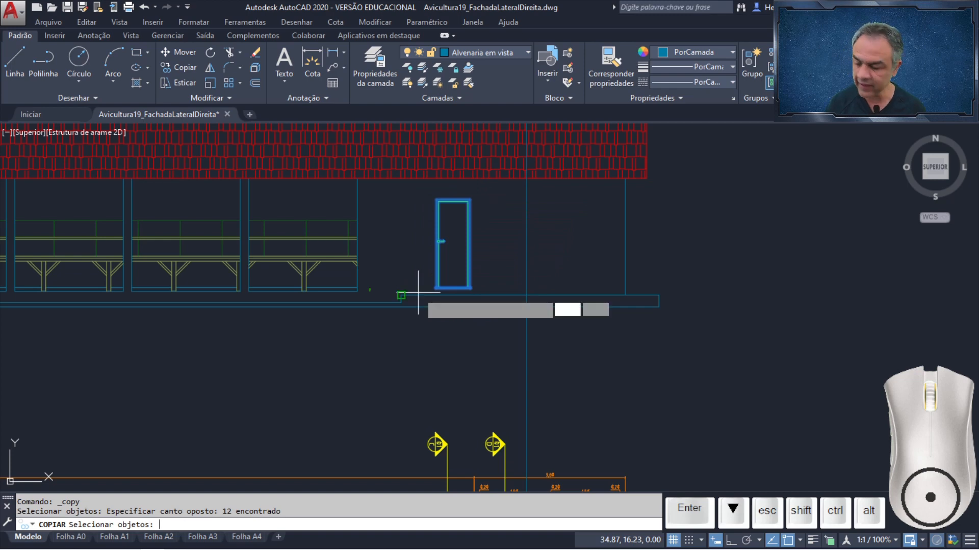
{"action": "key", "text": "Return"}
{"action": "scroll", "coordinate": [455, 303], "scroll_direction": "up", "scroll_amount": 5}
{"action": "middle_click_drag", "start_coordinate": [459, 273], "coordinate": [260, 291]}
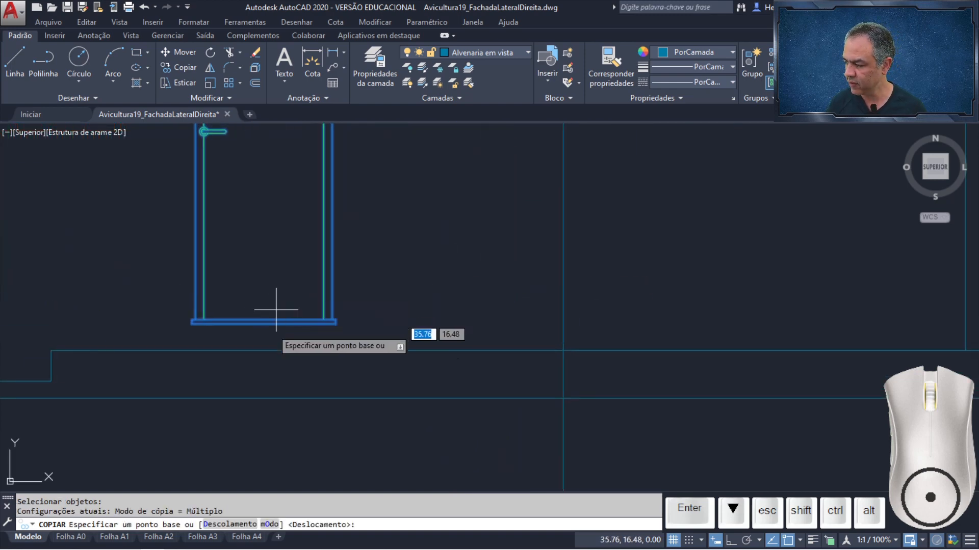
{"action": "left_click", "coordinate": [264, 324]}
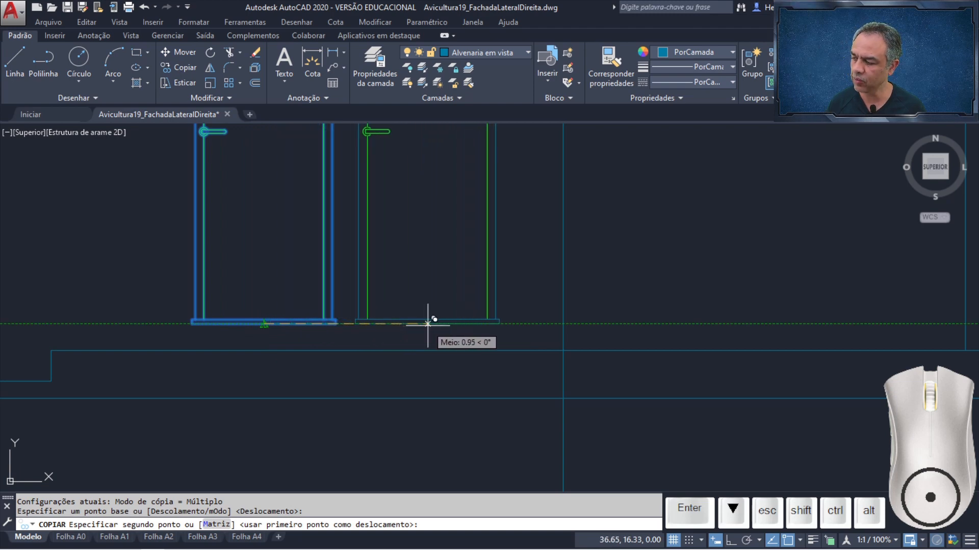
{"action": "left_click", "coordinate": [563, 324]}
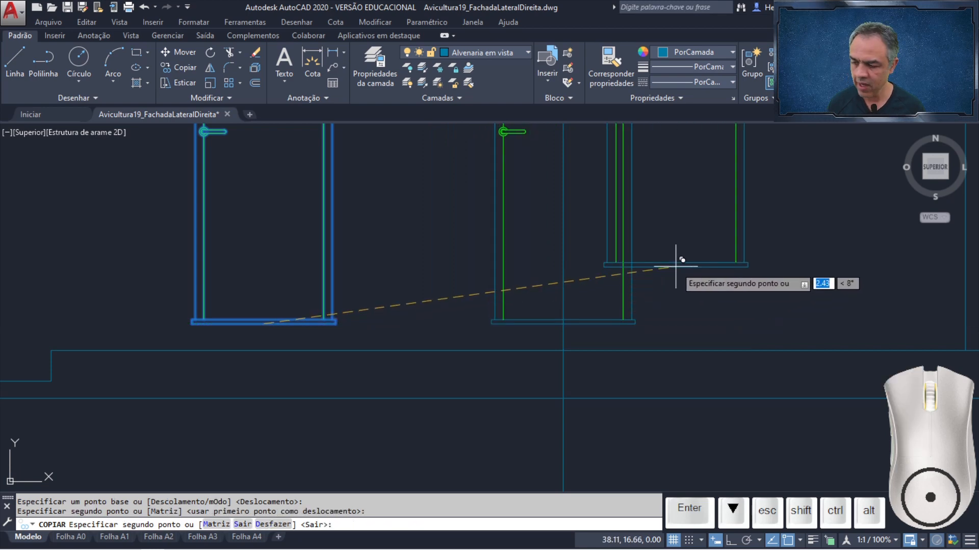
{"action": "key", "text": "Return"}
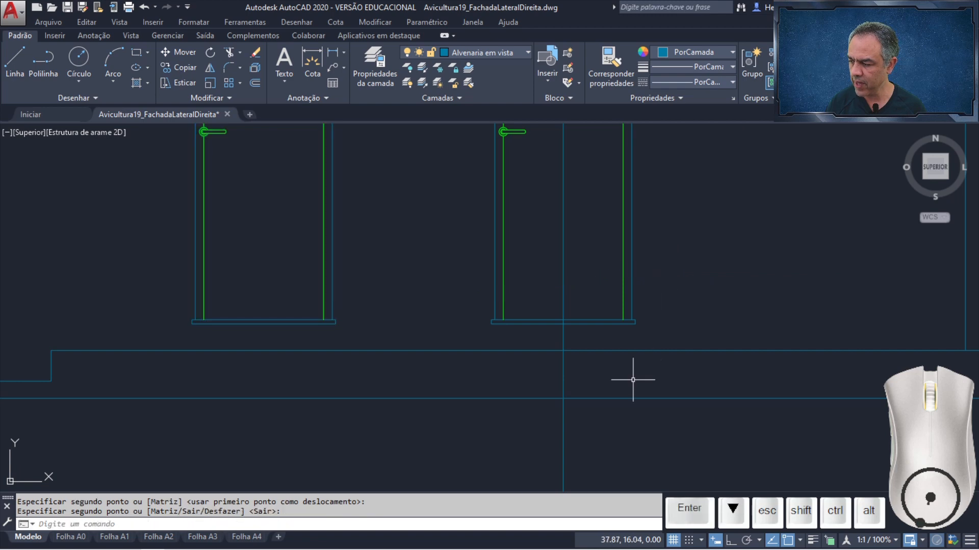
Erase the vertical construction line running through the middle of the copied door
{"action": "left_click", "coordinate": [620, 432]}
{"action": "left_click", "coordinate": [479, 459]}
{"action": "key", "text": "Delete"}
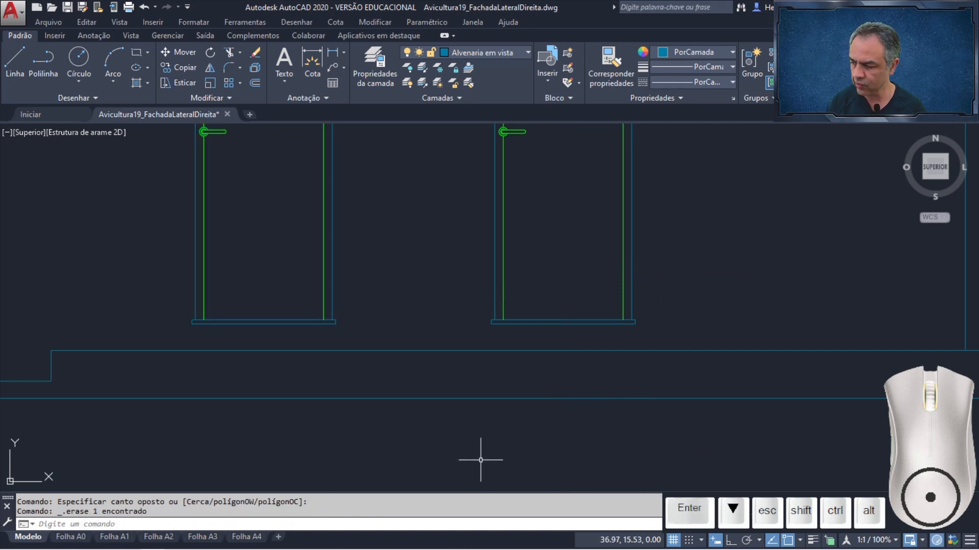
Draw vertical construction lines through both sides of the Banheiro Fem door opening in the floor plan
{"action": "left_click", "coordinate": [91, 98]}
{"action": "left_click", "coordinate": [43, 113]}
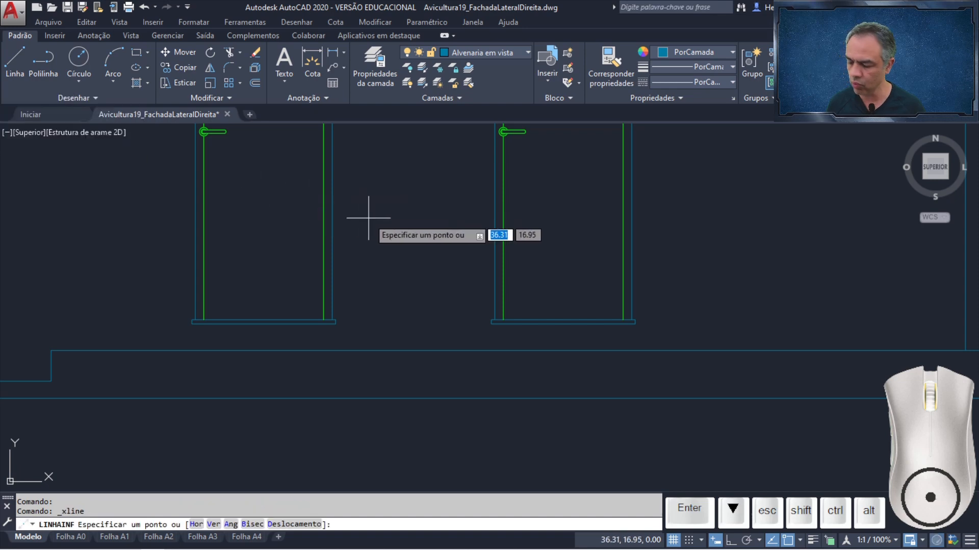
{"action": "key", "text": "Down"}
{"action": "key", "text": "Down"}
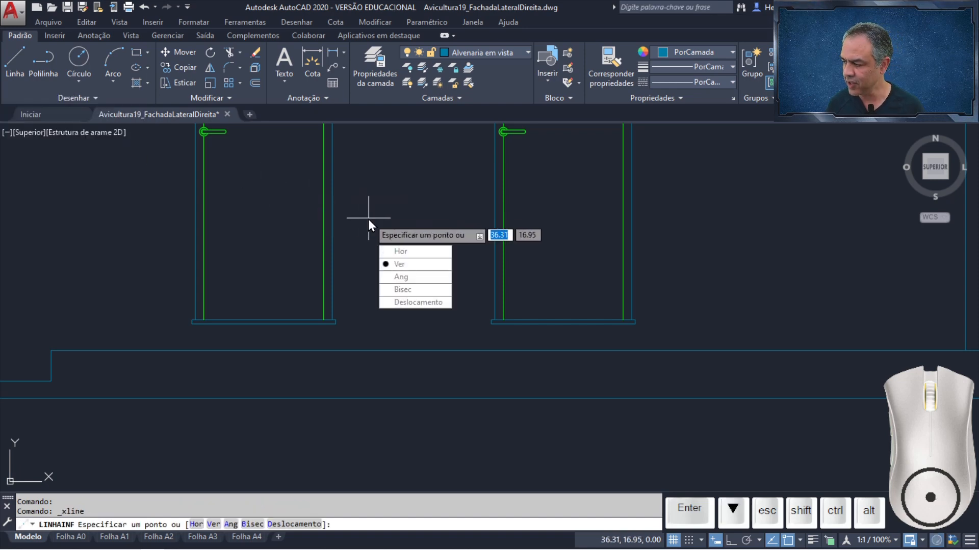
{"action": "key", "text": "Return"}
{"action": "scroll", "coordinate": [368, 219], "scroll_direction": "down", "scroll_amount": 5}
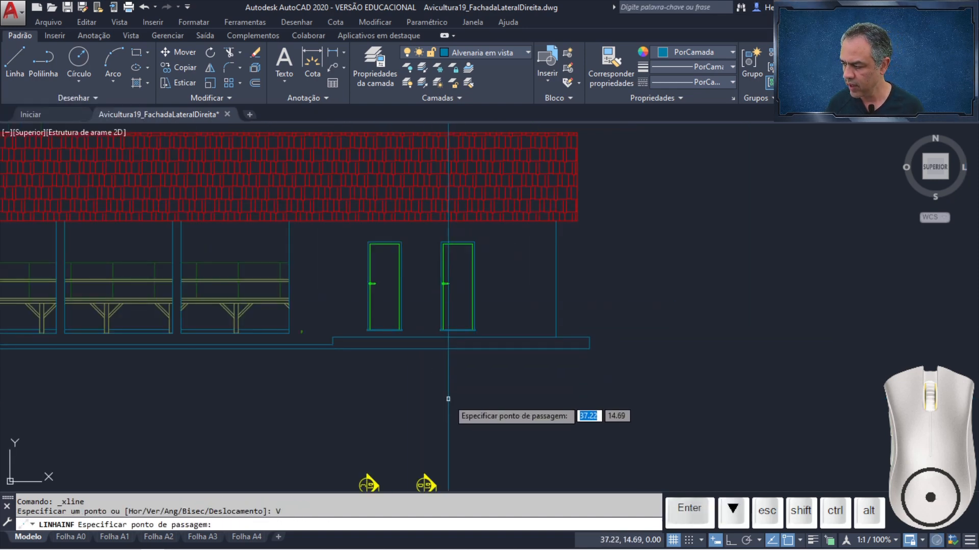
{"action": "scroll", "coordinate": [520, 377], "scroll_direction": "up", "scroll_amount": 7}
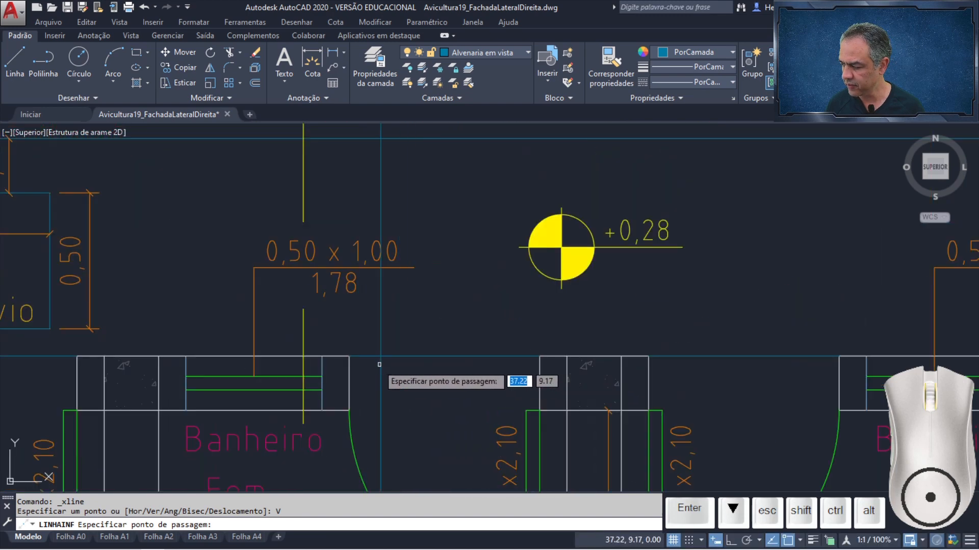
{"action": "left_click", "coordinate": [349, 356]}
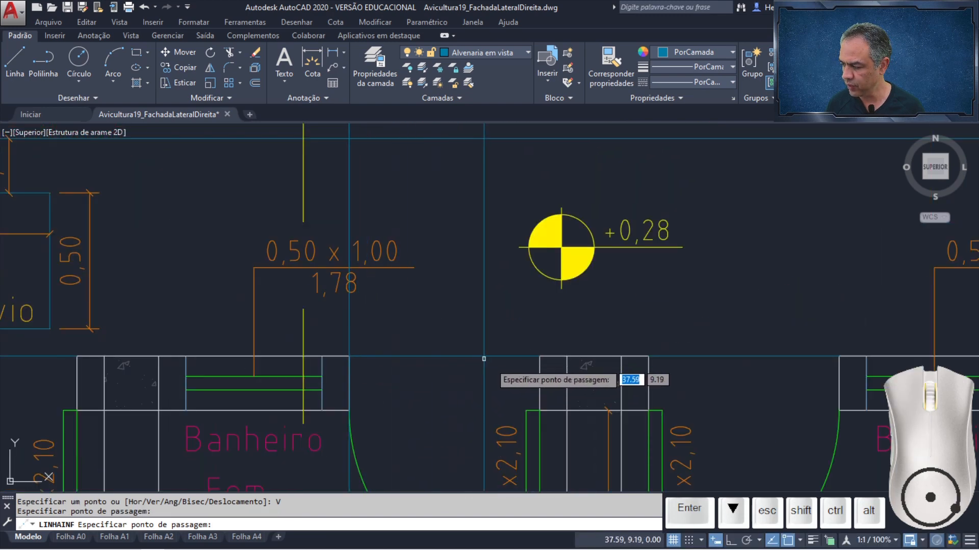
{"action": "left_click", "coordinate": [540, 355]}
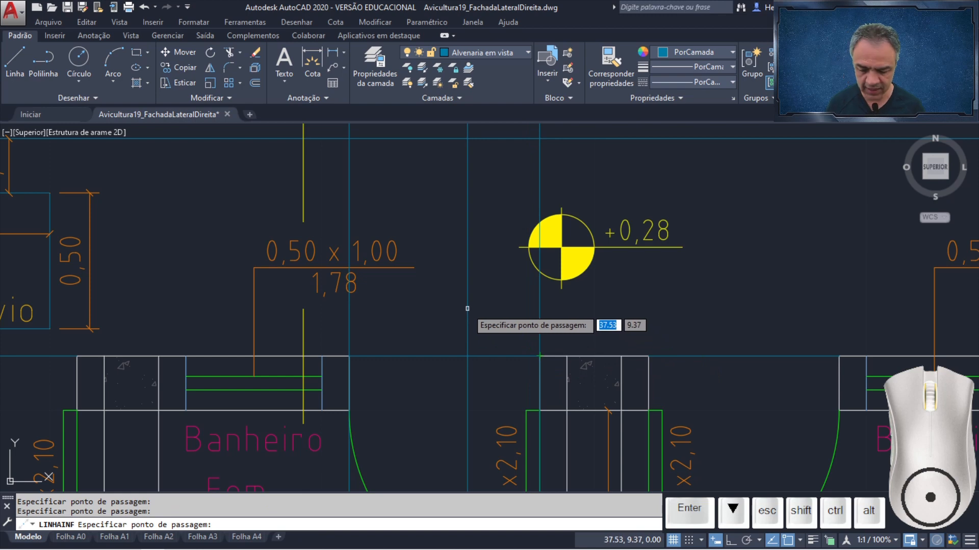
{"action": "key", "text": "Return"}
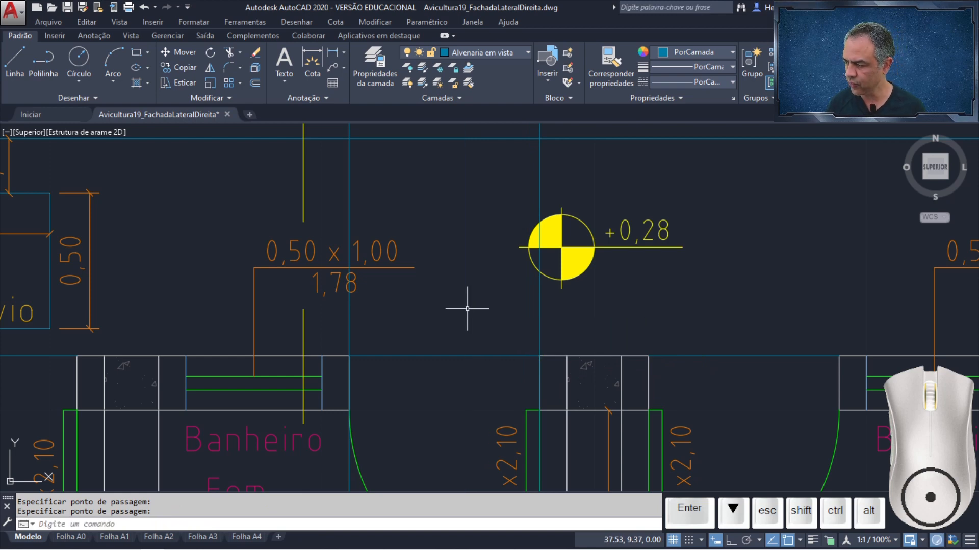
Trim the copied door's top frame and sill lines between the two vertical construction lines
{"action": "scroll", "coordinate": [468, 309], "scroll_direction": "down", "scroll_amount": 6}
{"action": "middle_click_drag", "start_coordinate": [464, 149], "coordinate": [457, 366]}
{"action": "middle_click_drag", "start_coordinate": [453, 142], "coordinate": [453, 326]}
{"action": "middle_click_drag", "start_coordinate": [456, 291], "coordinate": [448, 428]}
{"action": "scroll", "coordinate": [448, 339], "scroll_direction": "up", "scroll_amount": 4}
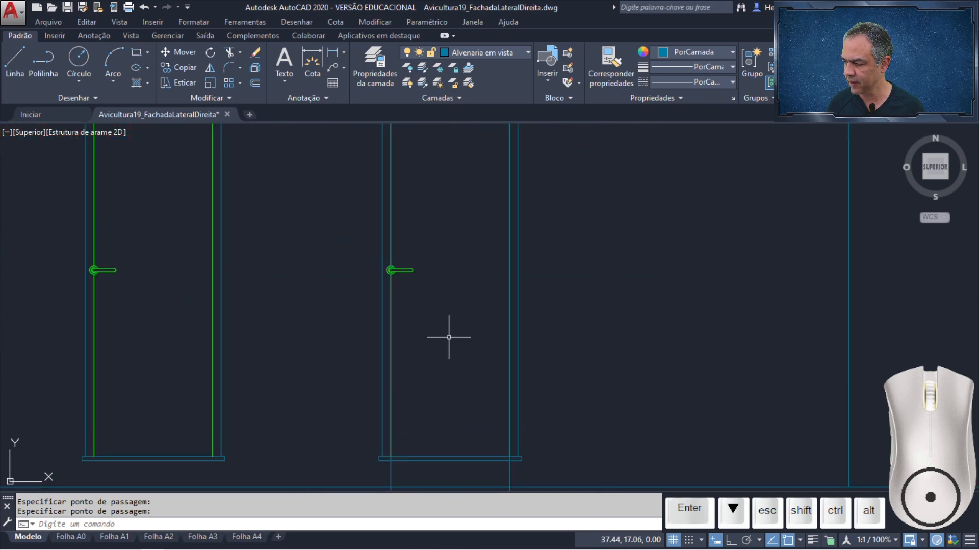
{"action": "scroll", "coordinate": [495, 228], "scroll_direction": "down", "scroll_amount": 2}
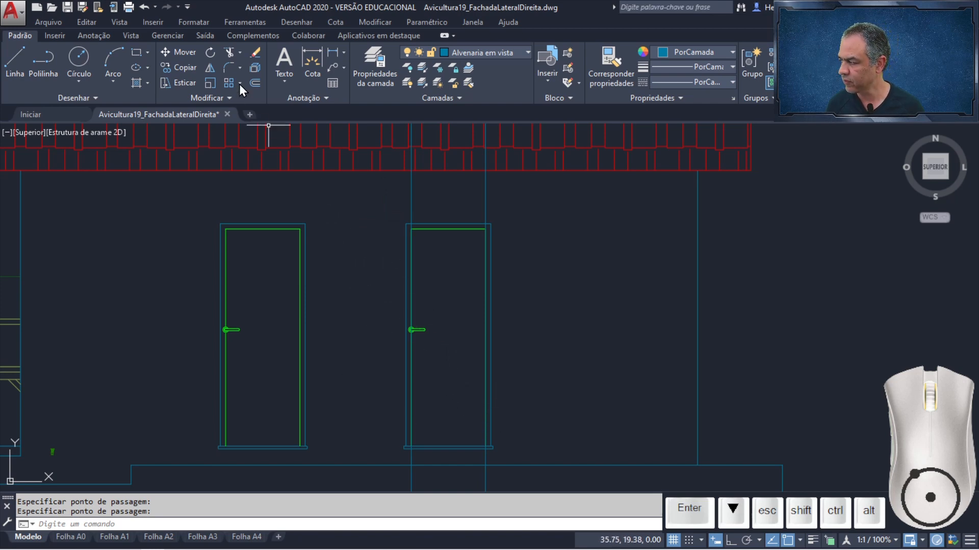
{"action": "left_click", "coordinate": [230, 52]}
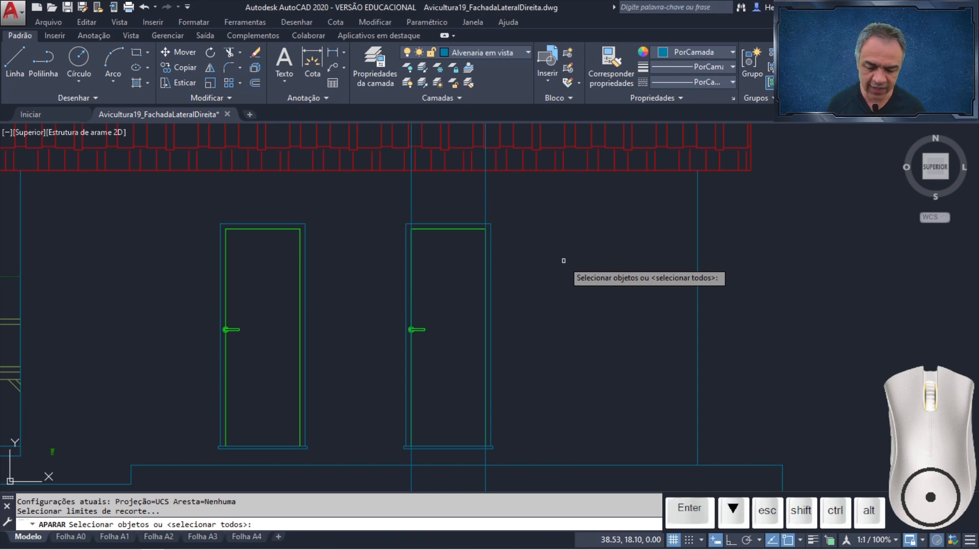
{"action": "key", "text": "Return"}
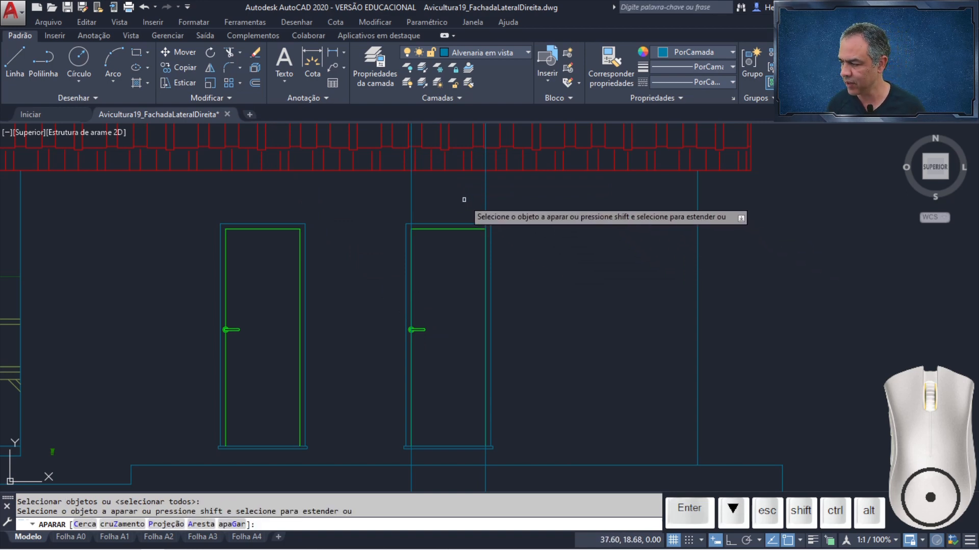
{"action": "left_click", "coordinate": [468, 192]}
{"action": "left_click_drag", "start_coordinate": [468, 192], "coordinate": [442, 453]}
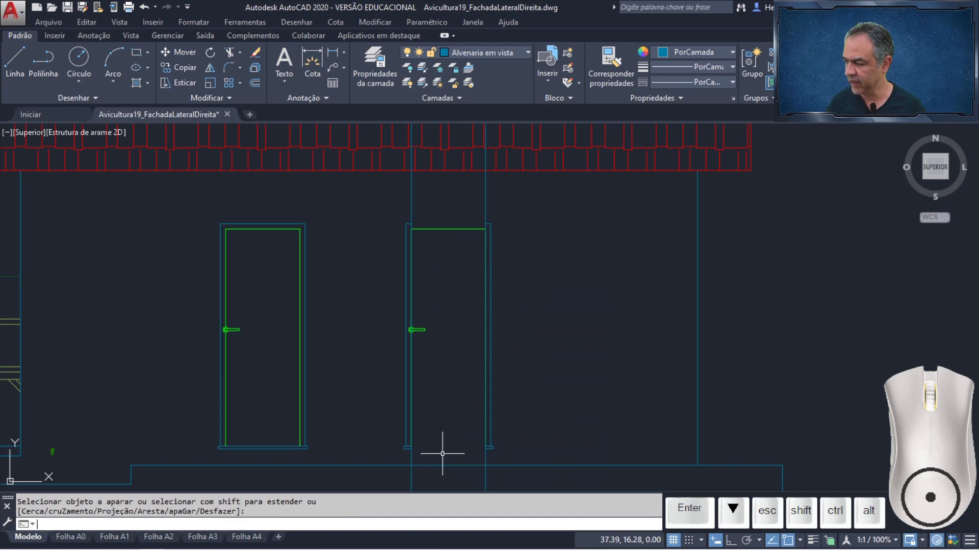
Move the copied door's left frame, leaf edge and handle 0.05 to the right, aligning the frame's outer edge with the left construction line
{"action": "left_click", "coordinate": [189, 55]}
{"action": "left_click", "coordinate": [379, 219]}
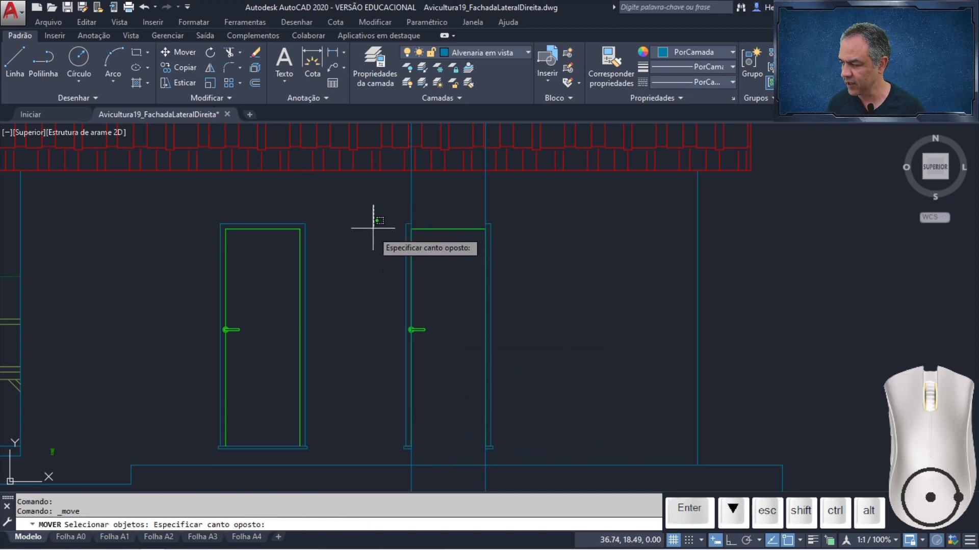
{"action": "left_click", "coordinate": [441, 461]}
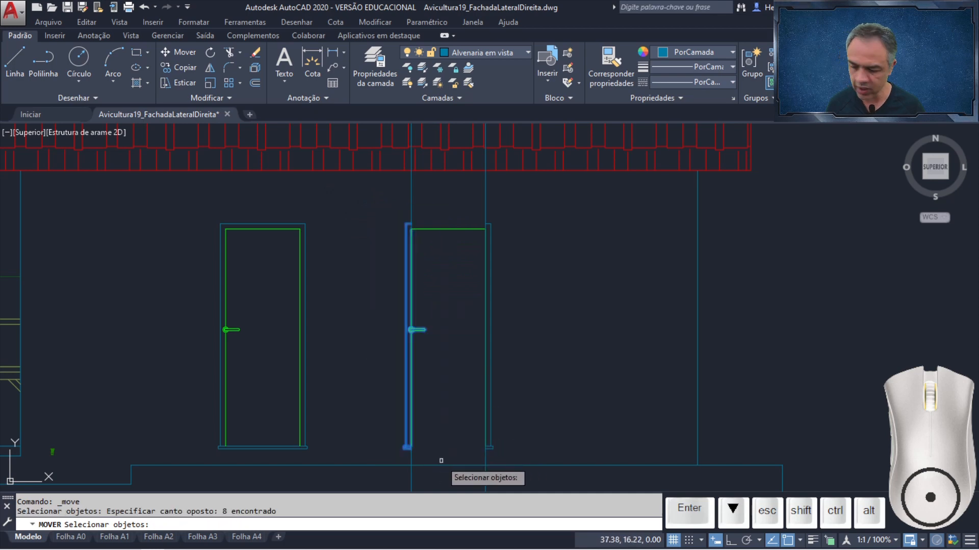
{"action": "key", "text": "Return"}
{"action": "scroll", "coordinate": [403, 201], "scroll_direction": "up", "scroll_amount": 6}
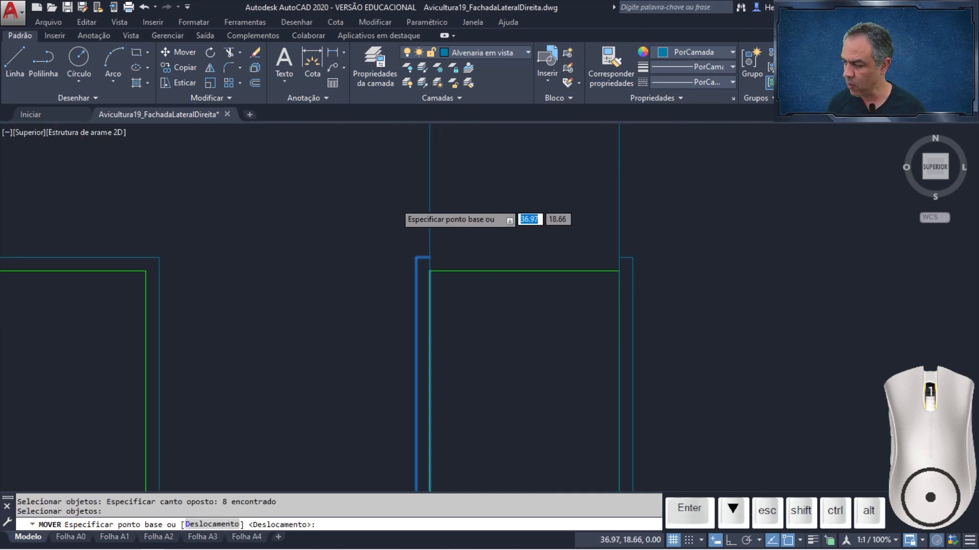
{"action": "left_click", "coordinate": [428, 290]}
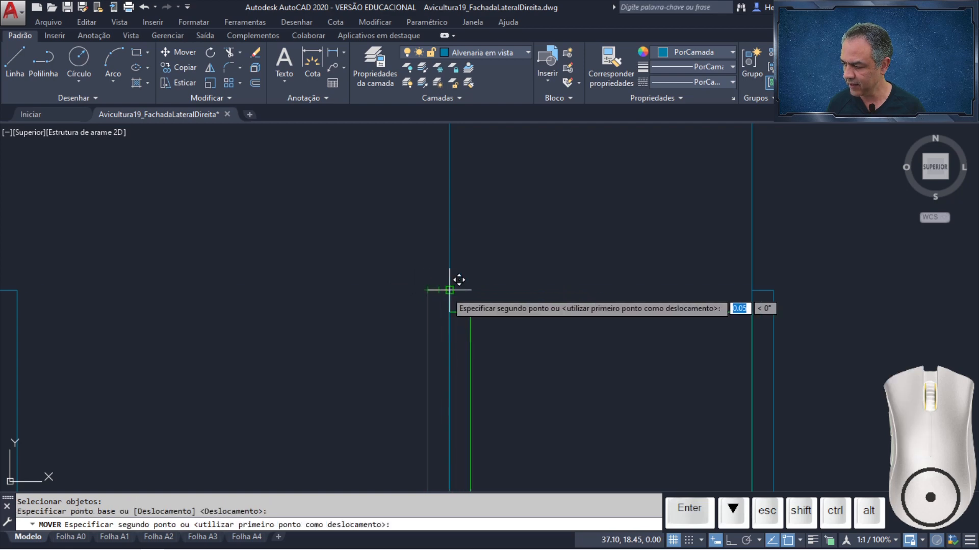
{"action": "left_click", "coordinate": [449, 290]}
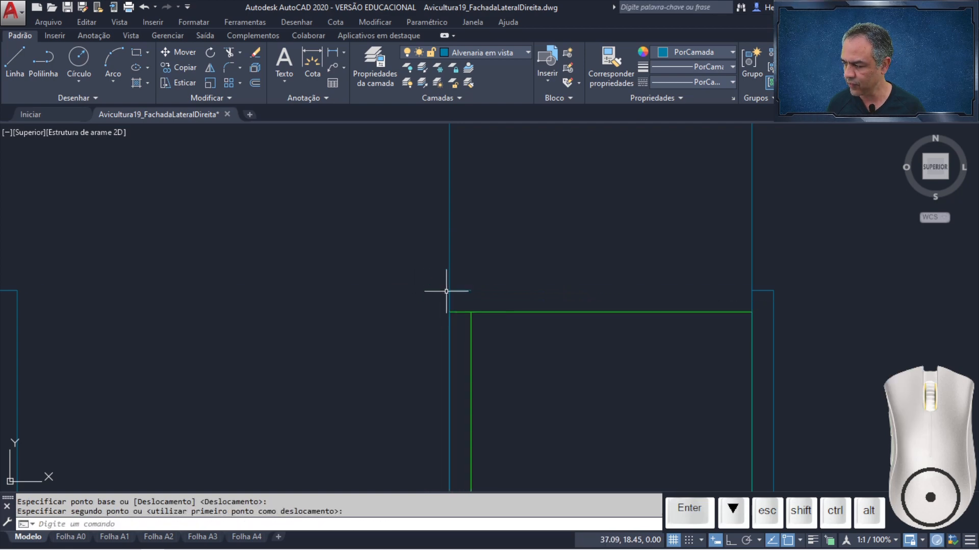
{"action": "scroll", "coordinate": [446, 291], "scroll_direction": "down", "scroll_amount": 4}
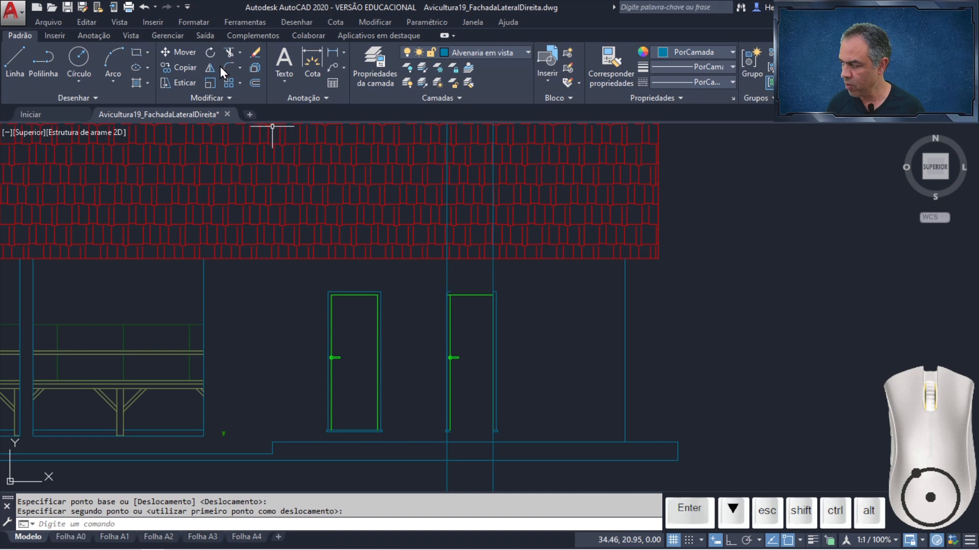
Move the copied door's right frame and leaf edge inward so the frame's outer edge meets the right construction line
{"action": "left_click", "coordinate": [183, 57]}
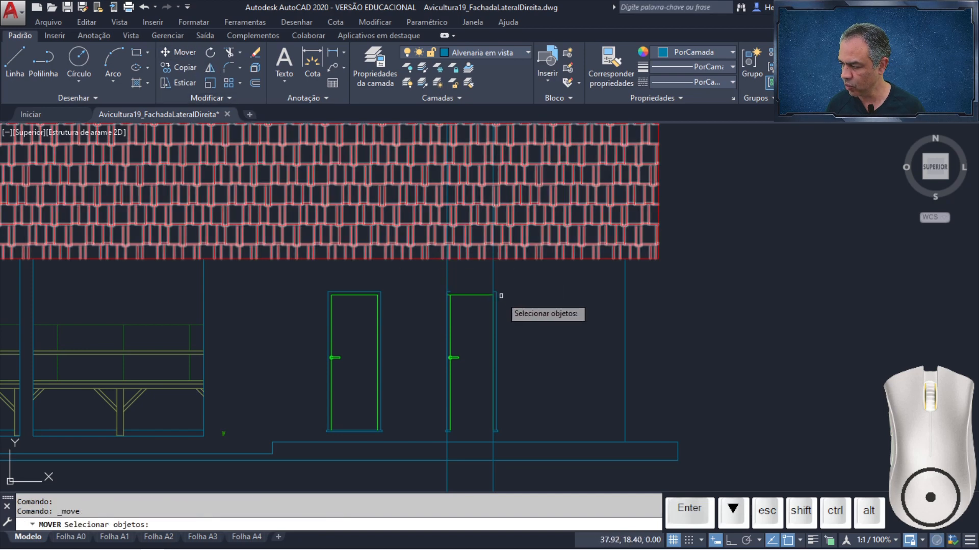
{"action": "scroll", "coordinate": [500, 296], "scroll_direction": "up", "scroll_amount": 2}
{"action": "scroll", "coordinate": [509, 290], "scroll_direction": "down", "scroll_amount": 2}
{"action": "left_click", "coordinate": [522, 280]}
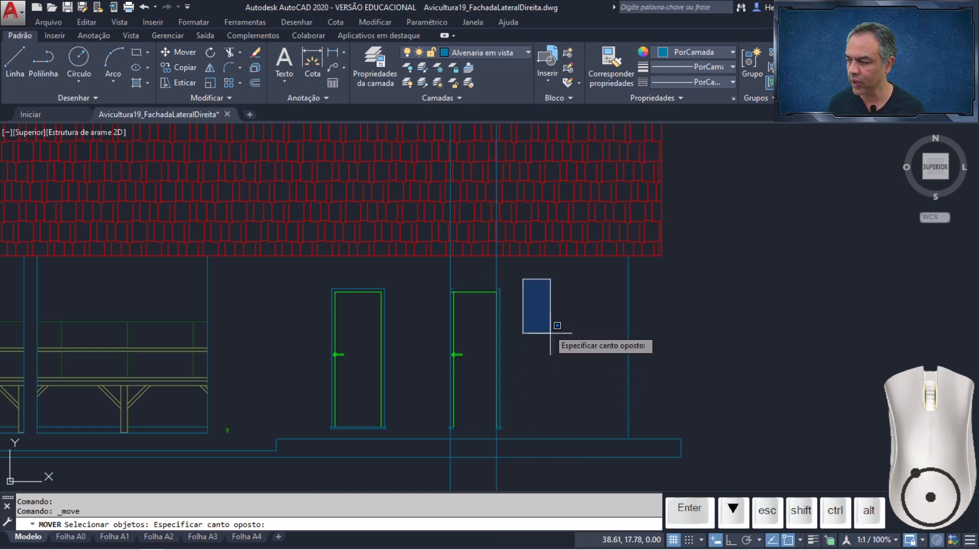
{"action": "left_click", "coordinate": [547, 331]}
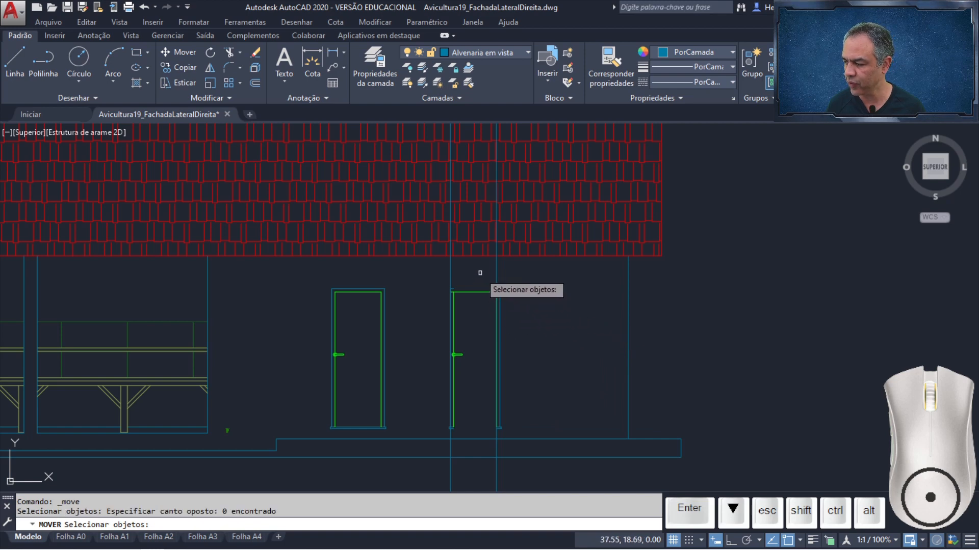
{"action": "left_click", "coordinate": [480, 274]}
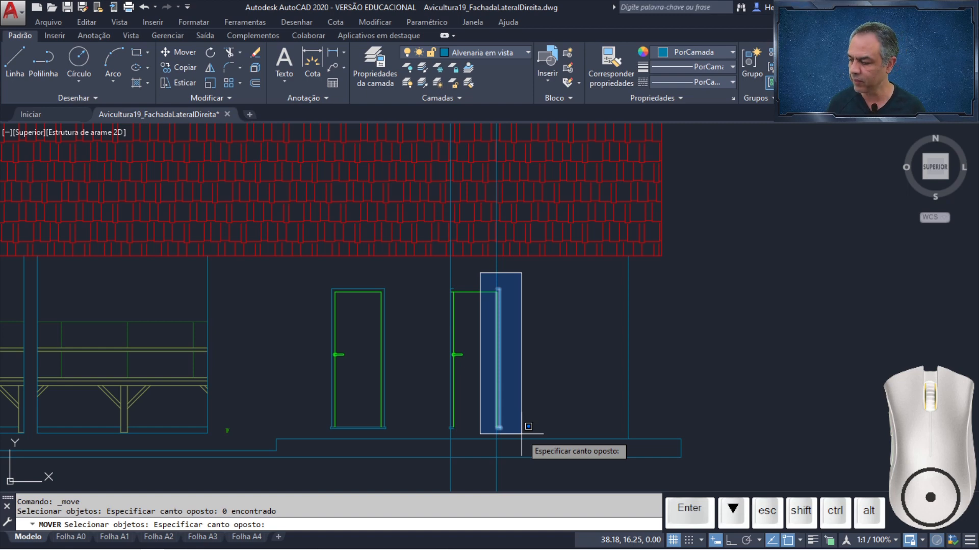
{"action": "left_click", "coordinate": [522, 434]}
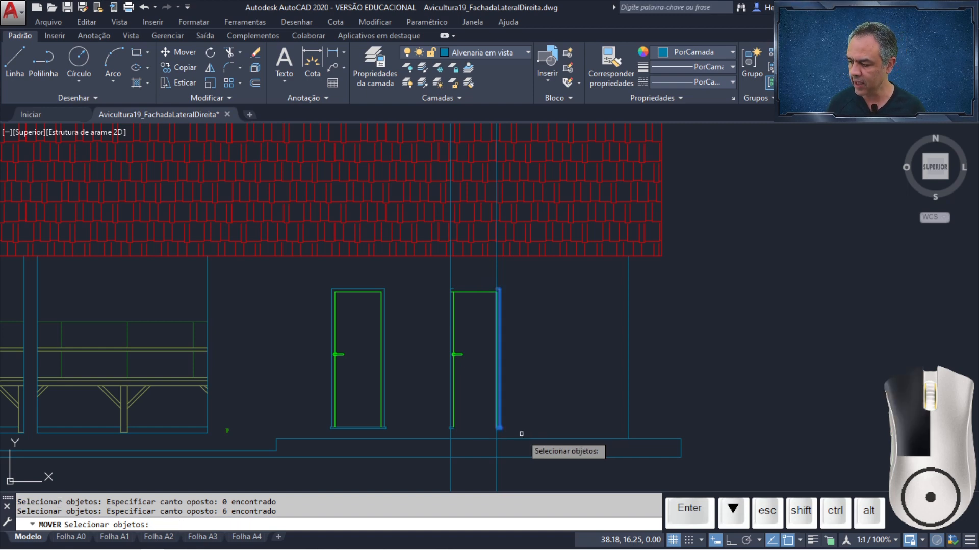
{"action": "key", "text": "Return"}
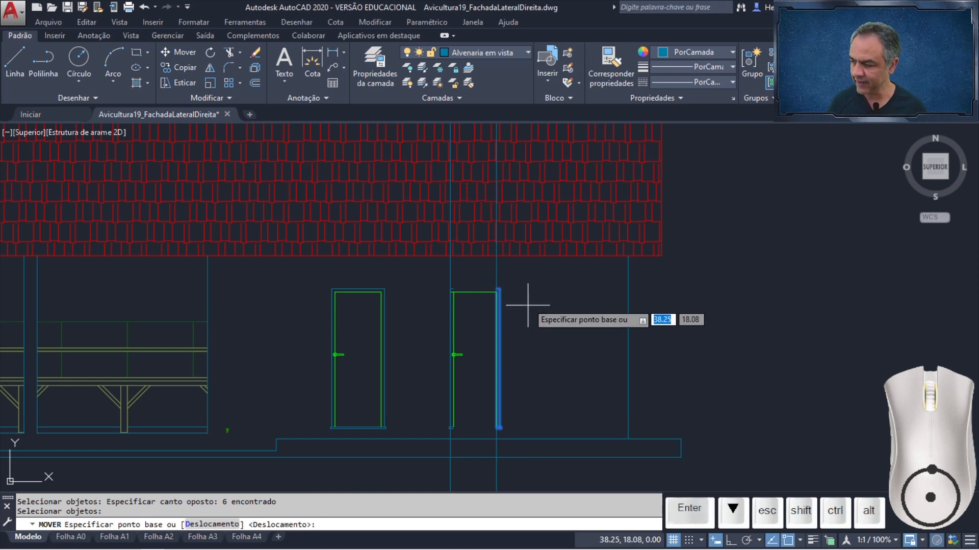
{"action": "scroll", "coordinate": [497, 283], "scroll_direction": "up", "scroll_amount": 5}
{"action": "scroll", "coordinate": [486, 306], "scroll_direction": "up", "scroll_amount": 4}
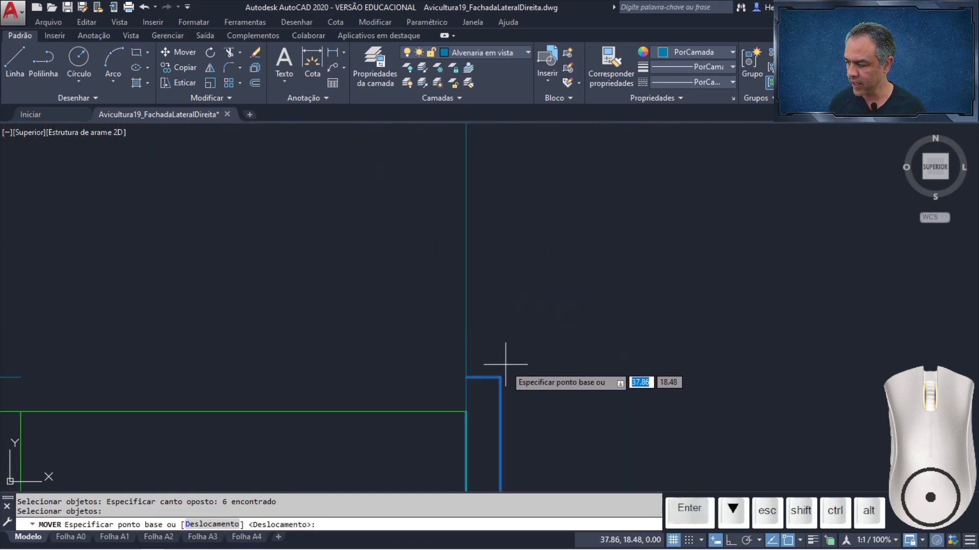
{"action": "left_click", "coordinate": [500, 377]}
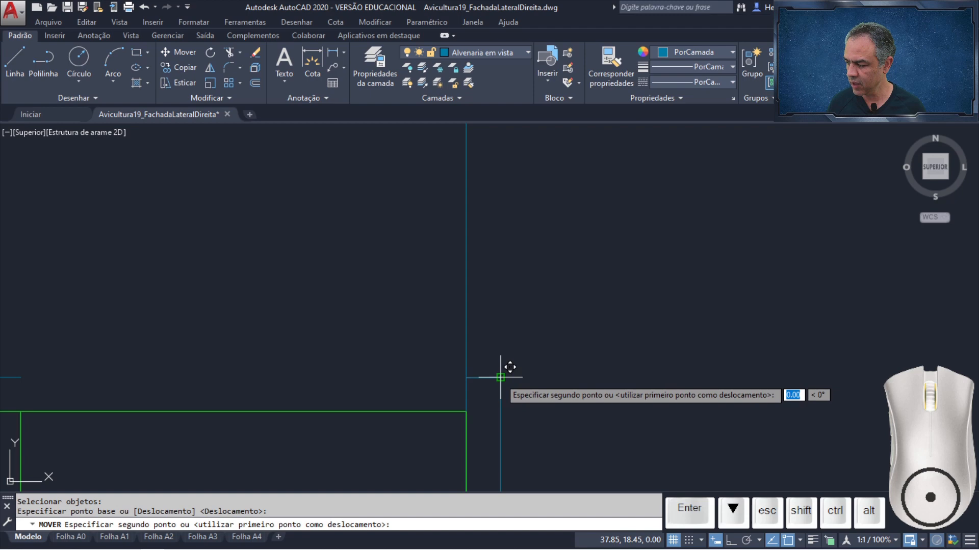
{"action": "left_click", "coordinate": [466, 377]}
{"action": "scroll", "coordinate": [507, 348], "scroll_direction": "down", "scroll_amount": 2}
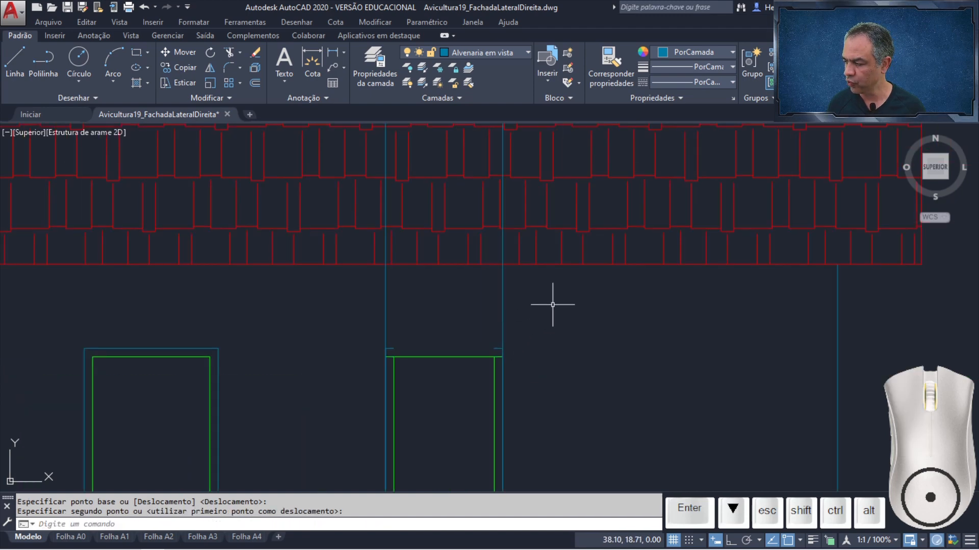
Delete the two vertical construction lines projected from the Banheiro Fem door opening
{"action": "left_click", "coordinate": [553, 309]}
{"action": "left_click", "coordinate": [346, 318]}
{"action": "key", "text": "Delete"}
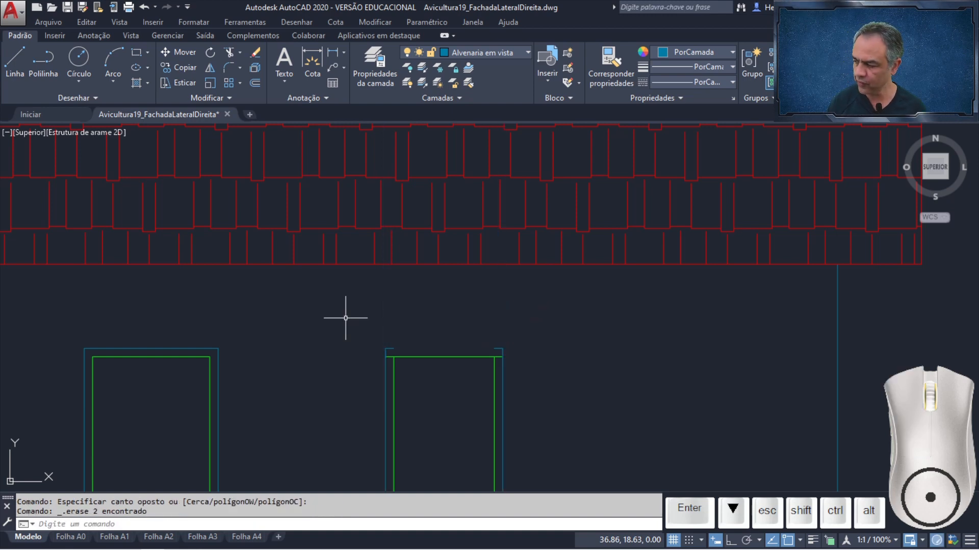
Trim the ends of the narrowed door leaf's top line that extend past its left and right edges
{"action": "left_click", "coordinate": [230, 54]}
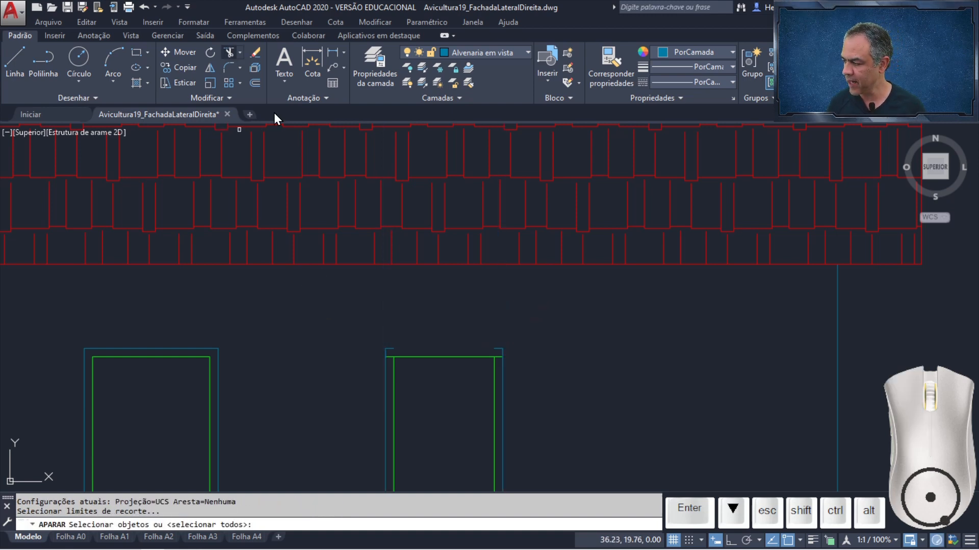
{"action": "key", "text": "Return"}
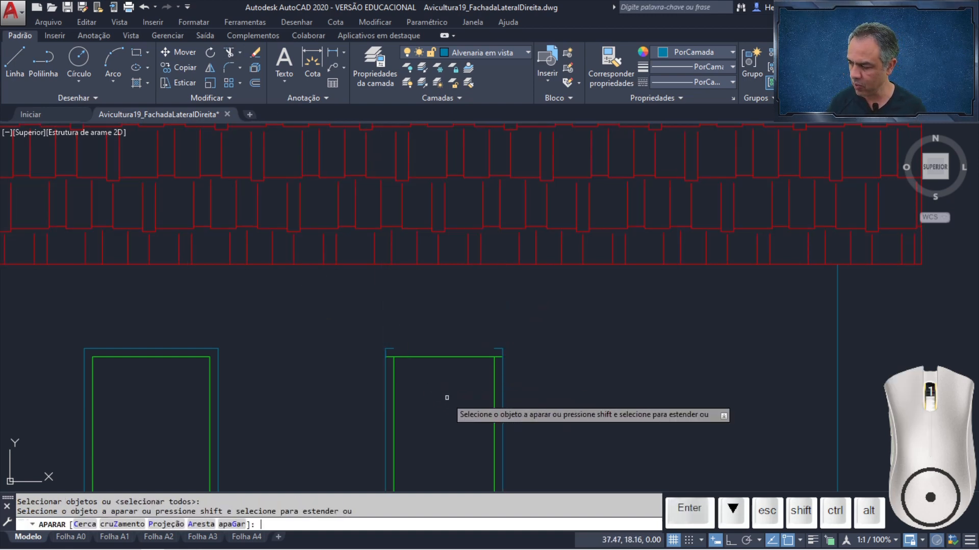
{"action": "scroll", "coordinate": [447, 397], "scroll_direction": "up", "scroll_amount": 2}
{"action": "scroll", "coordinate": [447, 397], "scroll_direction": "up", "scroll_amount": 2}
{"action": "left_click", "coordinate": [298, 295]}
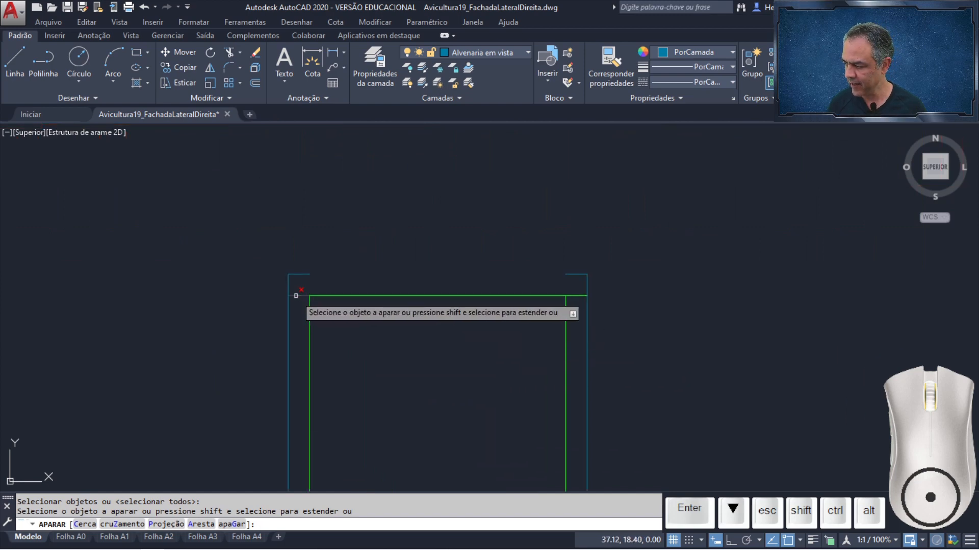
{"action": "left_click", "coordinate": [575, 295]}
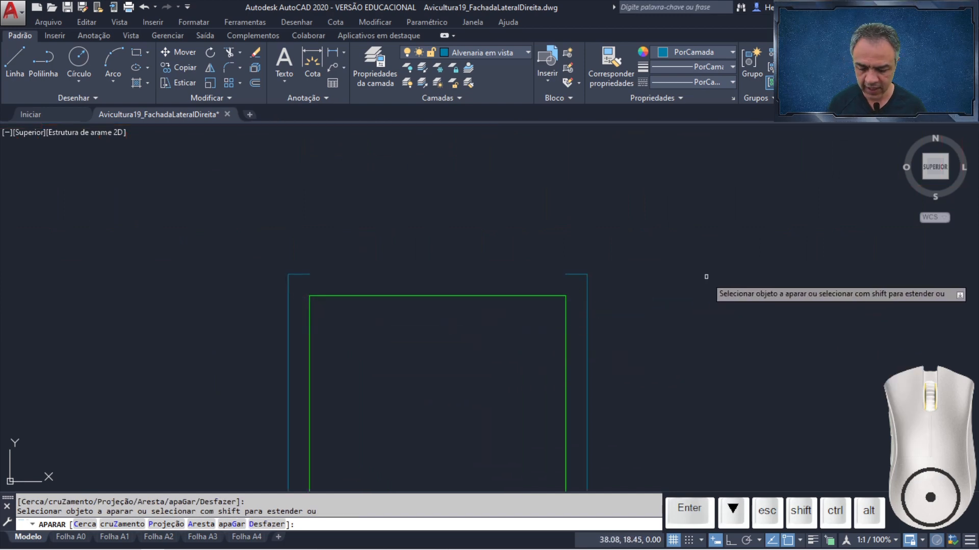
{"action": "key", "text": "Return"}
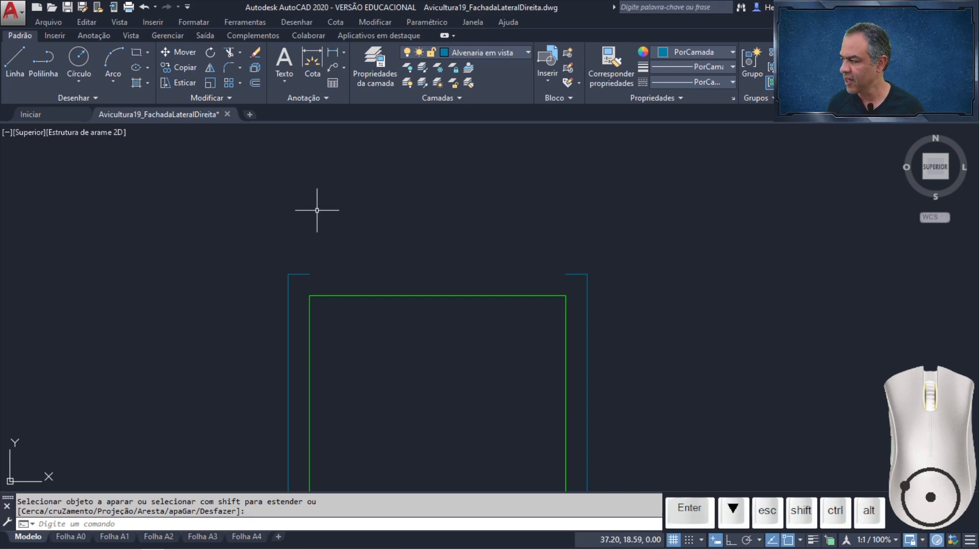
Join the two top frame segments of the Banheiro Fem door into one continuous line
{"action": "left_click", "coordinate": [228, 97]}
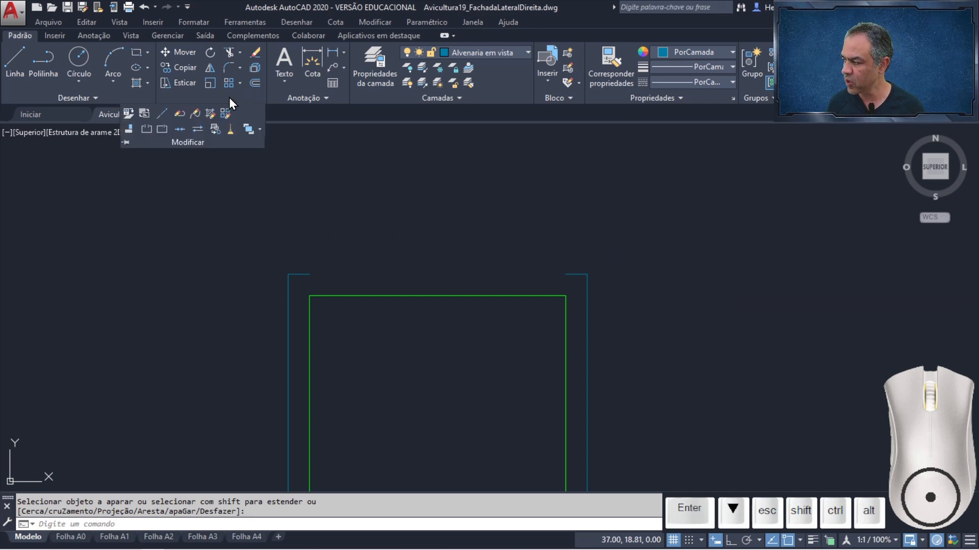
{"action": "left_click", "coordinate": [177, 131]}
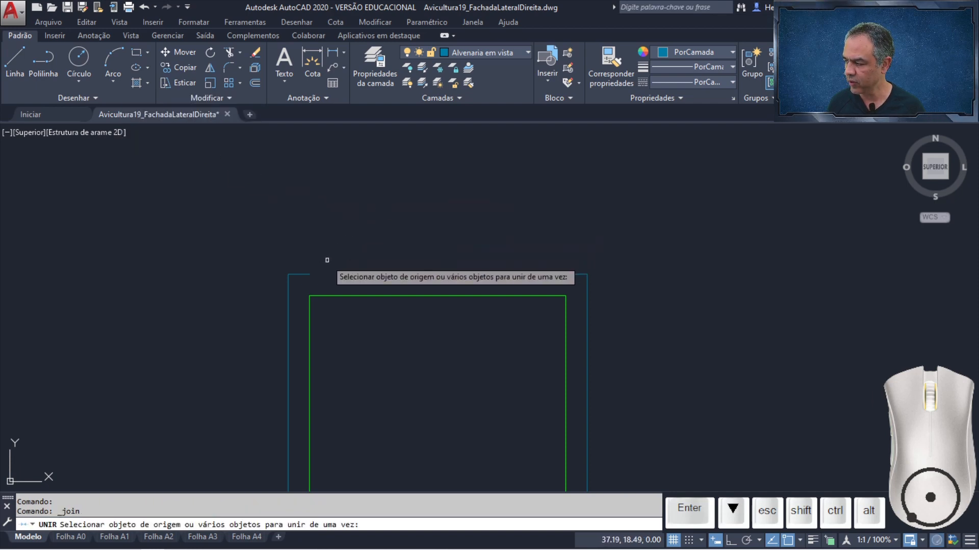
{"action": "left_click", "coordinate": [296, 274]}
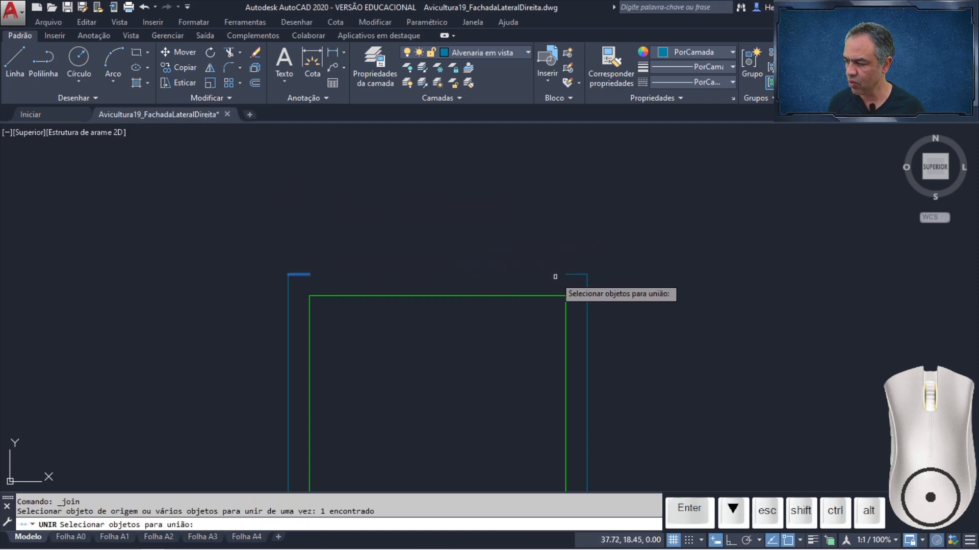
{"action": "left_click", "coordinate": [575, 274]}
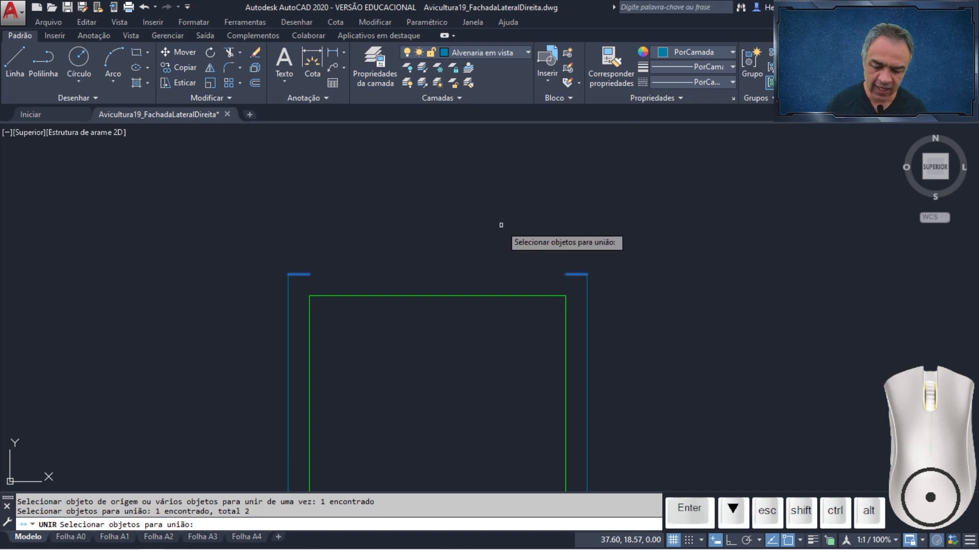
{"action": "key", "text": "Return"}
{"action": "scroll", "coordinate": [475, 326], "scroll_direction": "down", "scroll_amount": 2}
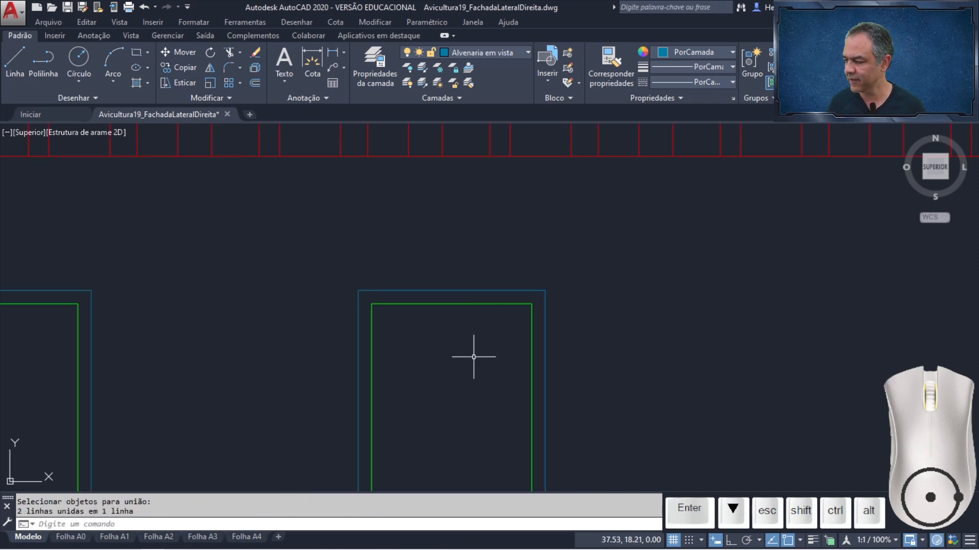
Join the split upper and lower sill lines of the same door, each into one continuous line
{"action": "middle_click_drag", "start_coordinate": [487, 423], "coordinate": [504, 86]}
{"action": "middle_click_drag", "start_coordinate": [527, 343], "coordinate": [485, 116]}
{"action": "scroll", "coordinate": [398, 313], "scroll_direction": "up", "scroll_amount": 3}
{"action": "key", "text": "Return"}
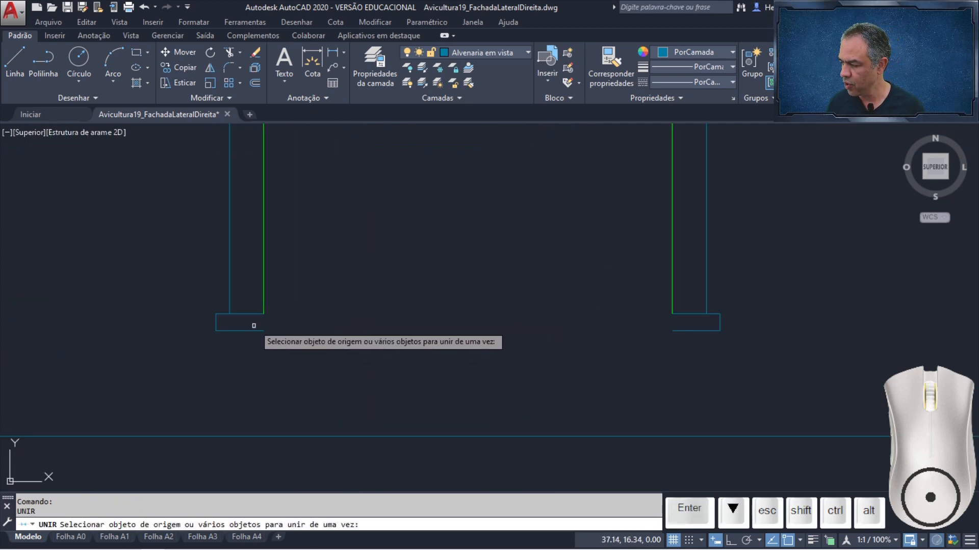
{"action": "left_click", "coordinate": [258, 314]}
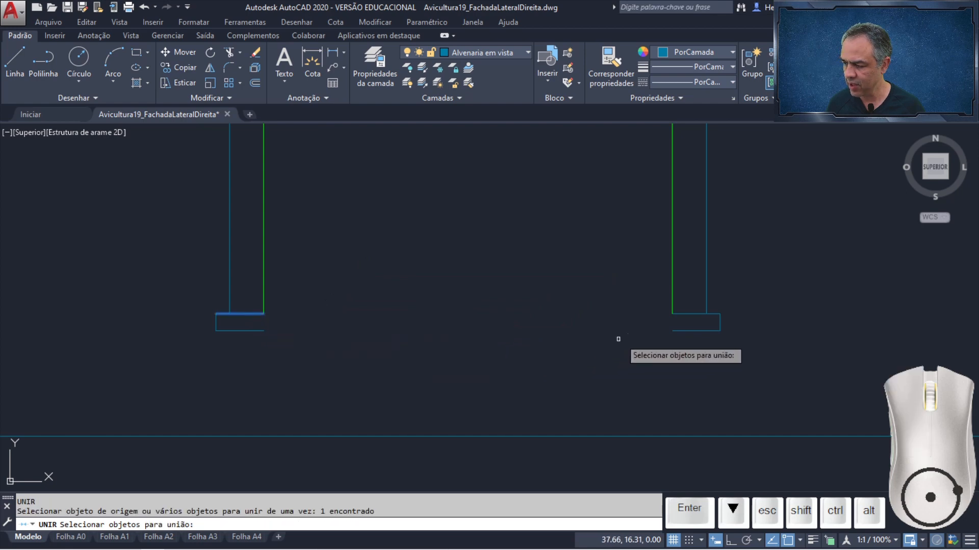
{"action": "left_click", "coordinate": [677, 313]}
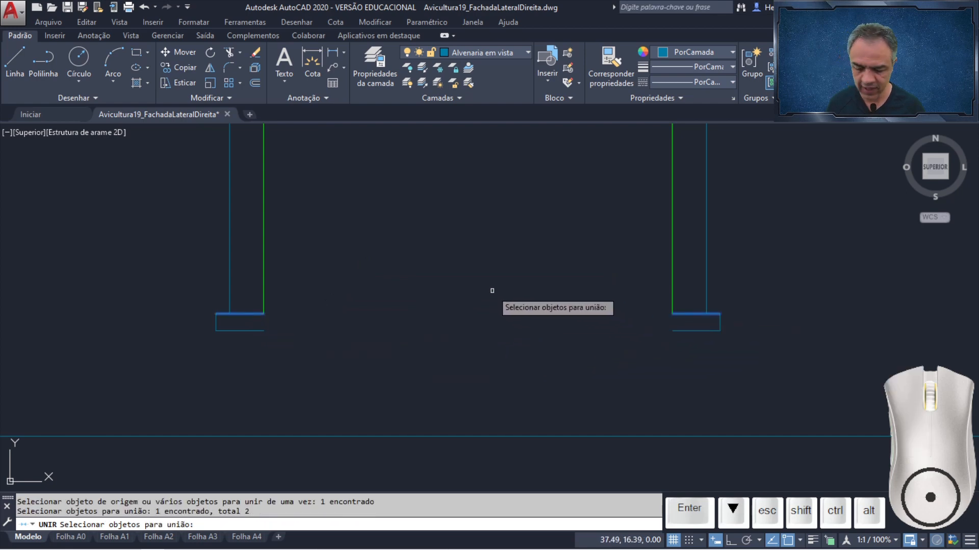
{"action": "key", "text": "Return"}
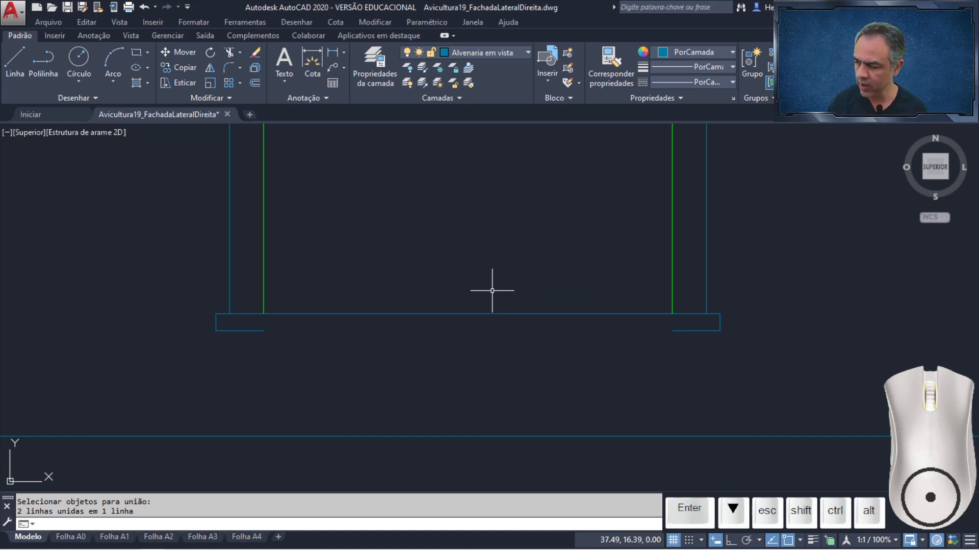
{"action": "key", "text": "Return"}
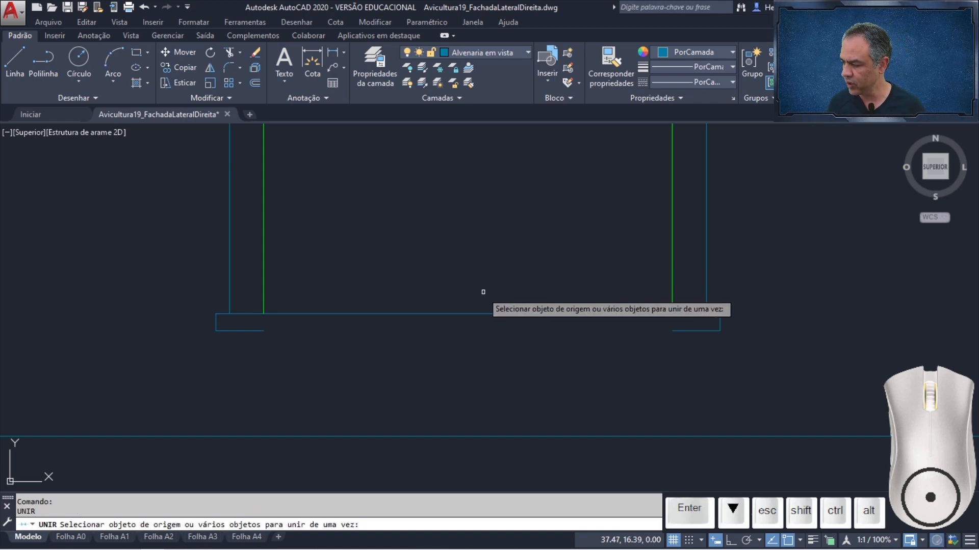
{"action": "left_click", "coordinate": [262, 331]}
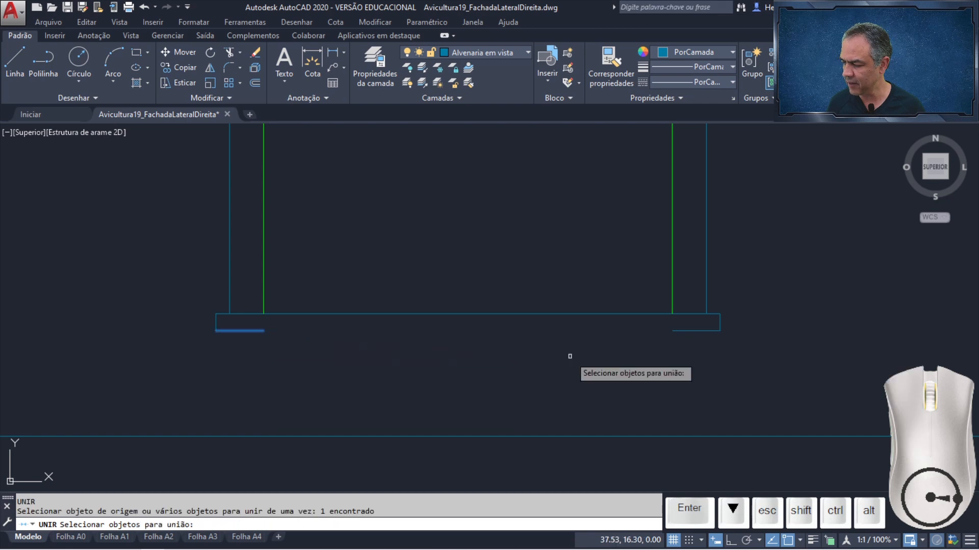
{"action": "left_click", "coordinate": [678, 331]}
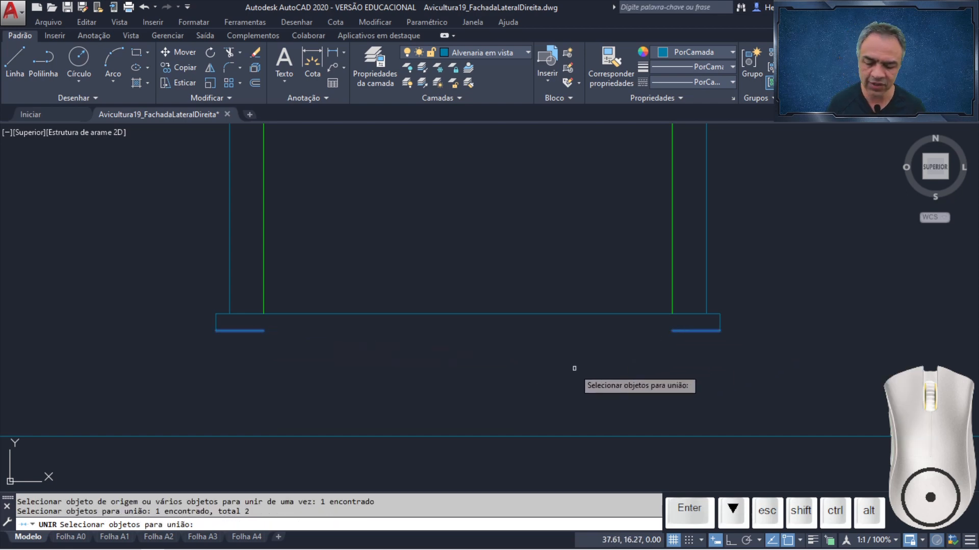
{"action": "key", "text": "Return"}
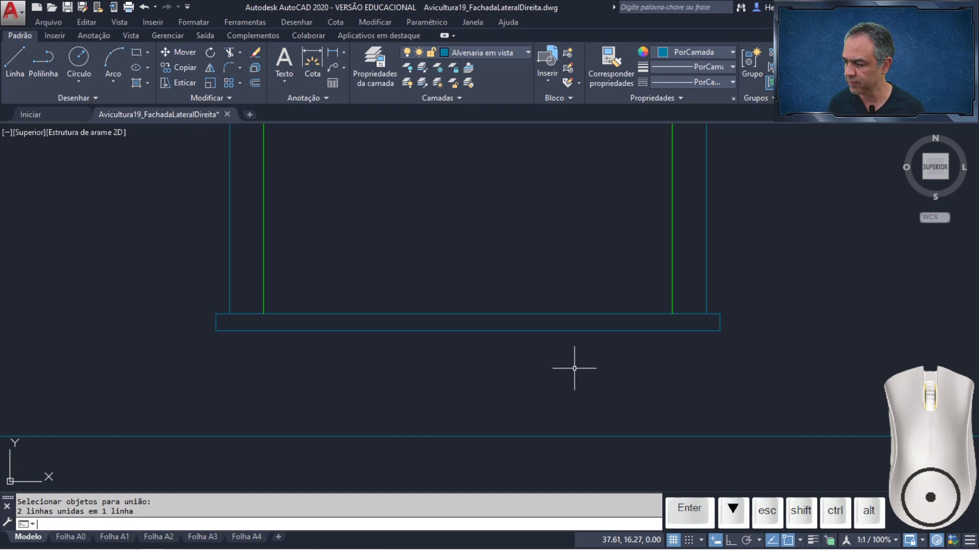
Examine the Banheiro Fem and Banheiro Masc doors and the wall between them in the floor plan
{"action": "scroll", "coordinate": [575, 368], "scroll_direction": "down", "scroll_amount": 4}
{"action": "scroll", "coordinate": [642, 445], "scroll_direction": "down", "scroll_amount": 1}
{"action": "middle_click_drag", "start_coordinate": [641, 445], "coordinate": [575, 194]}
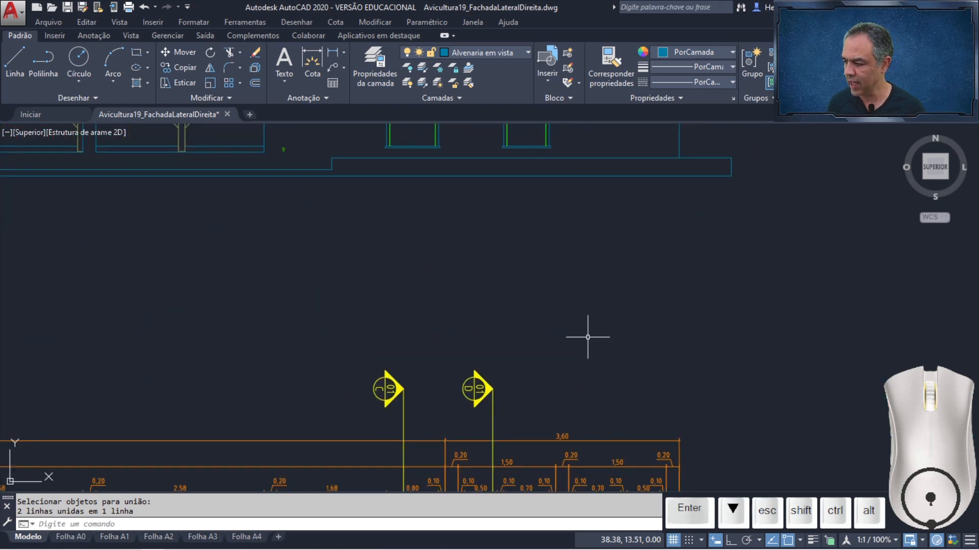
{"action": "middle_click_drag", "start_coordinate": [588, 337], "coordinate": [535, 146]}
{"action": "middle_click_drag", "start_coordinate": [558, 367], "coordinate": [531, 300]}
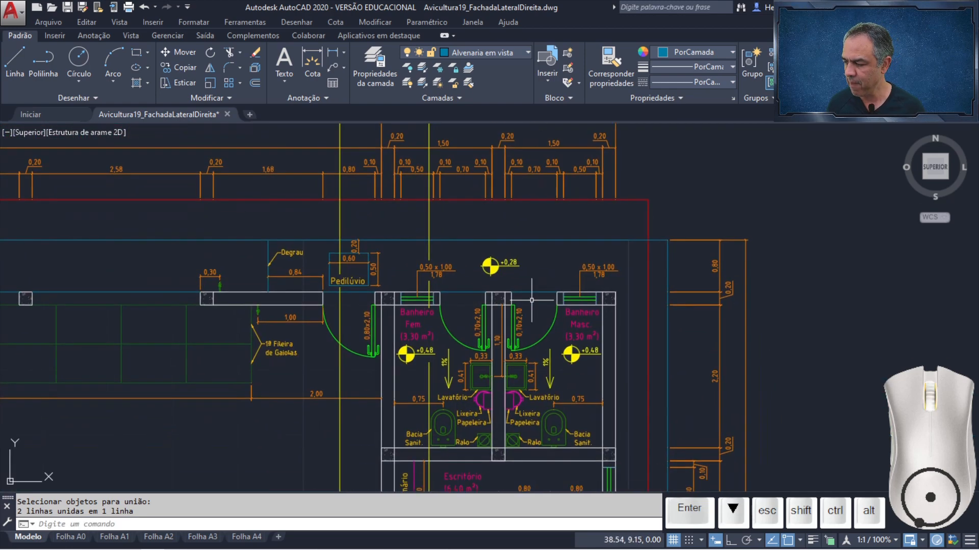
{"action": "scroll", "coordinate": [531, 300], "scroll_direction": "up", "scroll_amount": 2}
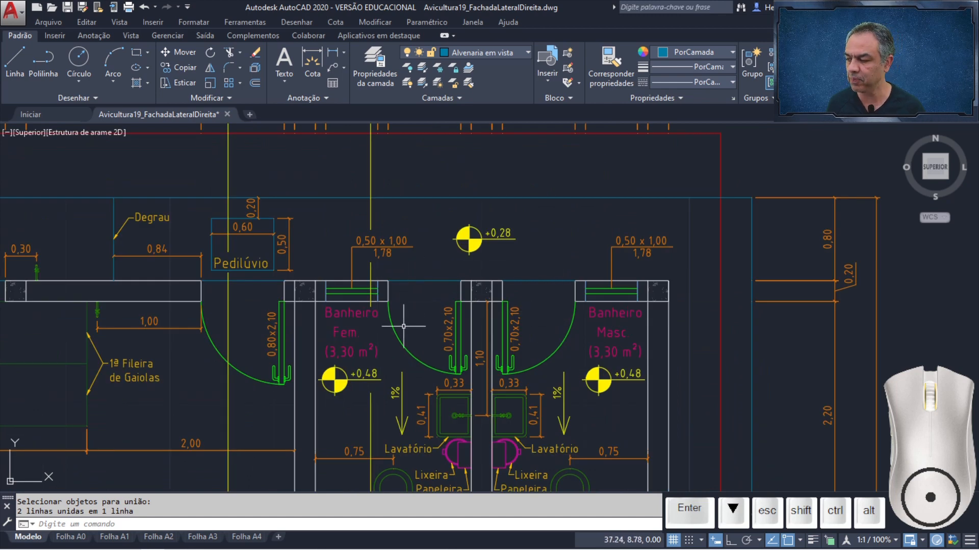
{"action": "scroll", "coordinate": [410, 334], "scroll_direction": "up", "scroll_amount": 2}
{"action": "scroll", "coordinate": [410, 334], "scroll_direction": "up", "scroll_amount": 2}
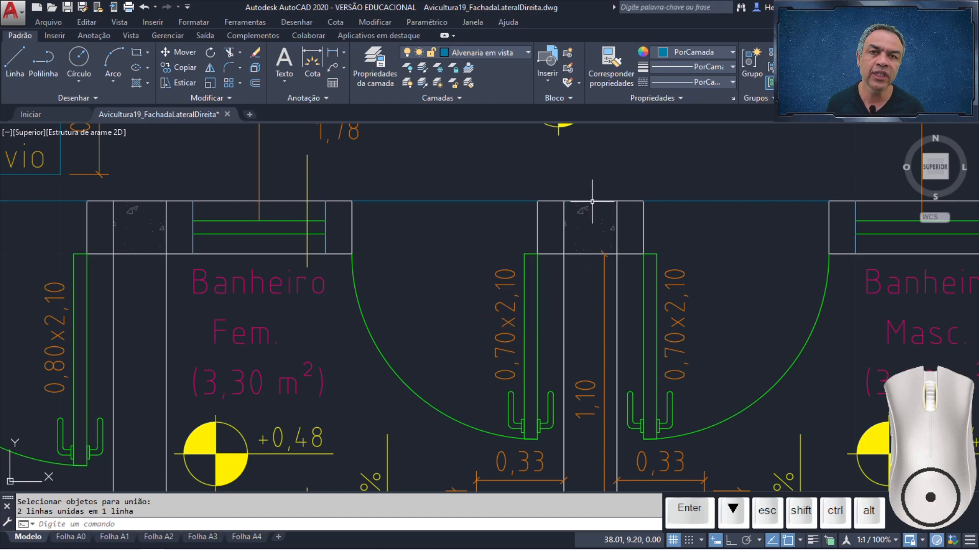
{"action": "scroll", "coordinate": [591, 201], "scroll_direction": "down", "scroll_amount": 5}
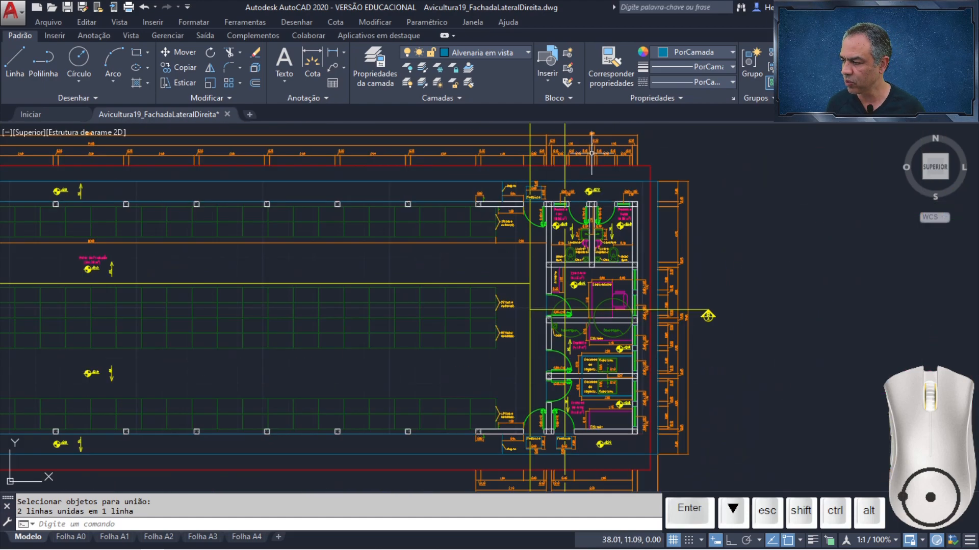
{"action": "scroll", "coordinate": [494, 329], "scroll_direction": "up", "scroll_amount": 4}
{"action": "scroll", "coordinate": [494, 330], "scroll_direction": "up", "scroll_amount": 5}
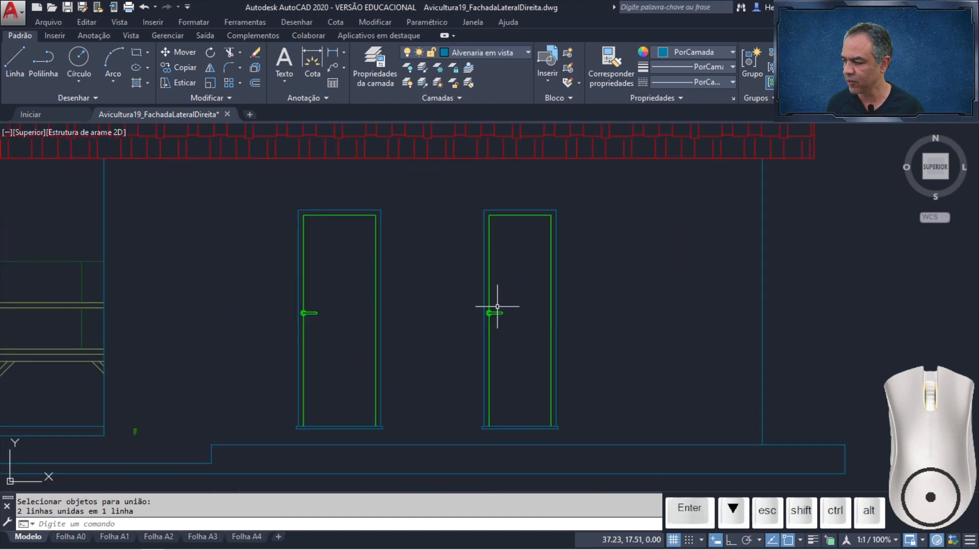
Mirror the Banheiro Fem door elevation about the vertical midline of the wall between both bathrooms in the plan, keeping the original door
{"action": "left_click", "coordinate": [208, 68]}
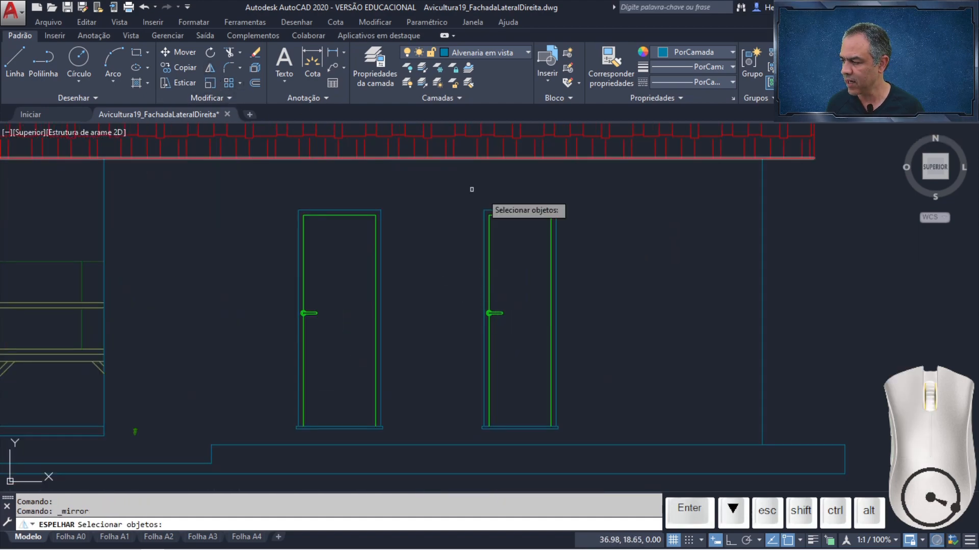
{"action": "left_click", "coordinate": [592, 191]}
{"action": "left_click", "coordinate": [459, 434]}
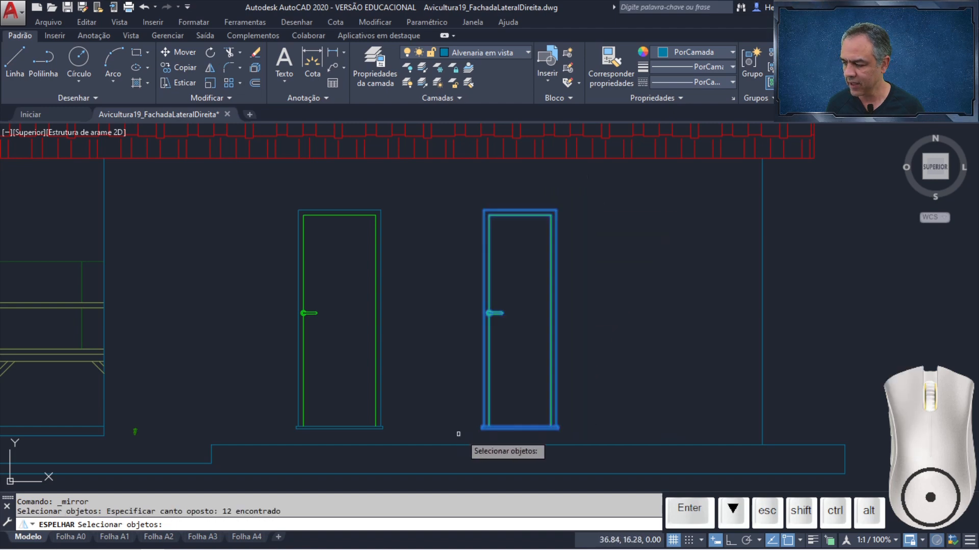
{"action": "key", "text": "Return"}
{"action": "middle_click_drag", "start_coordinate": [571, 431], "coordinate": [569, 40]}
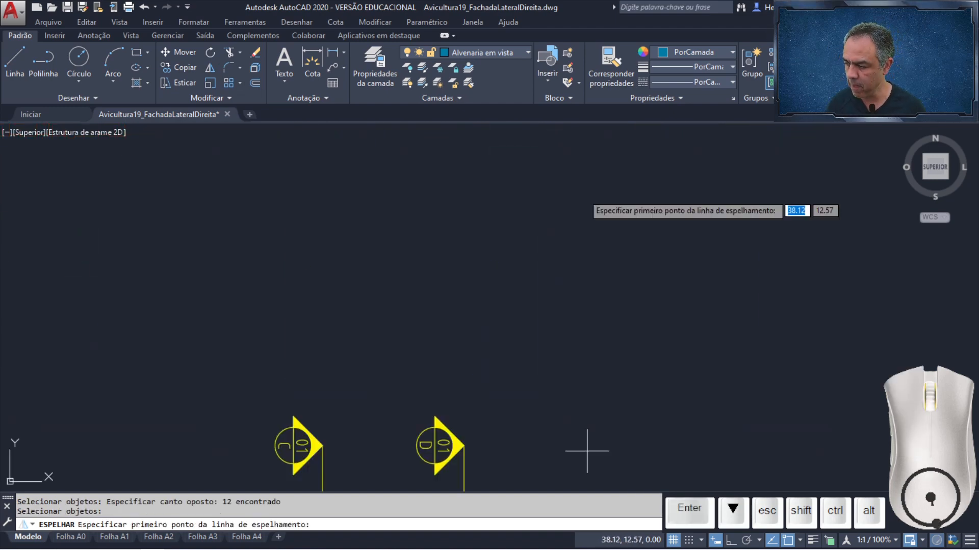
{"action": "middle_click_drag", "start_coordinate": [561, 355], "coordinate": [510, 6]}
{"action": "middle_click_drag", "start_coordinate": [537, 379], "coordinate": [541, 228]}
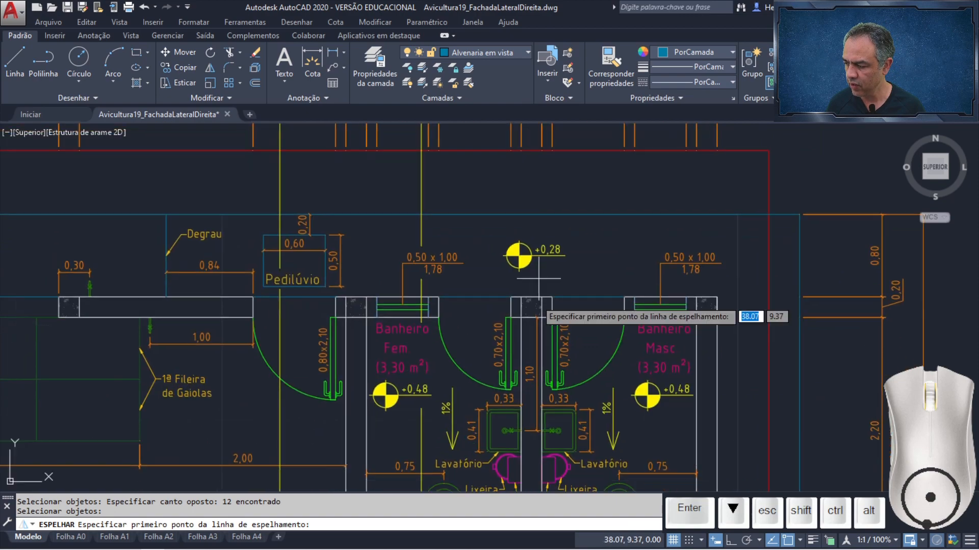
{"action": "scroll", "coordinate": [539, 279], "scroll_direction": "up", "scroll_amount": 3}
{"action": "left_click", "coordinate": [528, 266]}
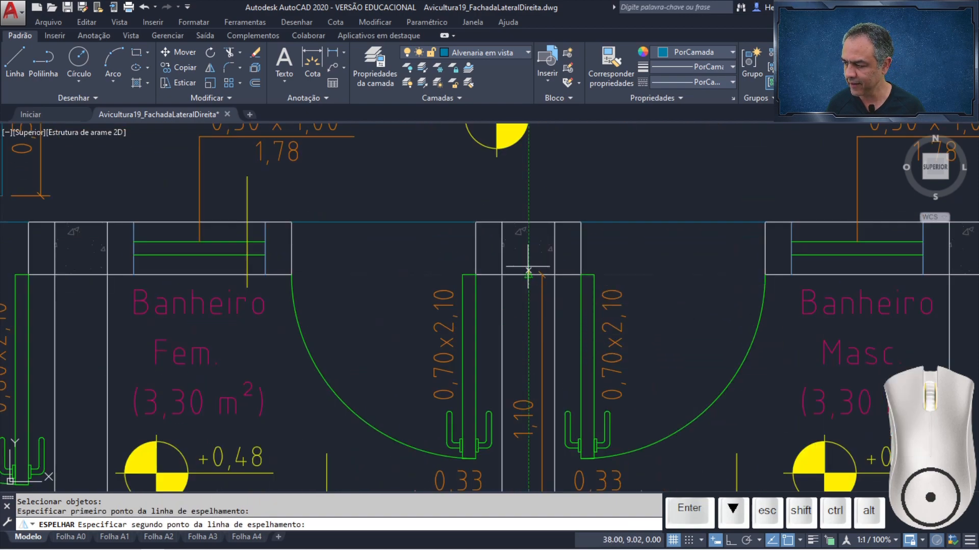
{"action": "left_click", "coordinate": [528, 223]}
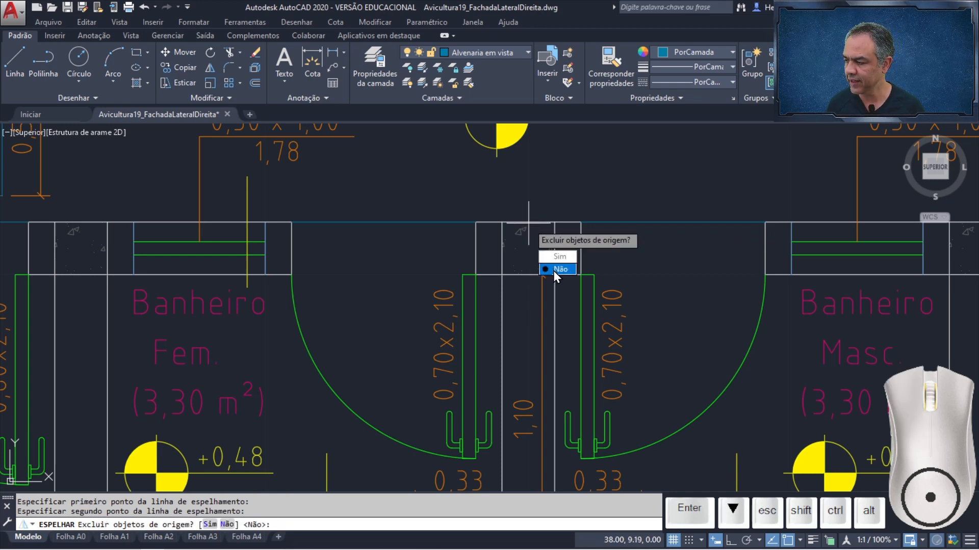
{"action": "left_click", "coordinate": [553, 268]}
{"action": "scroll", "coordinate": [527, 168], "scroll_direction": "down", "scroll_amount": 5}
{"action": "middle_click_drag", "start_coordinate": [525, 190], "coordinate": [524, 513]}
{"action": "middle_click_drag", "start_coordinate": [499, 226], "coordinate": [513, 496]}
{"action": "scroll", "coordinate": [504, 314], "scroll_direction": "up", "scroll_amount": 2}
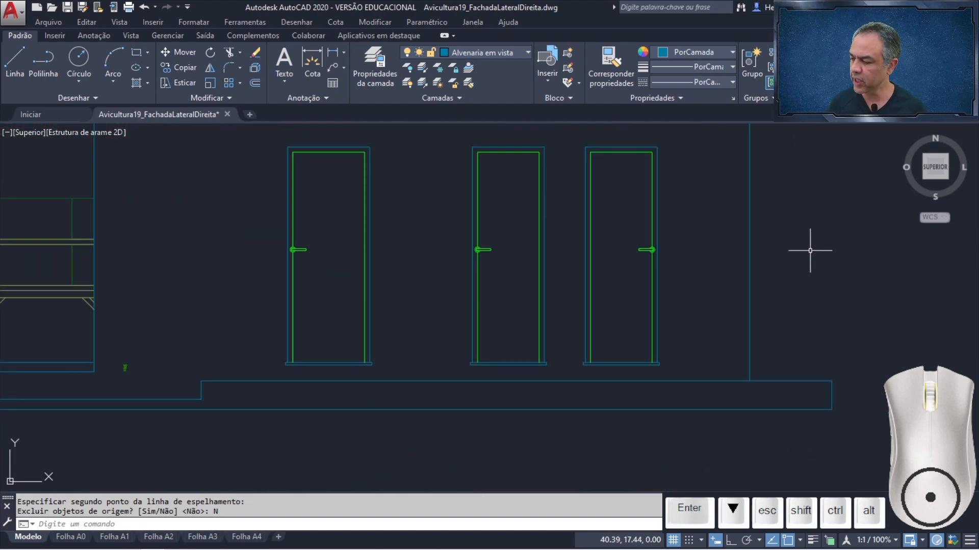
Examine the floor level marks of the bathrooms and of the large cage area in the floor plan
{"action": "scroll", "coordinate": [693, 333], "scroll_direction": "down", "scroll_amount": 3}
{"action": "scroll", "coordinate": [598, 301], "scroll_direction": "up", "scroll_amount": 5}
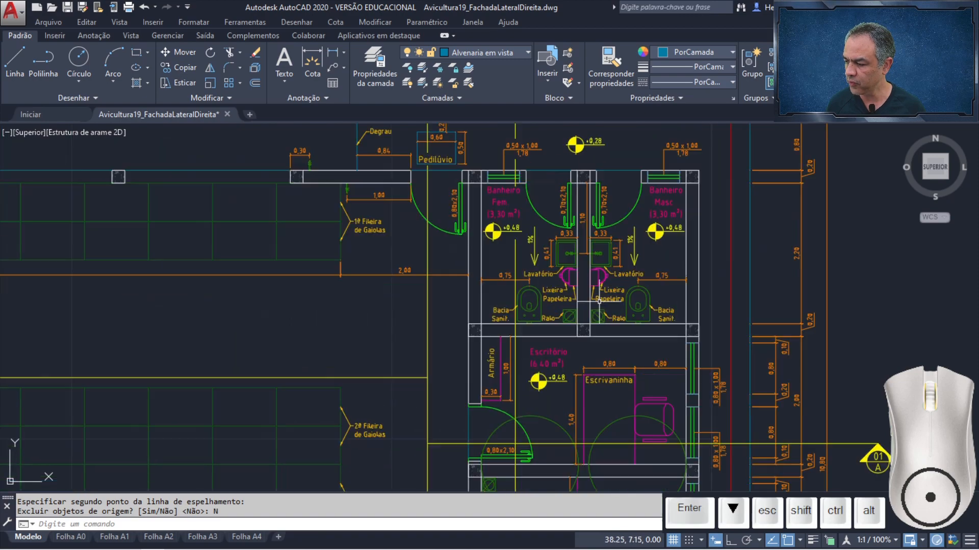
{"action": "scroll", "coordinate": [599, 301], "scroll_direction": "up", "scroll_amount": 1}
{"action": "scroll", "coordinate": [472, 295], "scroll_direction": "up", "scroll_amount": 2}
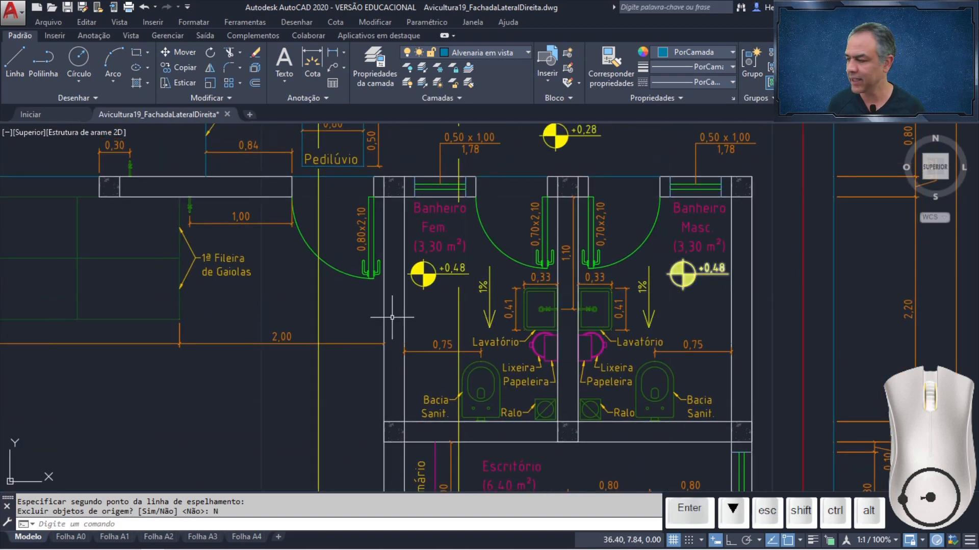
{"action": "scroll", "coordinate": [403, 301], "scroll_direction": "down", "scroll_amount": 2}
{"action": "middle_click_drag", "start_coordinate": [409, 277], "coordinate": [845, 236]}
{"action": "middle_click_drag", "start_coordinate": [267, 315], "coordinate": [824, 278]}
{"action": "middle_click_drag", "start_coordinate": [394, 311], "coordinate": [478, 311]}
{"action": "scroll", "coordinate": [333, 299], "scroll_direction": "up", "scroll_amount": 5}
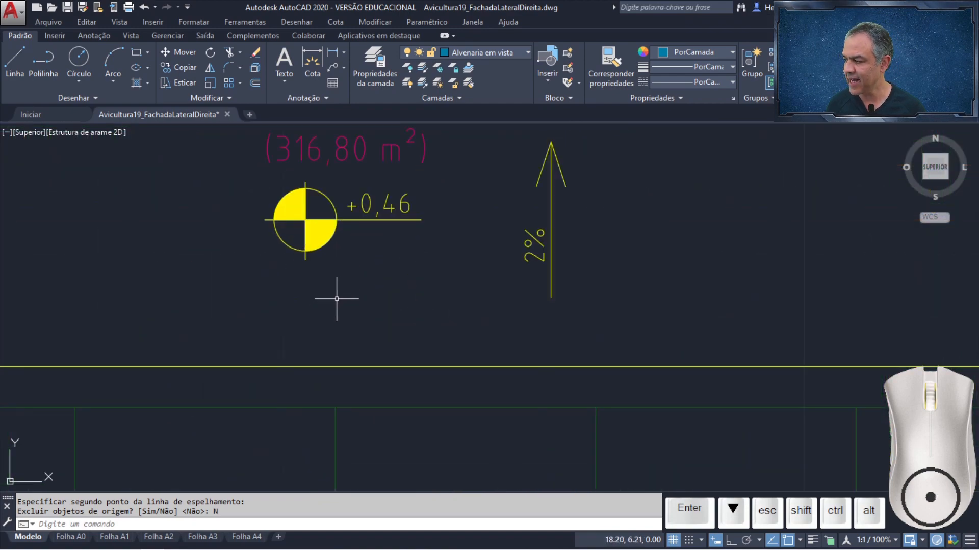
Examine the production sector and bathroom floor levels in the plan, the façade doors, and the bathroom floor in section Corte DD
{"action": "scroll", "coordinate": [485, 262], "scroll_direction": "down", "scroll_amount": 8}
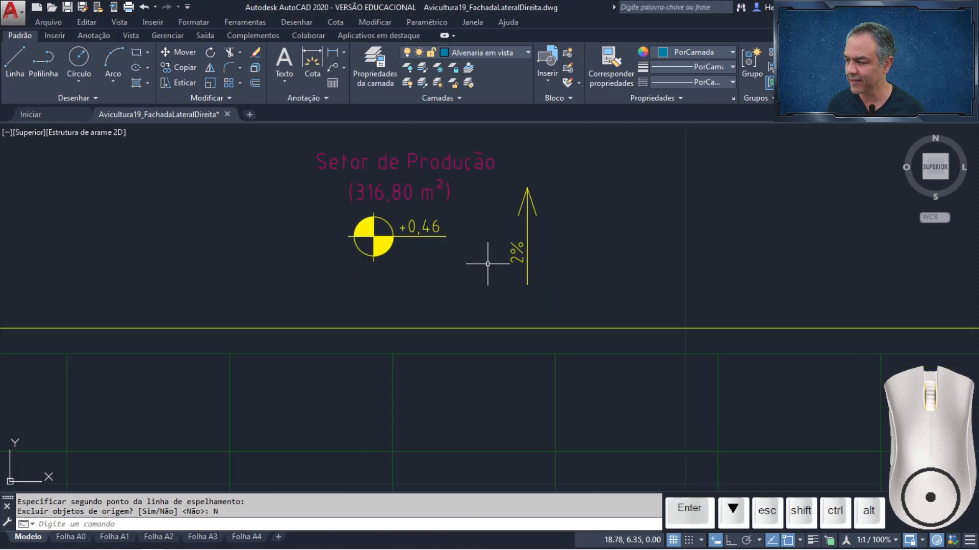
{"action": "middle_click_drag", "start_coordinate": [765, 177], "coordinate": [564, 228]}
{"action": "scroll", "coordinate": [564, 228], "scroll_direction": "up", "scroll_amount": 5}
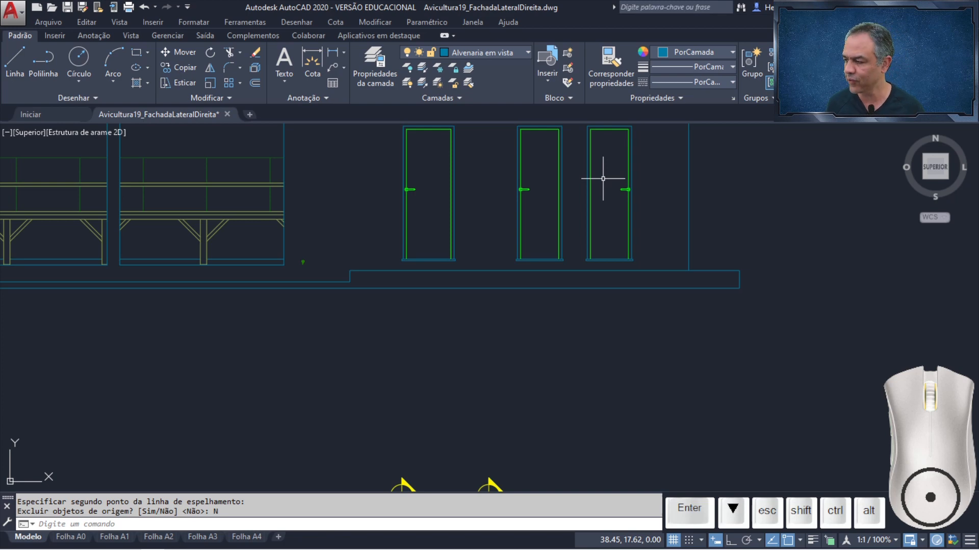
{"action": "scroll", "coordinate": [603, 179], "scroll_direction": "down", "scroll_amount": 2}
{"action": "scroll", "coordinate": [651, 254], "scroll_direction": "down", "scroll_amount": 2}
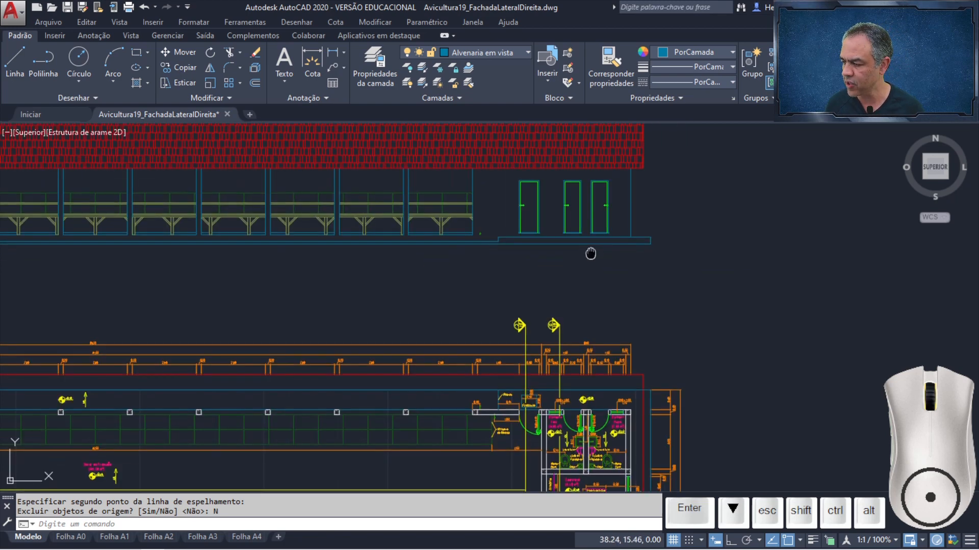
{"action": "middle_click_drag", "start_coordinate": [651, 253], "coordinate": [536, 146]}
{"action": "scroll", "coordinate": [501, 236], "scroll_direction": "up", "scroll_amount": 4}
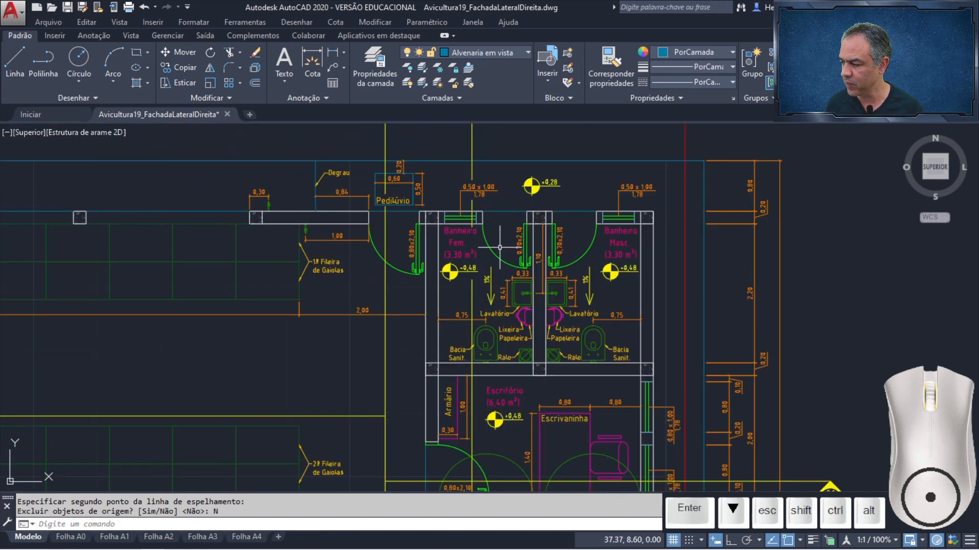
{"action": "scroll", "coordinate": [502, 236], "scroll_direction": "down", "scroll_amount": 1}
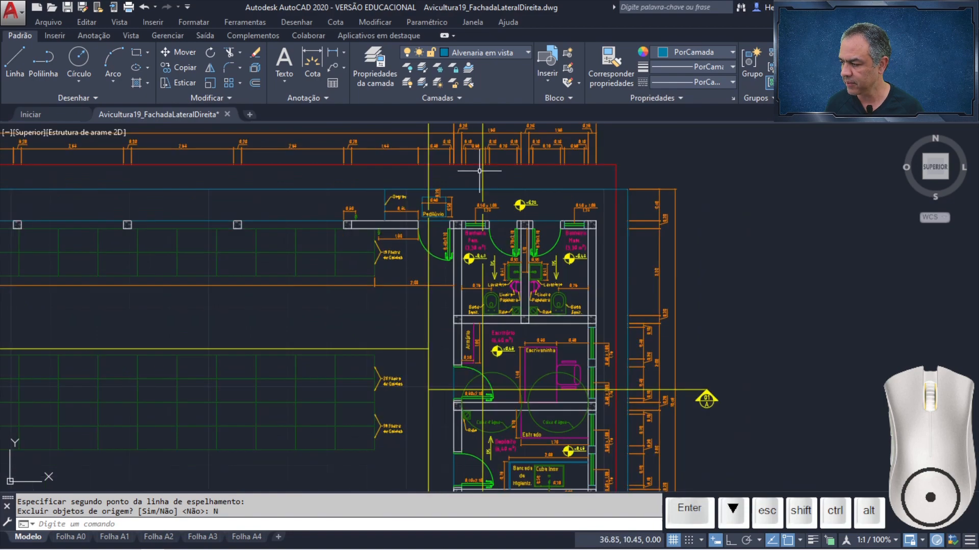
{"action": "mouse_move", "coordinate": [502, 173]}
{"action": "middle_mouse_down"}
{"action": "mouse_move", "coordinate": [509, 293]}
{"action": "mouse_move", "coordinate": [522, 188]}
{"action": "middle_mouse_up"}
{"action": "scroll", "coordinate": [598, 306], "scroll_direction": "down", "scroll_amount": 3}
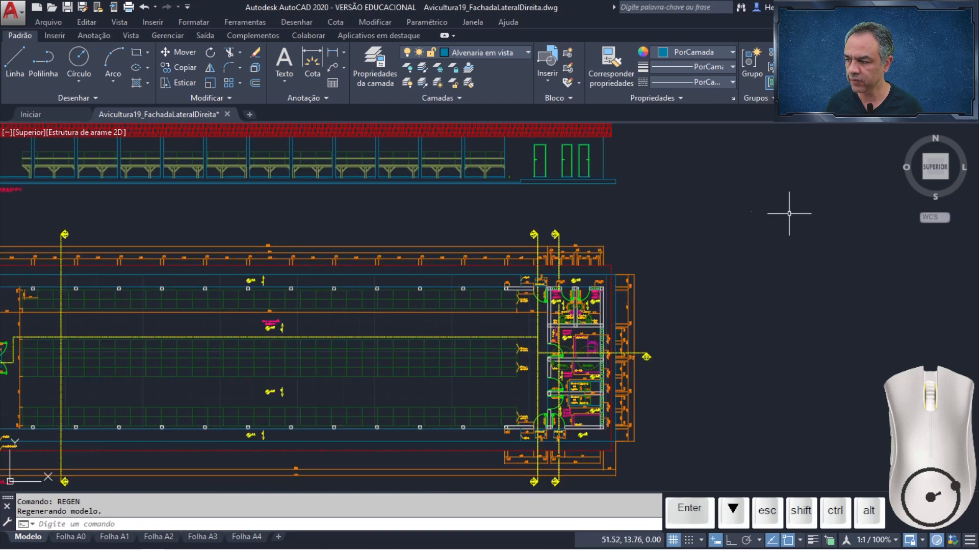
{"action": "mouse_move", "coordinate": [734, 238]}
{"action": "middle_mouse_down"}
{"action": "mouse_move", "coordinate": [695, 247]}
{"action": "mouse_move", "coordinate": [358, 437]}
{"action": "middle_mouse_up"}
{"action": "scroll", "coordinate": [557, 240], "scroll_direction": "up", "scroll_amount": 8}
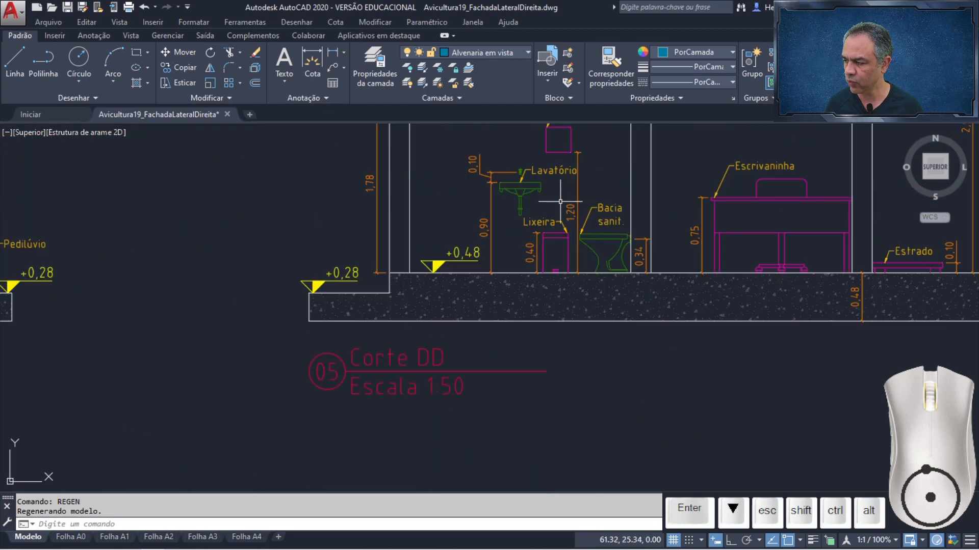
{"action": "mouse_move", "coordinate": [560, 202]}
{"action": "middle_mouse_down"}
{"action": "mouse_move", "coordinate": [456, 291]}
{"action": "mouse_move", "coordinate": [426, 339]}
{"action": "middle_mouse_up"}
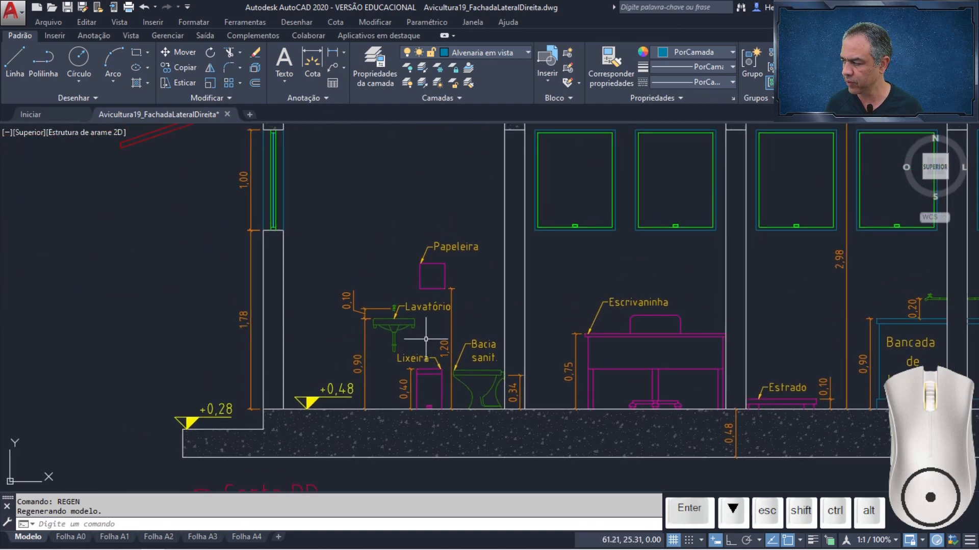
{"action": "left_click", "coordinate": [426, 339]}
{"action": "left_click", "coordinate": [318, 159]}
{"action": "key", "text": "Escape"}
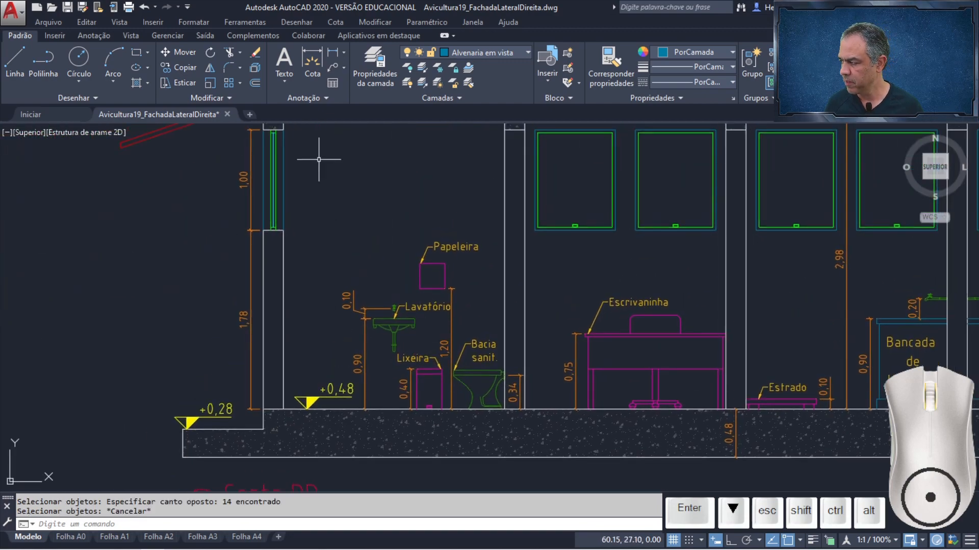
Break the bathroom floor line in section Corte DD at the base of the wall separating the bathroom from the office
{"action": "left_click", "coordinate": [226, 98]}
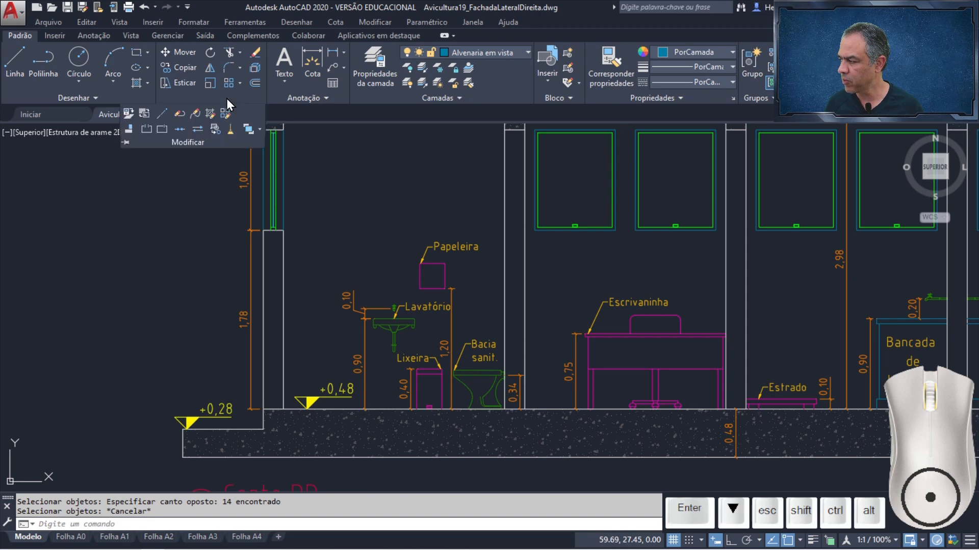
{"action": "left_click", "coordinate": [162, 130]}
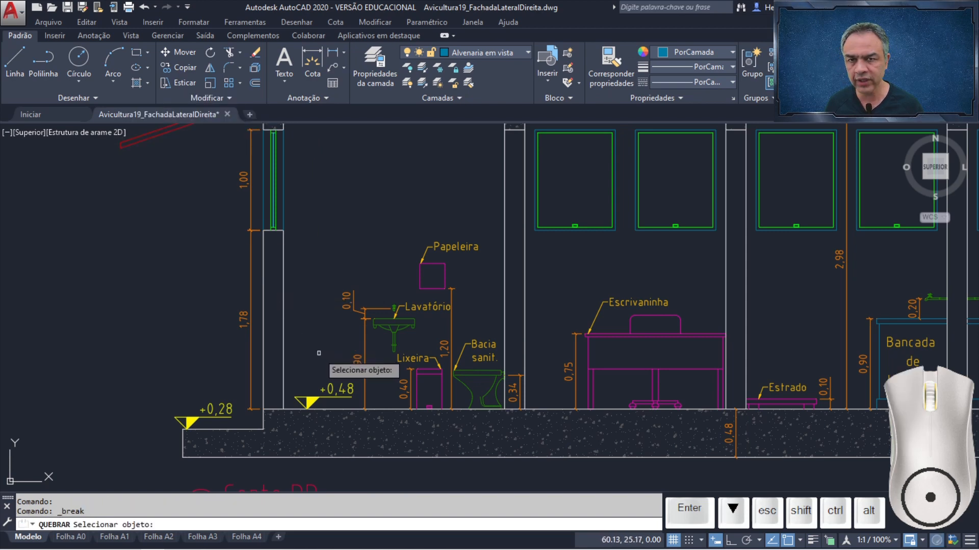
{"action": "left_click", "coordinate": [389, 408]}
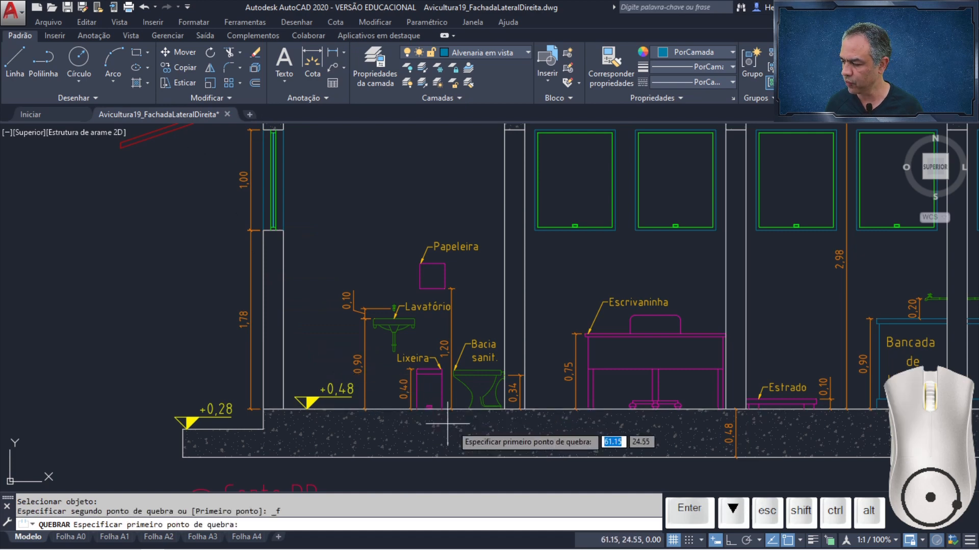
{"action": "left_click", "coordinate": [496, 418]}
{"action": "type", "text": "@"}
{"action": "key", "text": "Return"}
Move the bathroom floor line with its fixtures, labels, dimensions and level mark down by 0.02 at 270° in section Corte DD
{"action": "left_click", "coordinate": [191, 51]}
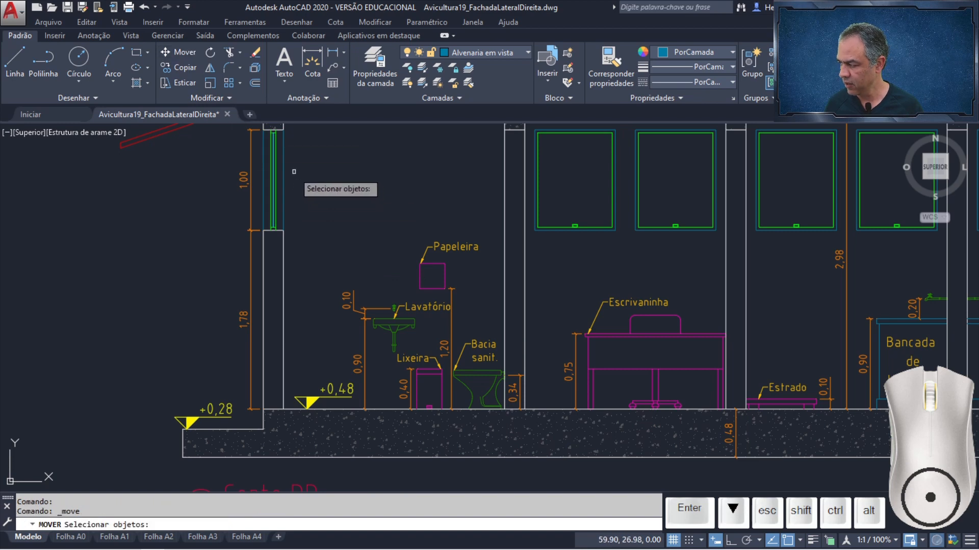
{"action": "left_click", "coordinate": [291, 172]}
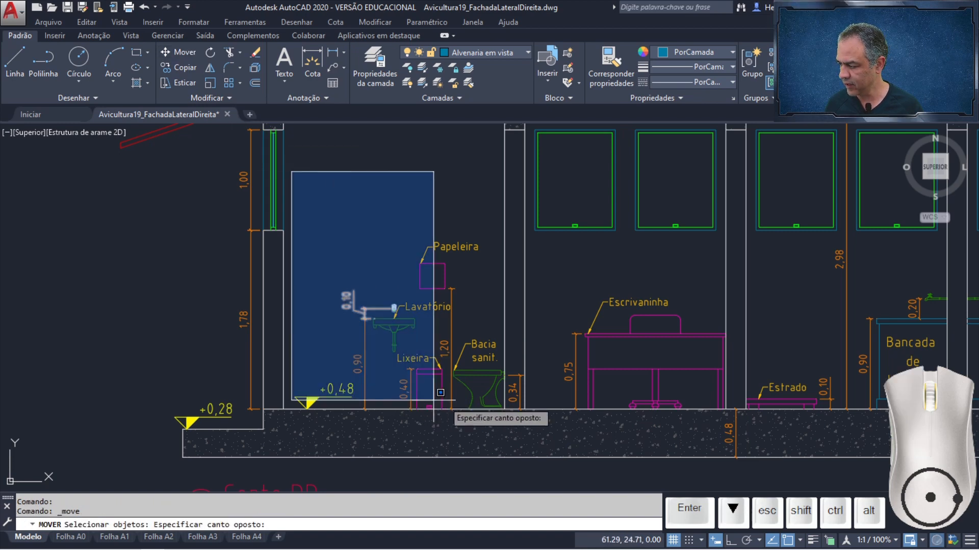
{"action": "left_click", "coordinate": [511, 419]}
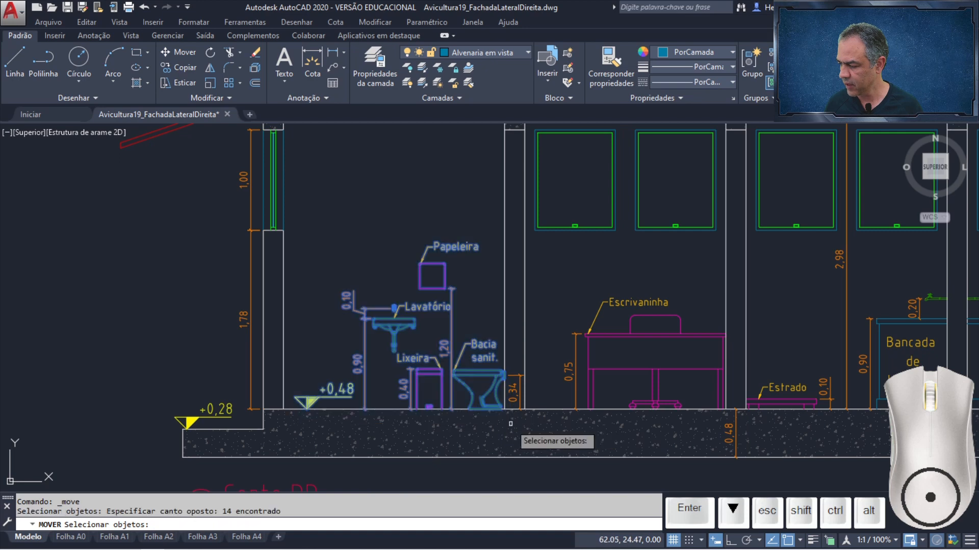
{"action": "left_click", "coordinate": [392, 409]}
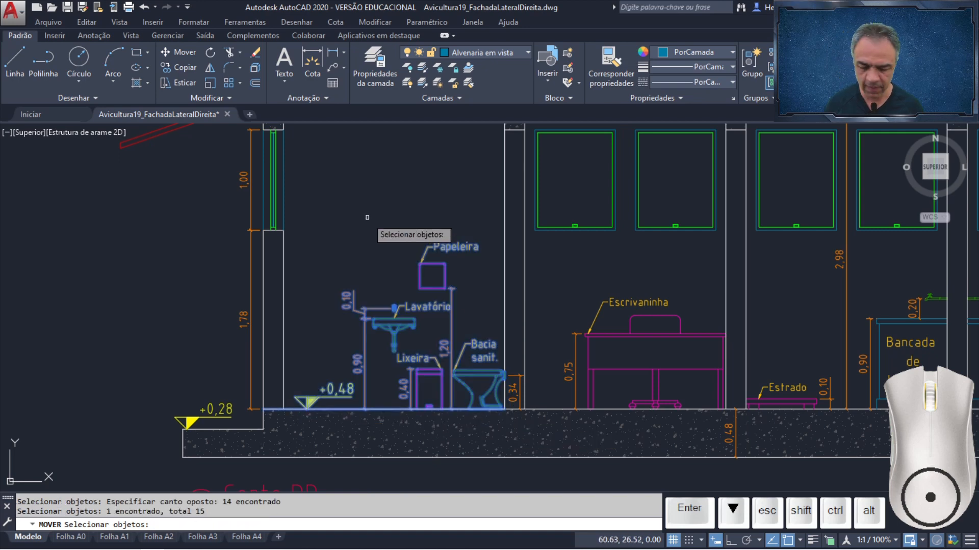
{"action": "key", "text": "Return"}
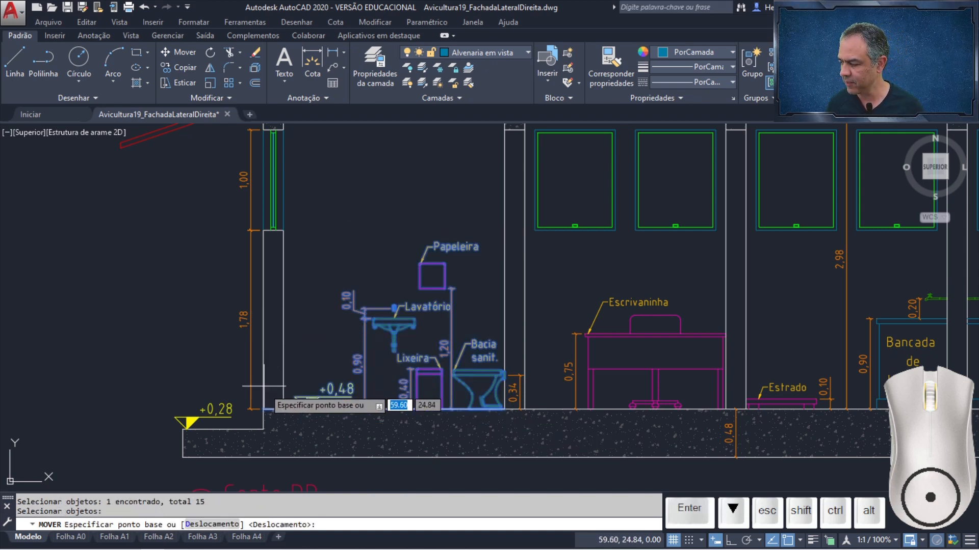
{"action": "left_click", "coordinate": [263, 409]}
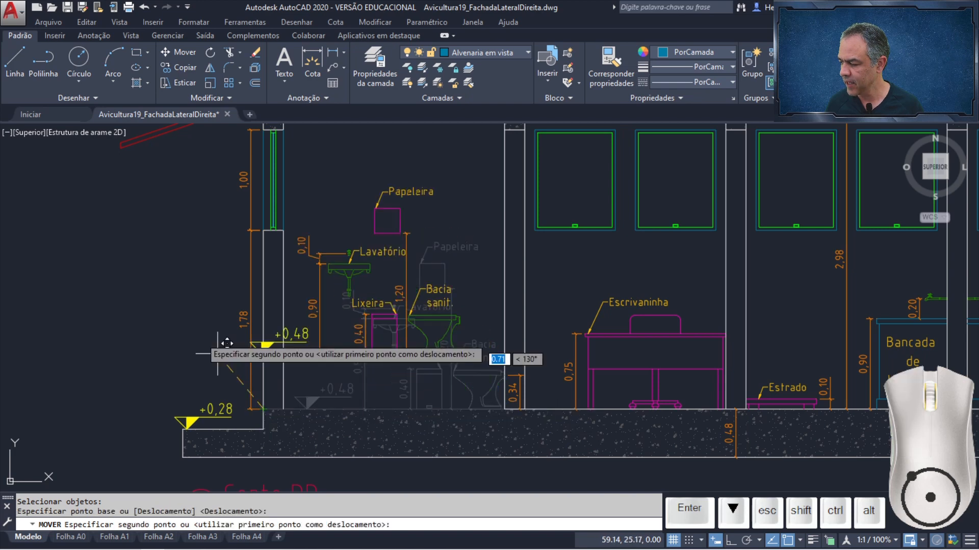
{"action": "type", "text": "@"}
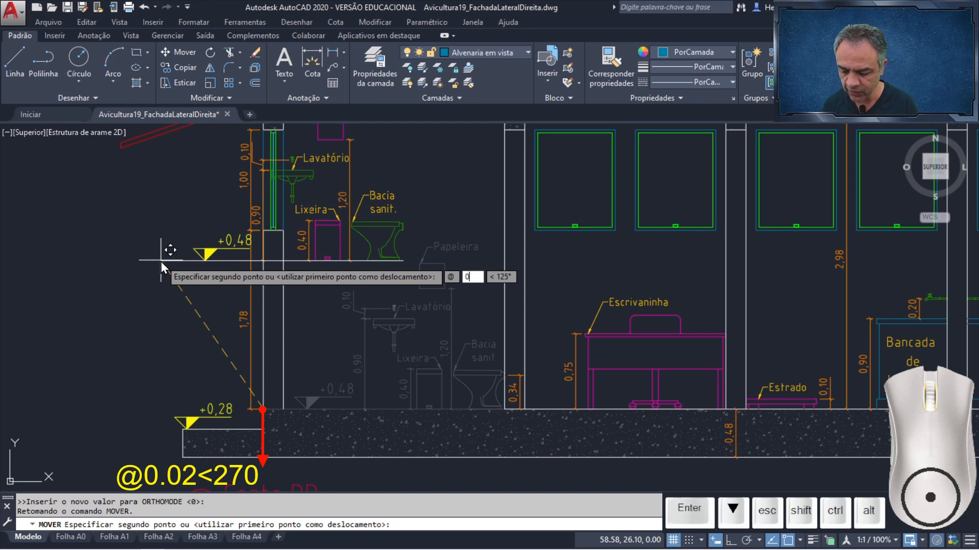
{"action": "type", "text": "0.02"}
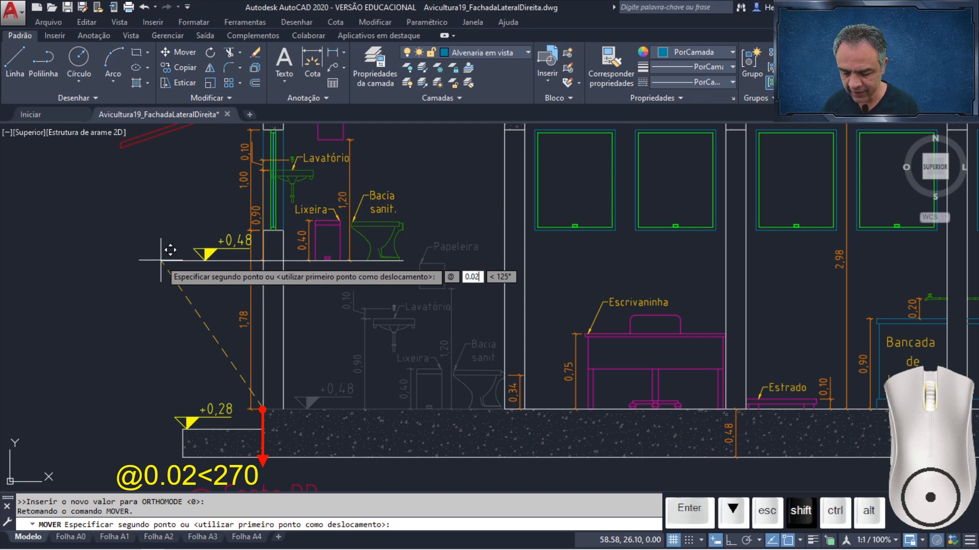
{"action": "key", "text": "Tab"}
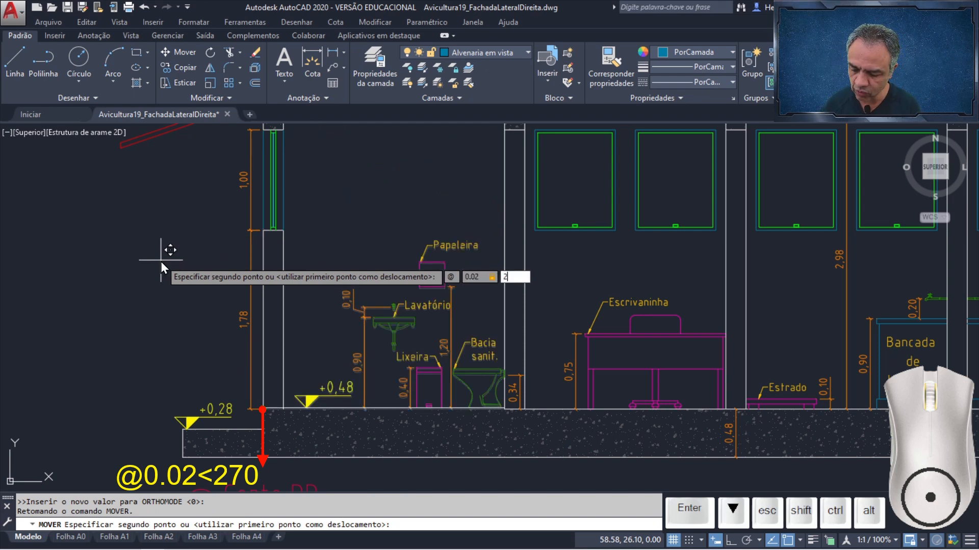
{"action": "type", "text": "270"}
{"action": "key", "text": "Return"}
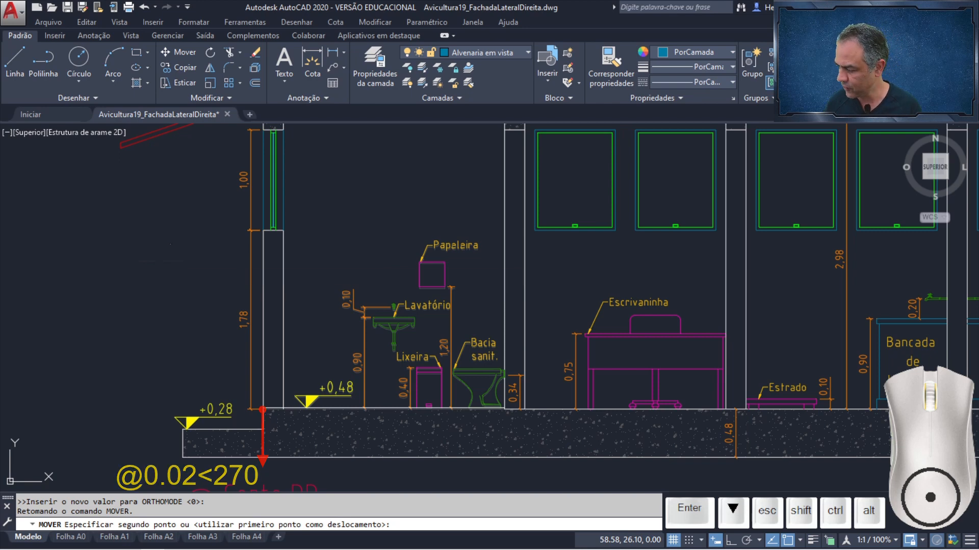
Stretch the lower ends of the inner wall lines on both sides of the bathroom down to the lowered floor line
{"action": "scroll", "coordinate": [316, 416], "scroll_direction": "up", "scroll_amount": 3}
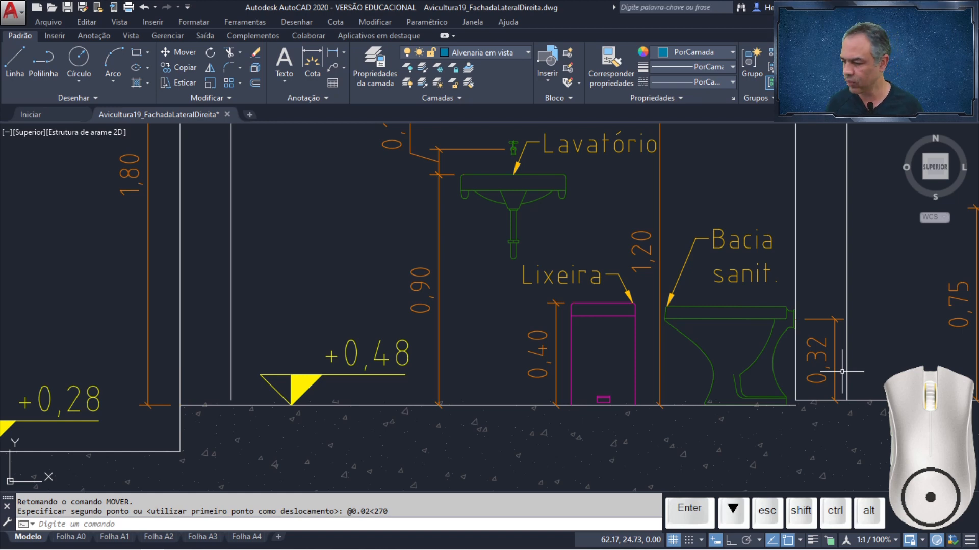
{"action": "left_click", "coordinate": [795, 269]}
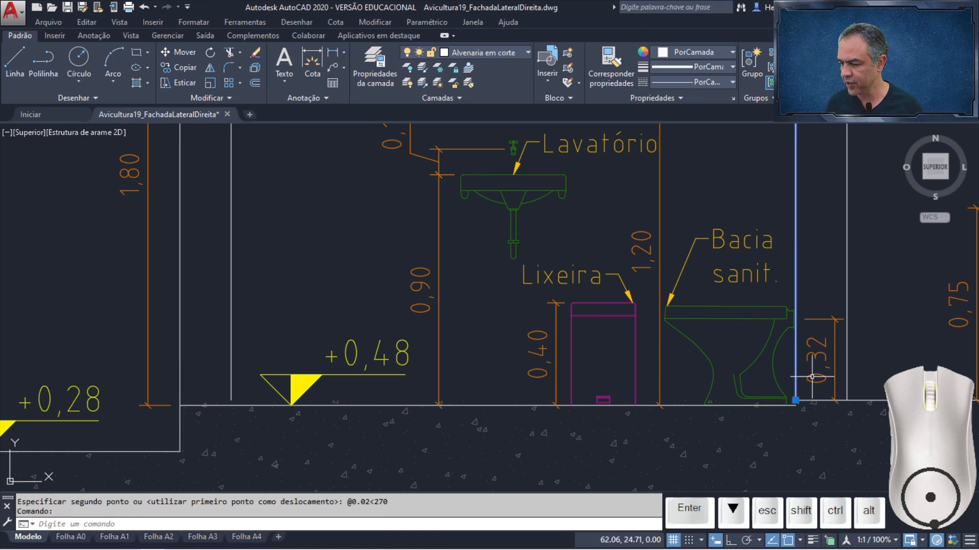
{"action": "left_click", "coordinate": [795, 401]}
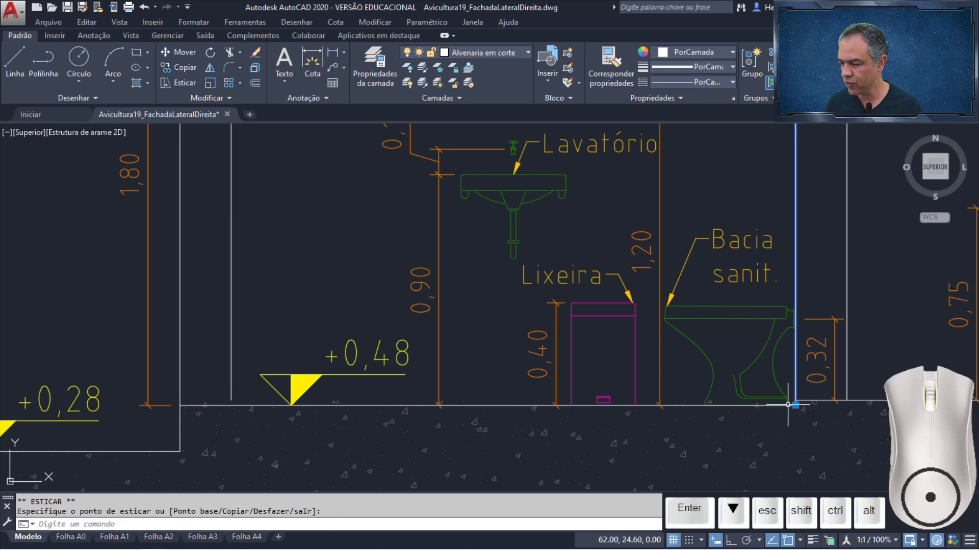
{"action": "left_click", "coordinate": [232, 335]}
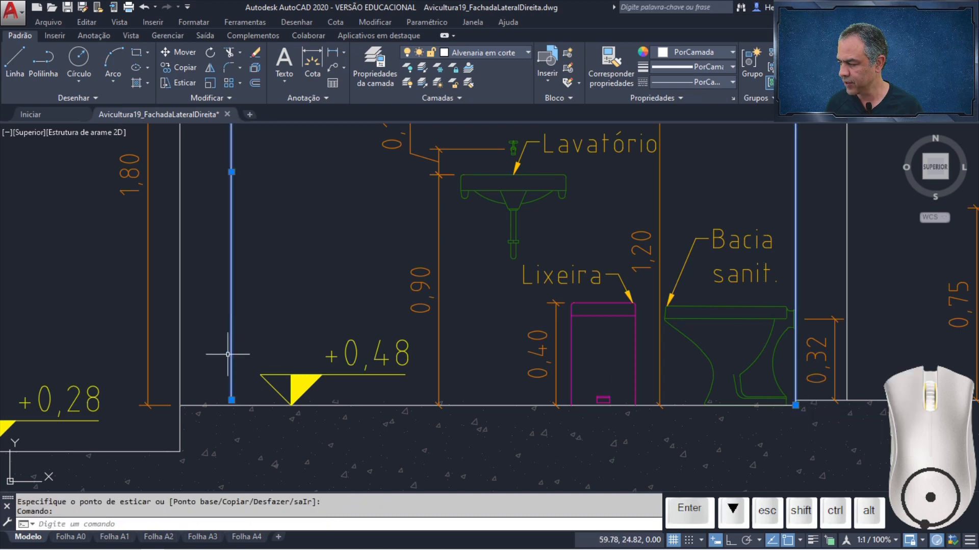
{"action": "left_click", "coordinate": [231, 401]}
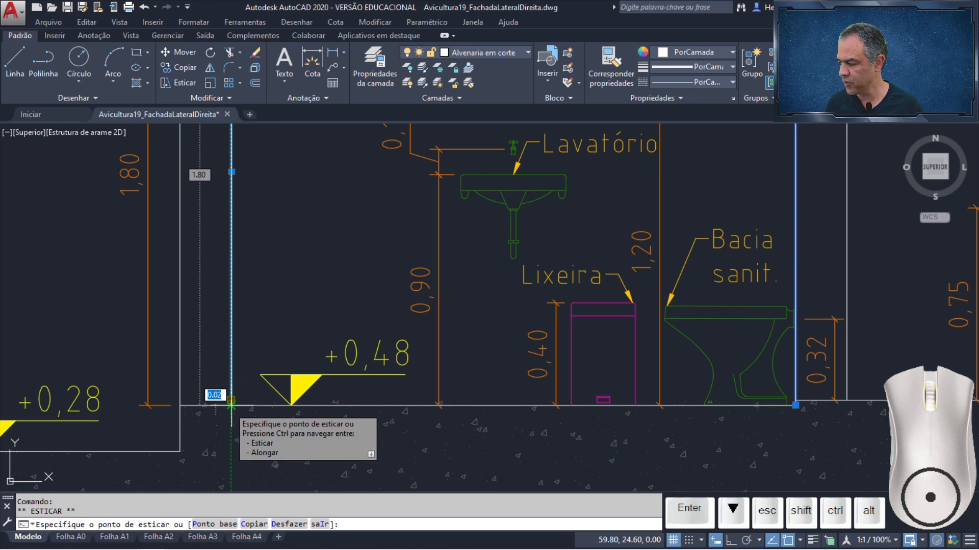
{"action": "key", "text": "Escape"}
Delete the concrete hatch from the floor slab in section Corte DD
{"action": "scroll", "coordinate": [284, 328], "scroll_direction": "down", "scroll_amount": 3}
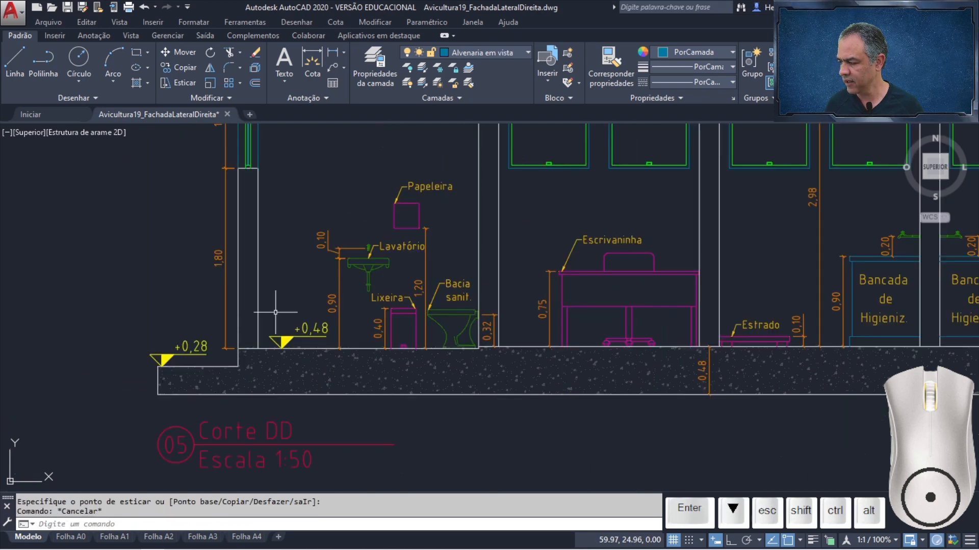
{"action": "scroll", "coordinate": [404, 342], "scroll_direction": "up", "scroll_amount": 3}
{"action": "scroll", "coordinate": [404, 341], "scroll_direction": "up", "scroll_amount": 4}
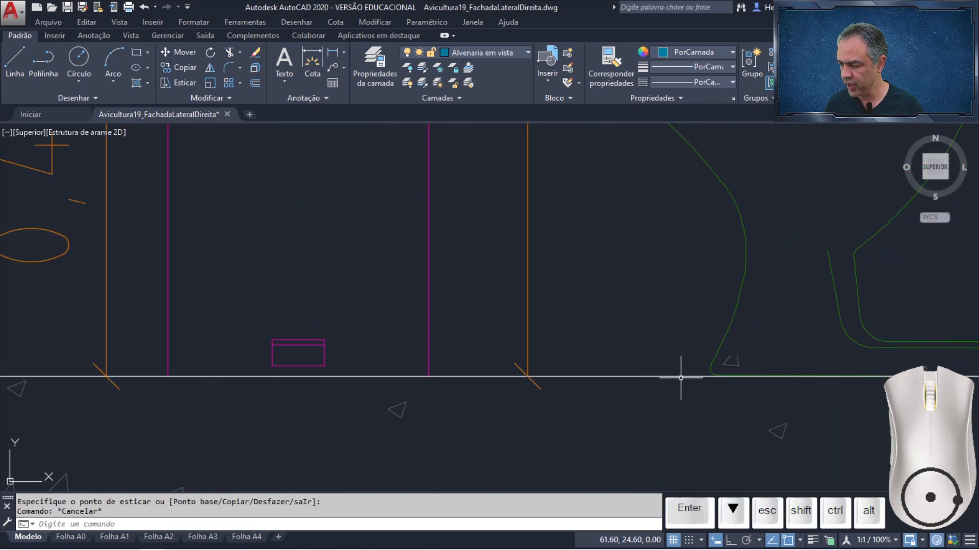
{"action": "scroll", "coordinate": [712, 363], "scroll_direction": "down", "scroll_amount": 5}
{"action": "middle_click_drag", "start_coordinate": [579, 328], "coordinate": [188, 263]}
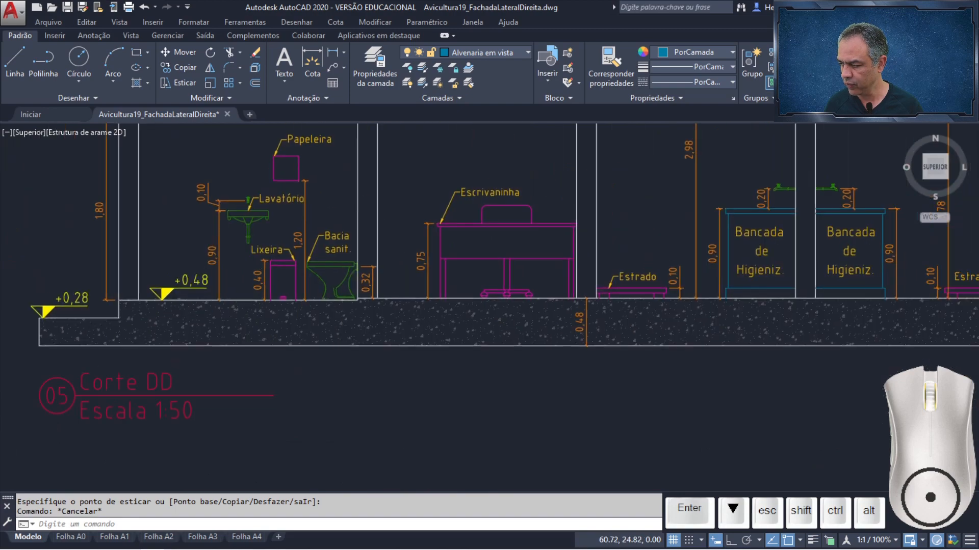
{"action": "left_click", "coordinate": [347, 332]}
{"action": "key", "text": "Delete"}
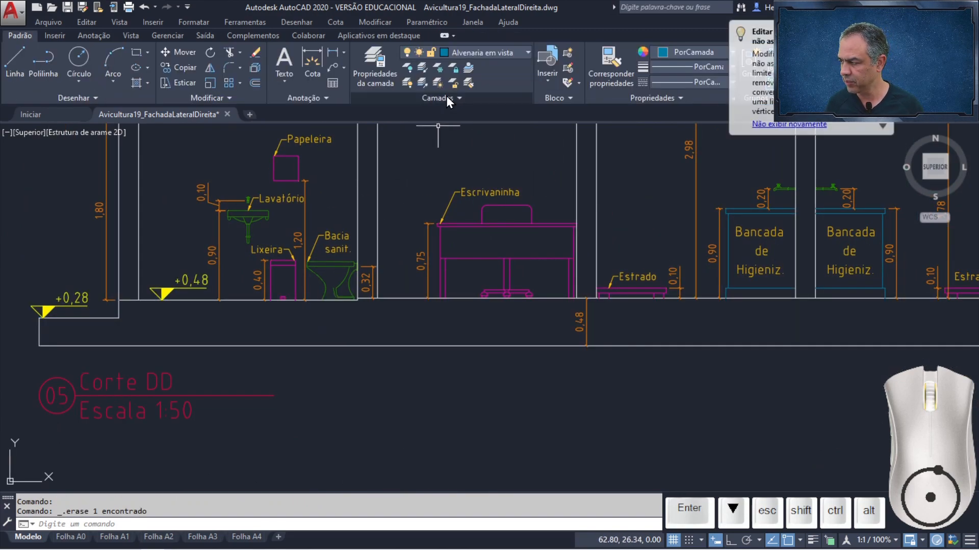
Hatch the floor slab in section Corte DD with the AR-CONC pattern at scale 0.001 on the Hachura Concreto layer
{"action": "left_click", "coordinate": [498, 57]}
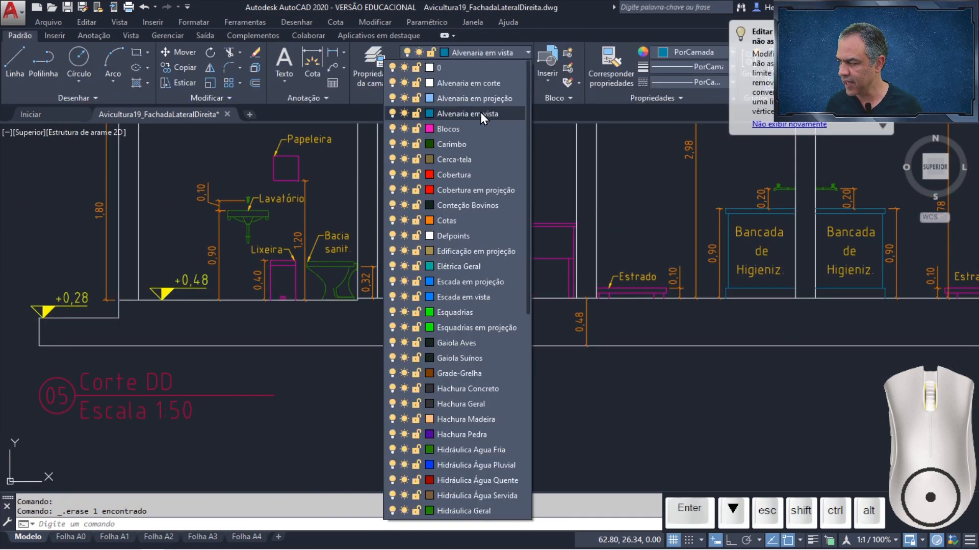
{"action": "left_click", "coordinate": [467, 387]}
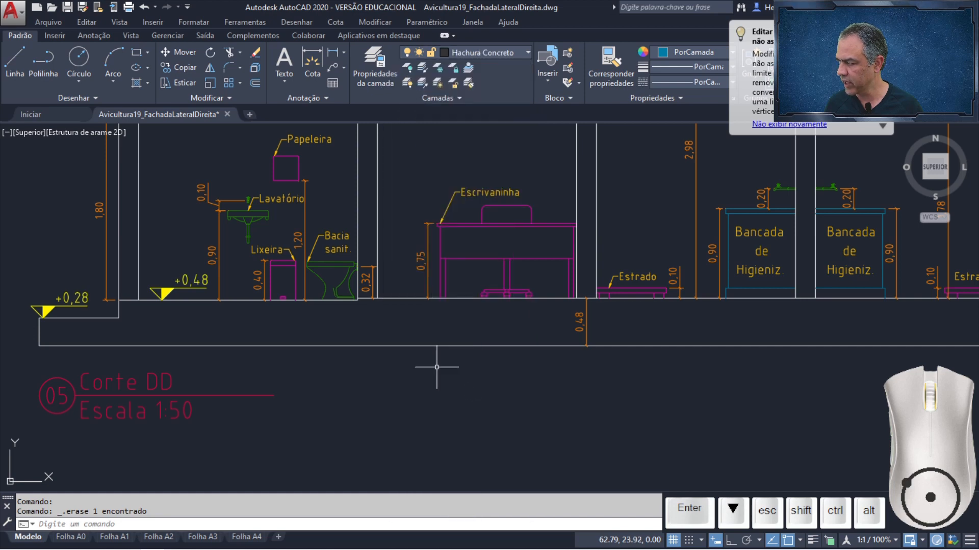
{"action": "left_click", "coordinate": [136, 84]}
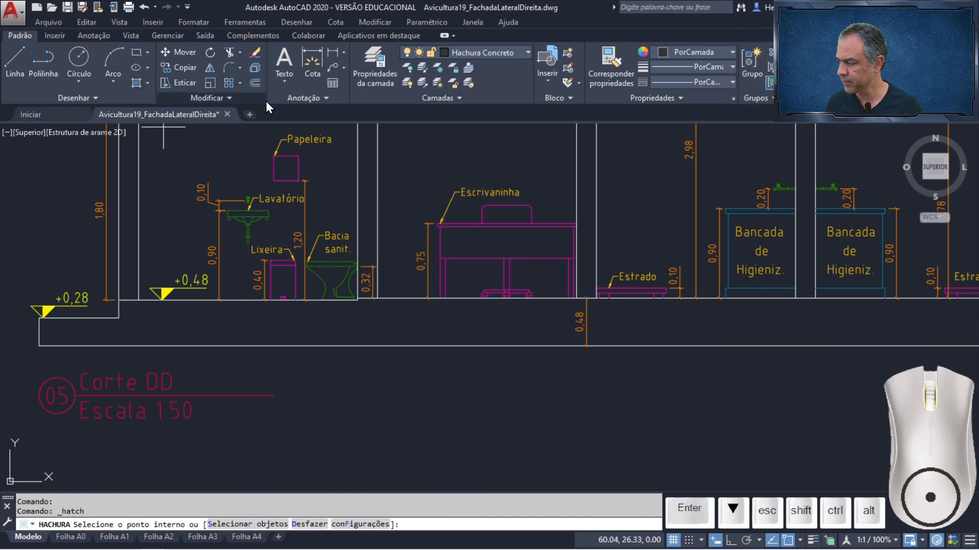
{"action": "left_click", "coordinate": [320, 92]}
{"action": "left_click", "coordinate": [166, 204]}
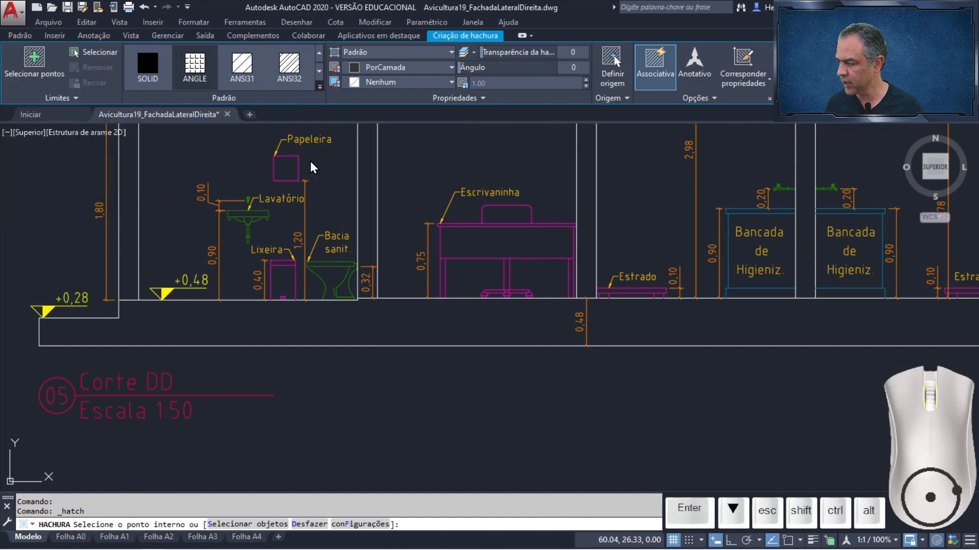
{"action": "type", "text": "0."}
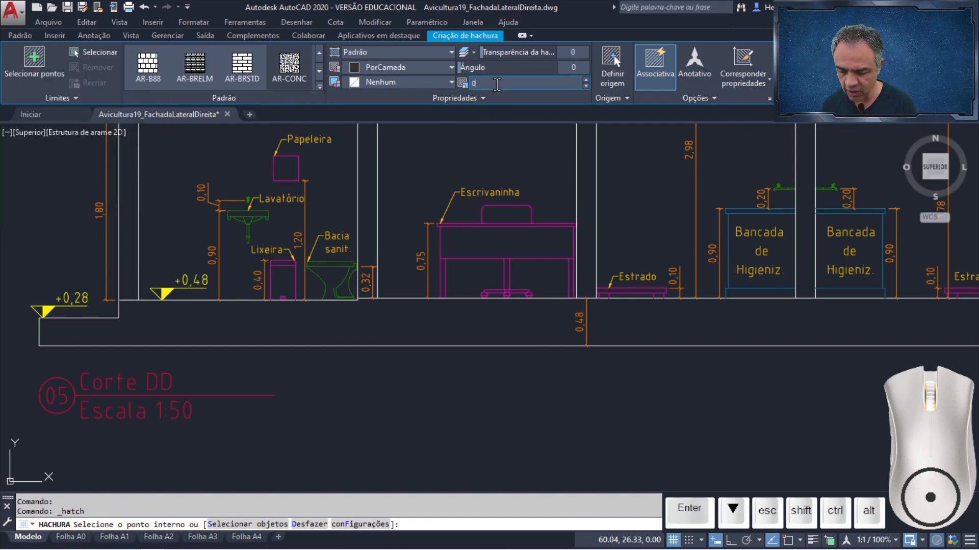
{"action": "type", "text": "001"}
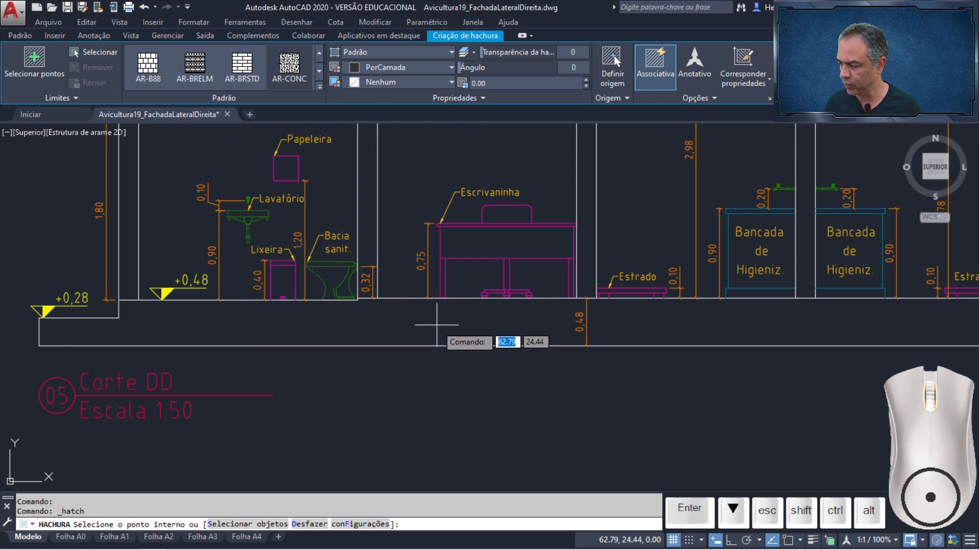
{"action": "left_click", "coordinate": [437, 325]}
{"action": "key", "text": "Return"}
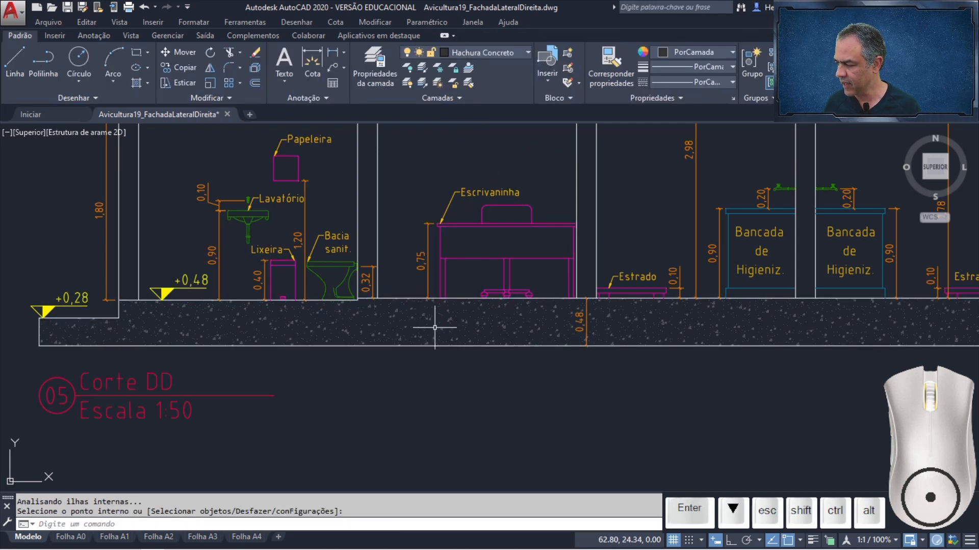
Edit the level value of the bathroom level mark in section Corte DD to match the lowered floor
{"action": "mouse_move", "coordinate": [380, 377]}
{"action": "middle_mouse_down"}
{"action": "mouse_move", "coordinate": [546, 350]}
{"action": "mouse_move", "coordinate": [586, 360]}
{"action": "mouse_move", "coordinate": [568, 332]}
{"action": "middle_mouse_up"}
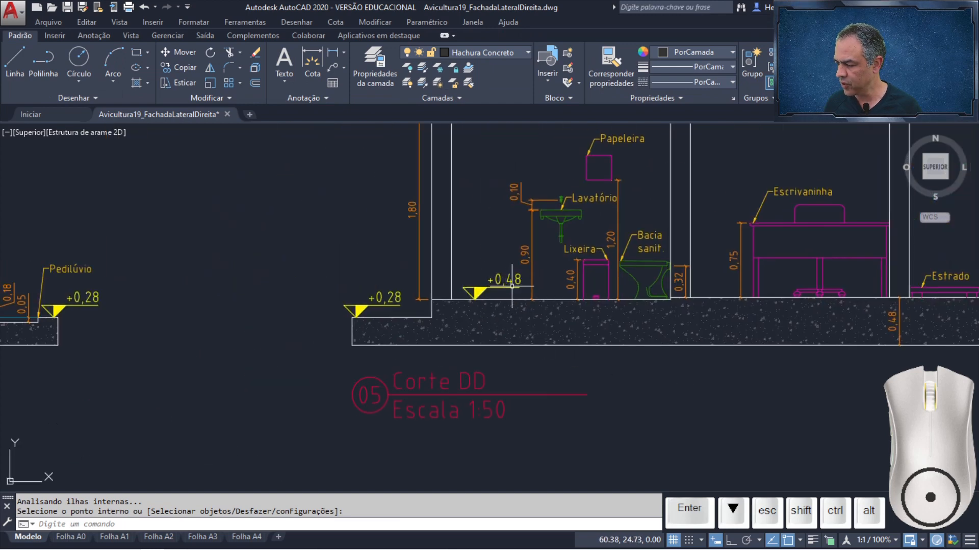
{"action": "right_click", "coordinate": [509, 288]}
{"action": "double_click", "coordinate": [471, 292]}
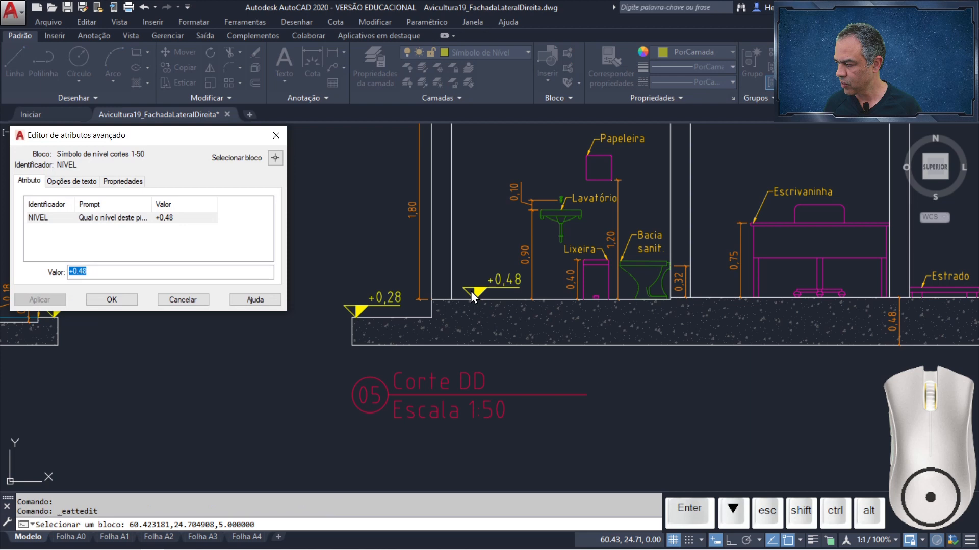
{"action": "left_click", "coordinate": [135, 274]}
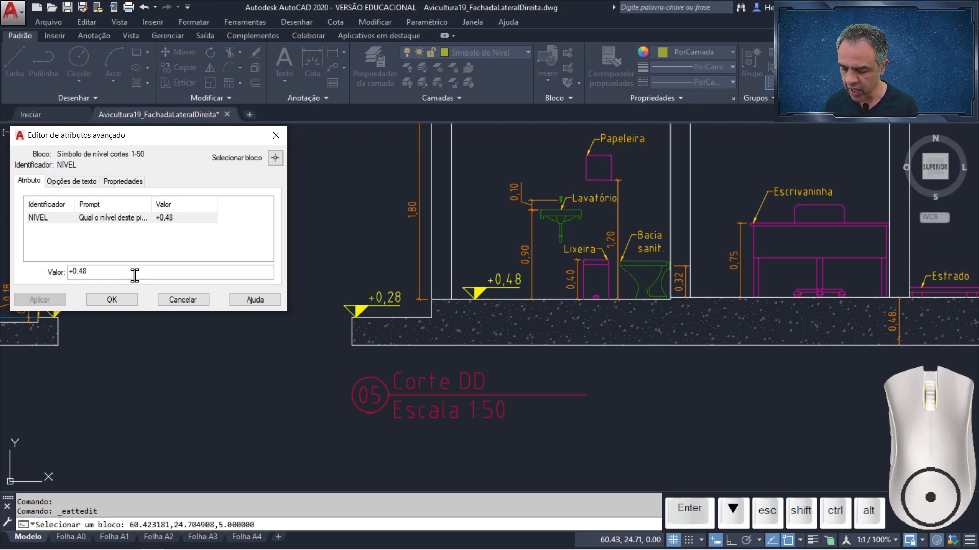
{"action": "left_click", "coordinate": [111, 300]}
Set the level mark of the Banheiro Fem. in the floor plan to +0,46
{"action": "scroll", "coordinate": [131, 290], "scroll_direction": "down", "scroll_amount": 4}
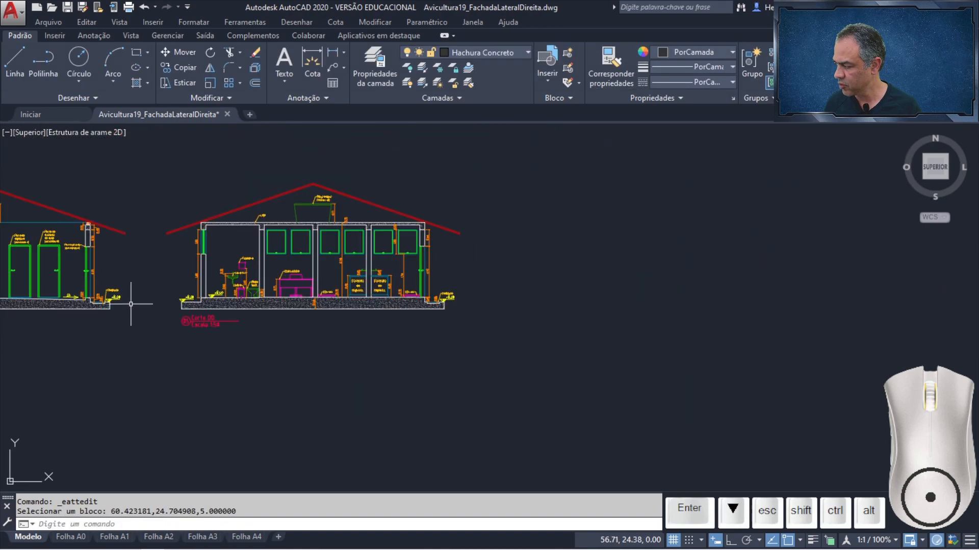
{"action": "middle_click_drag", "start_coordinate": [168, 289], "coordinate": [187, 290]}
{"action": "scroll", "coordinate": [502, 255], "scroll_direction": "down", "scroll_amount": 3}
{"action": "scroll", "coordinate": [503, 255], "scroll_direction": "up", "scroll_amount": 5}
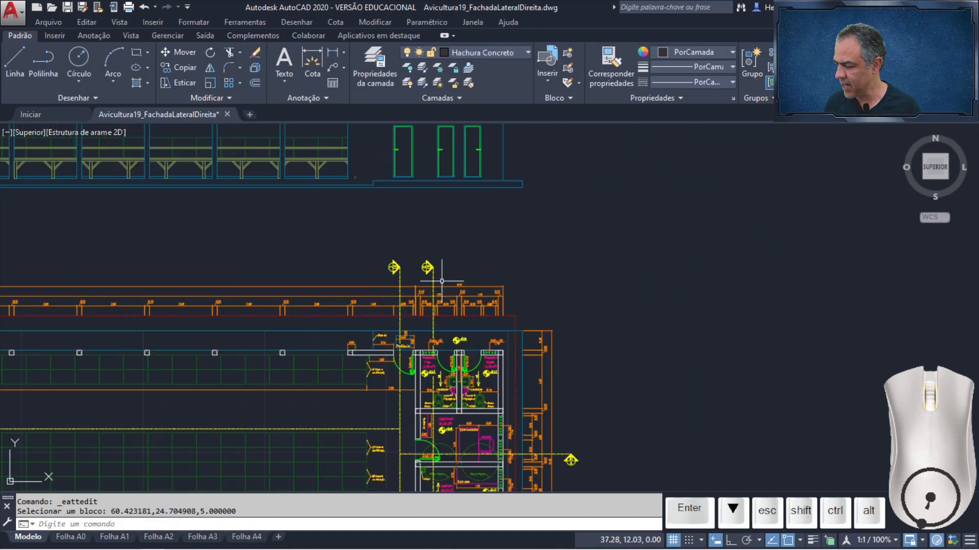
{"action": "scroll", "coordinate": [465, 343], "scroll_direction": "up", "scroll_amount": 6}
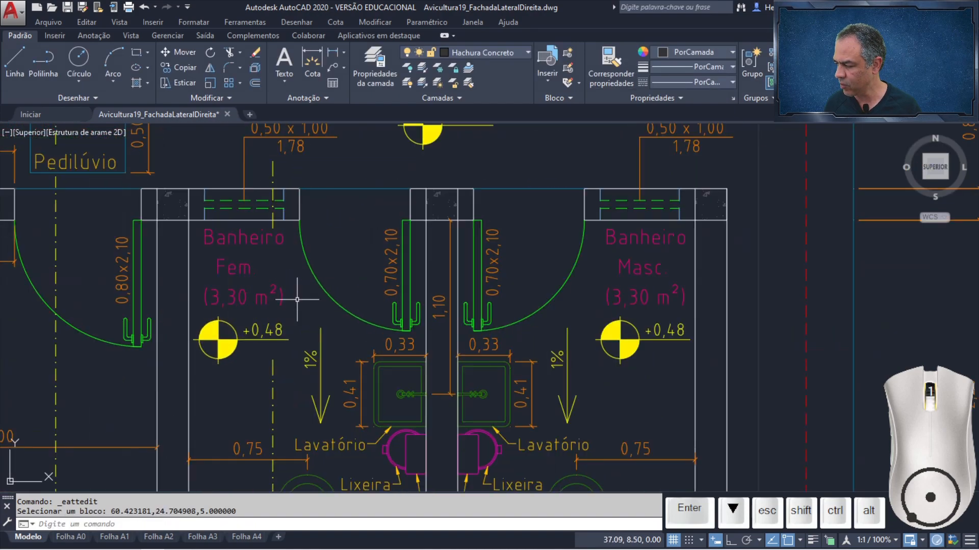
{"action": "double_click", "coordinate": [275, 332]}
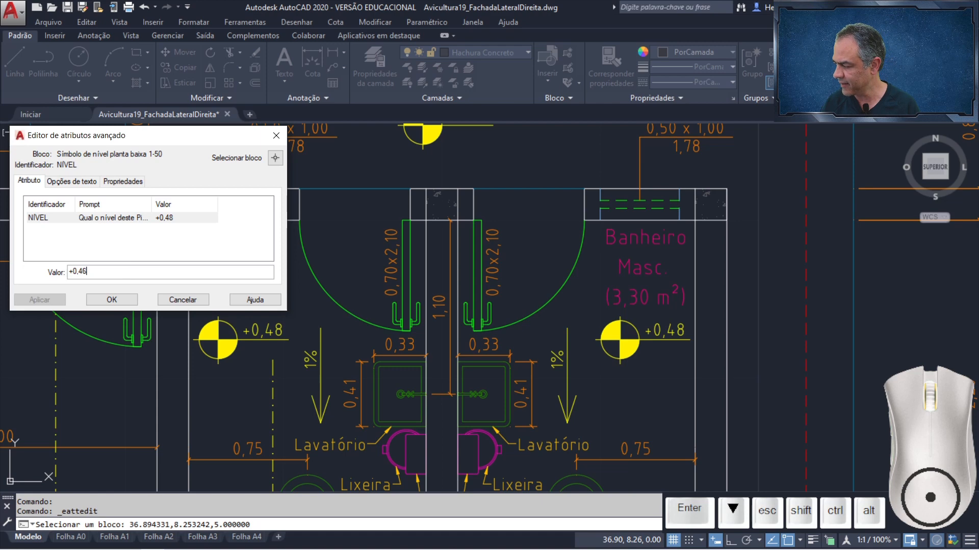
{"action": "left_click", "coordinate": [112, 300]}
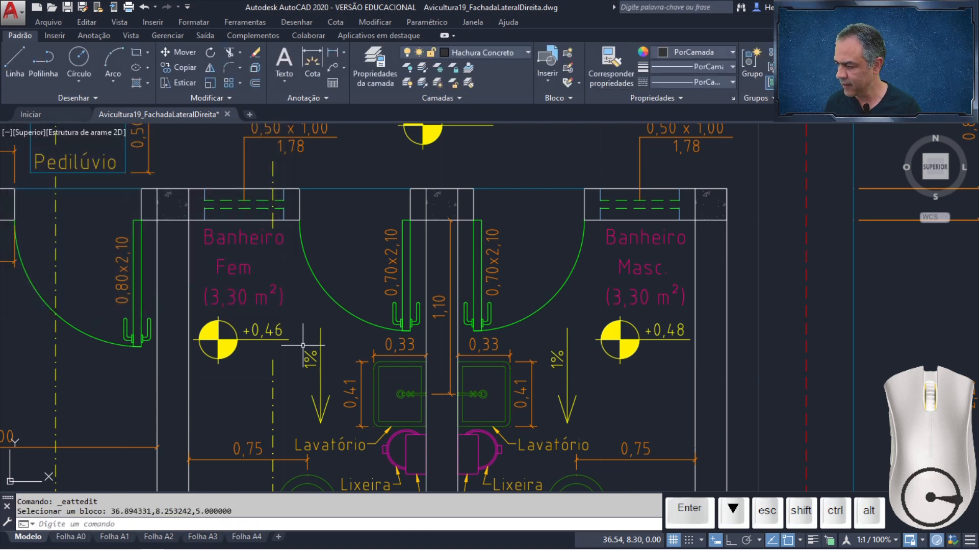
Set the level mark of the Banheiro Masc. in the floor plan to +0,46
{"action": "left_click", "coordinate": [674, 342]}
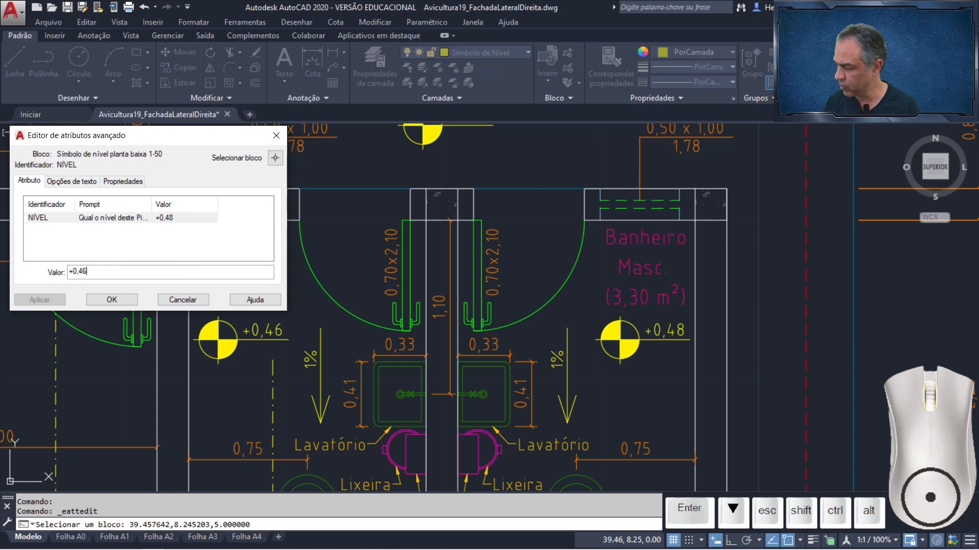
{"action": "type", "text": "+0,46"}
{"action": "left_click", "coordinate": [111, 299]}
Set the sill height (Peitoril) in the Banheiro Fem. window tag to 1,80
{"action": "middle_click_drag", "start_coordinate": [434, 175], "coordinate": [429, 263]}
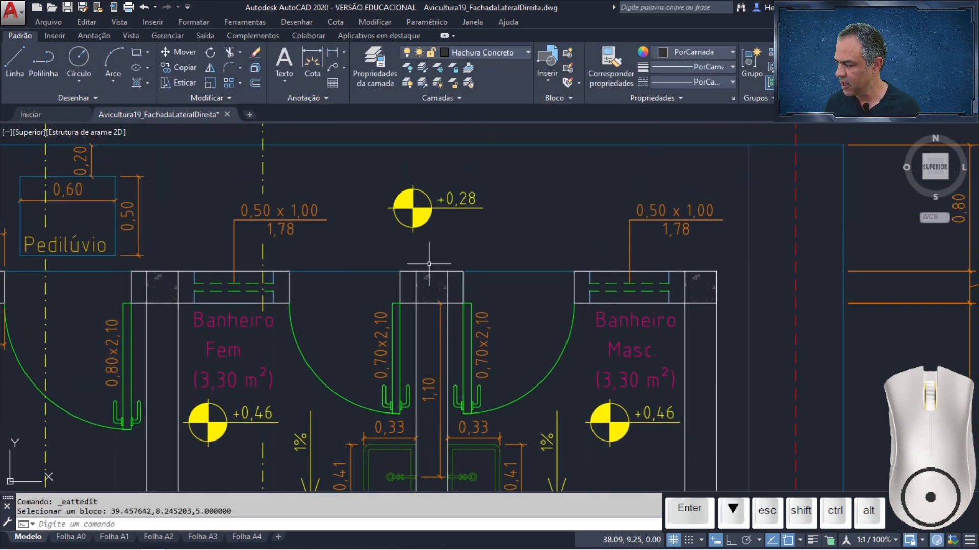
{"action": "left_click", "coordinate": [312, 230]}
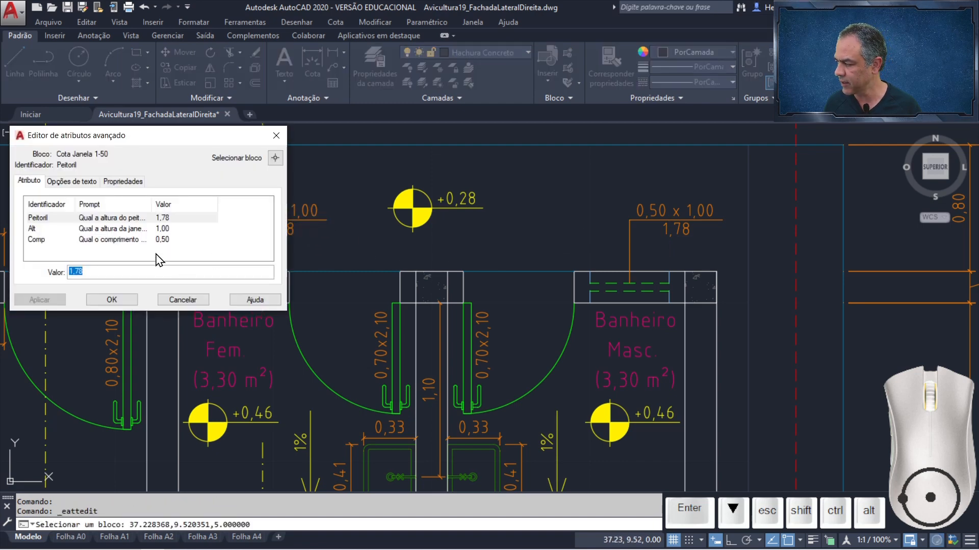
{"action": "left_click", "coordinate": [117, 222]}
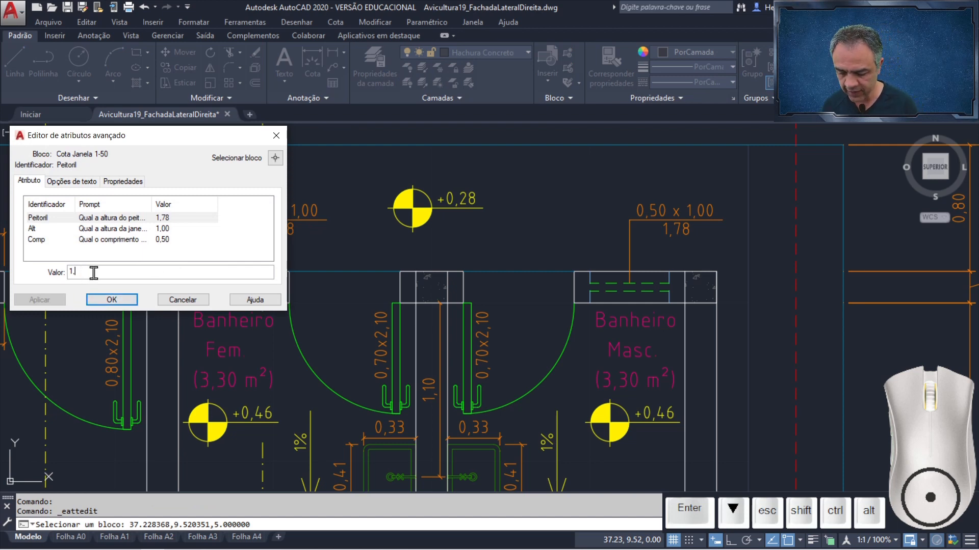
{"action": "type", "text": "1.80"}
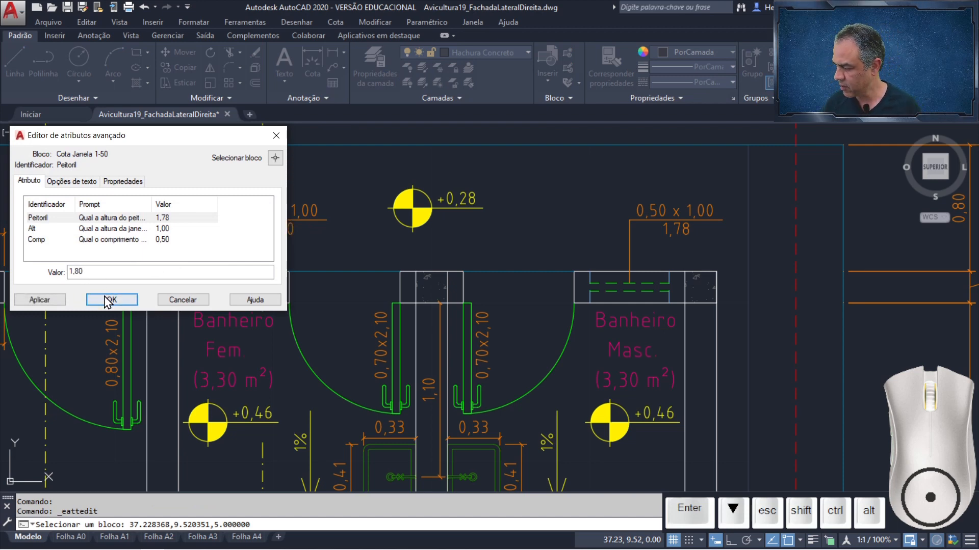
{"action": "left_click", "coordinate": [105, 298]}
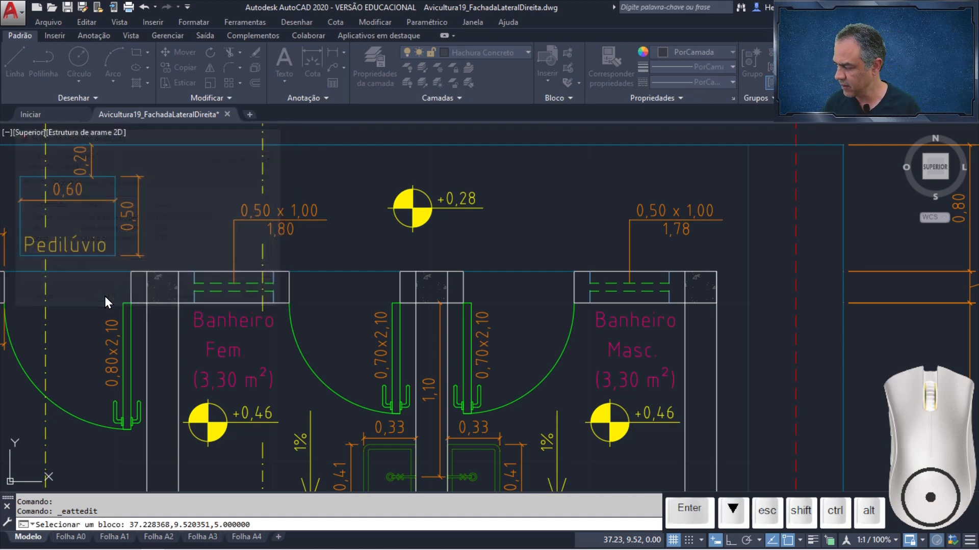
Set the sill height (Peitoril) in the Banheiro Masc. window tag to 1,80
{"action": "left_click", "coordinate": [657, 221]}
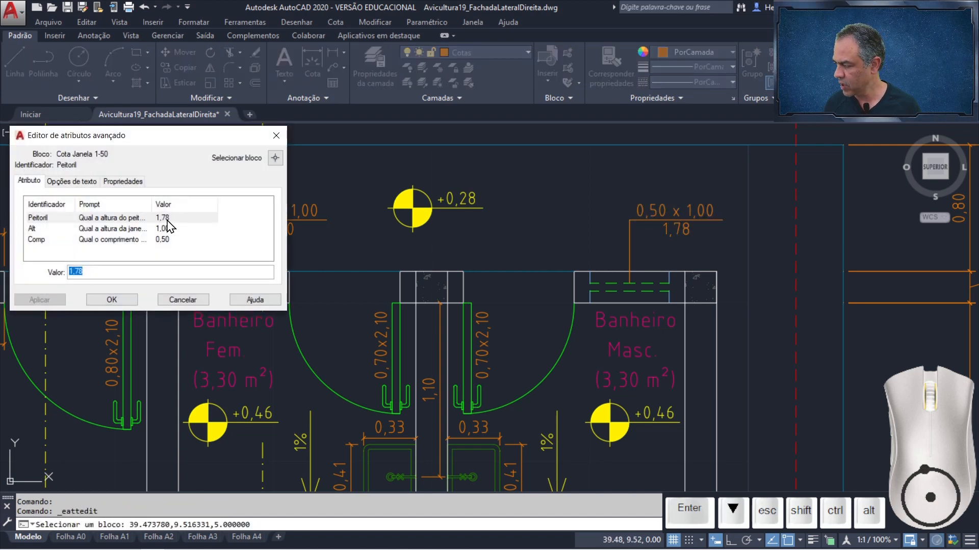
{"action": "left_click", "coordinate": [128, 272]}
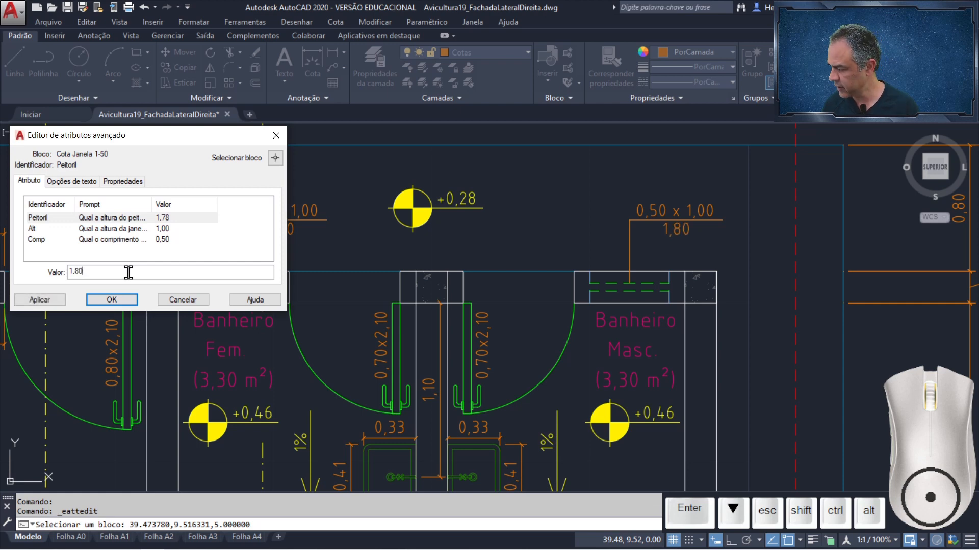
{"action": "left_click", "coordinate": [123, 299]}
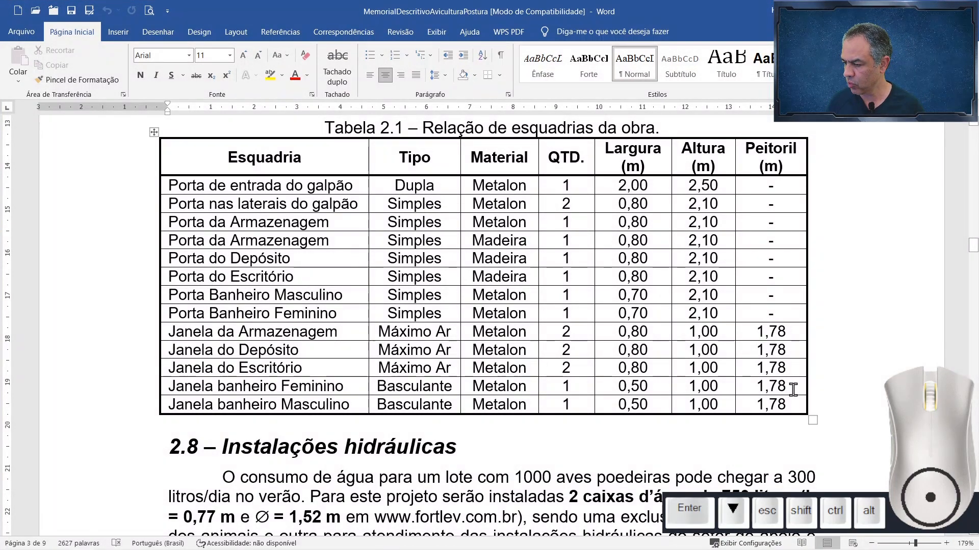
In Word, add 1,80 in red to the Peitoril cell of Janela banheiro Feminino in Tabela 2.1 and strike through 1,78
{"action": "left_click", "coordinate": [793, 390]}
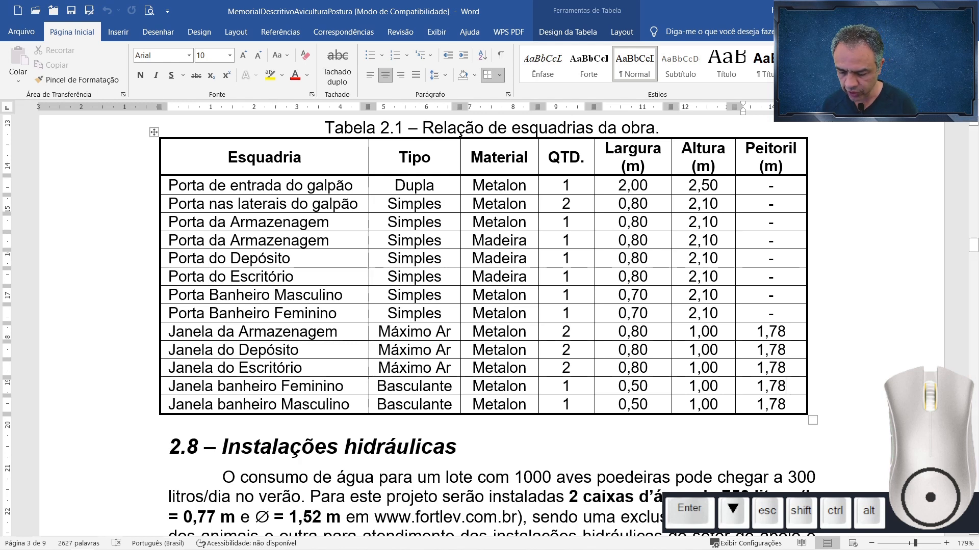
{"action": "type", "text": "1,"}
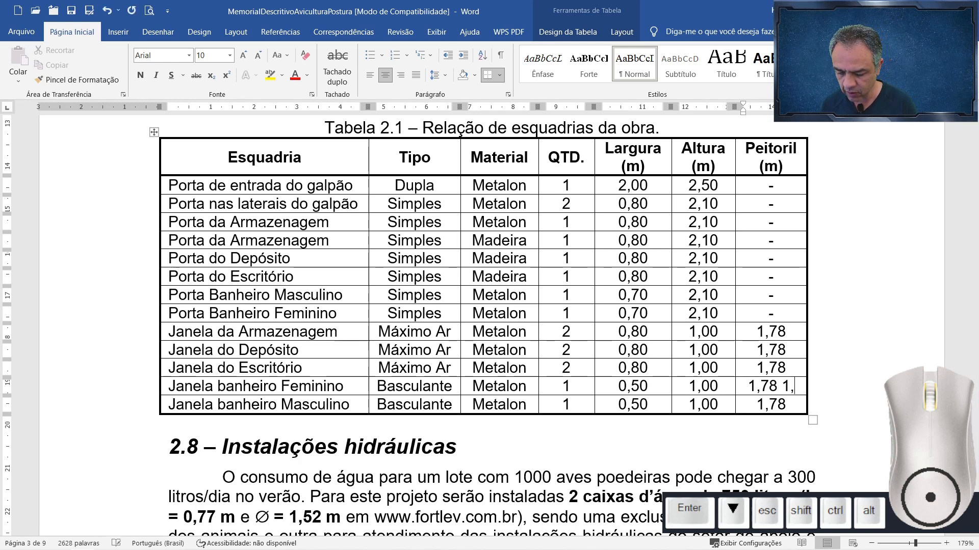
{"action": "type", "text": "80"}
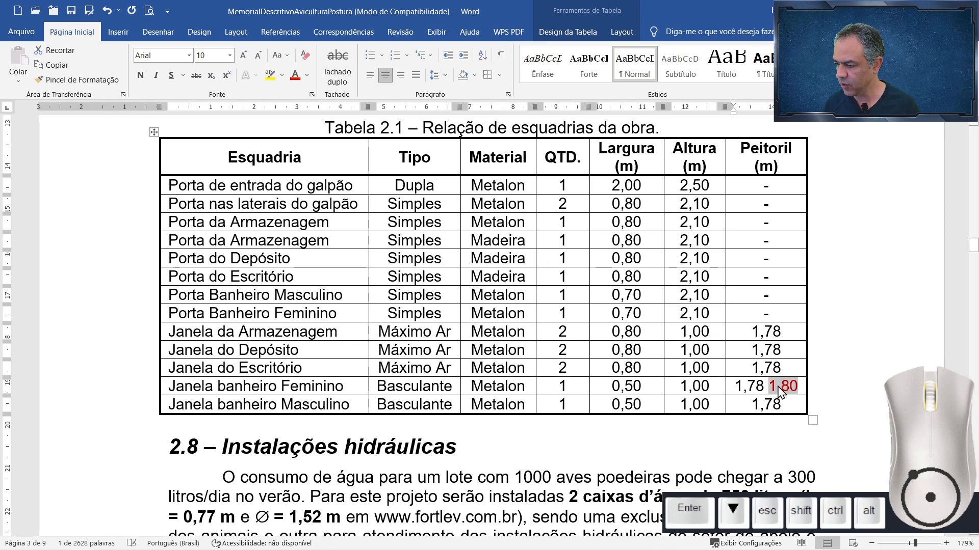
{"action": "left_click_drag", "start_coordinate": [769, 386], "coordinate": [737, 380]}
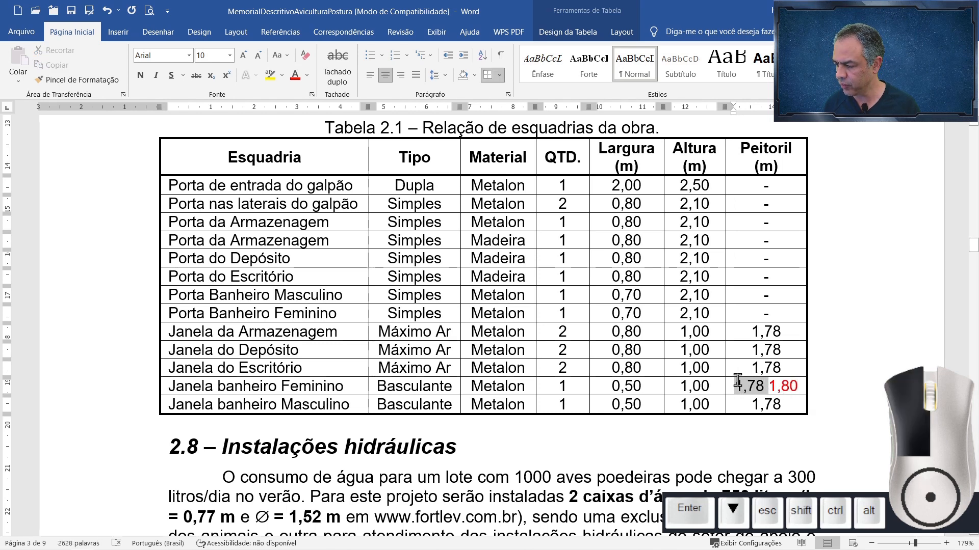
{"action": "left_click", "coordinate": [337, 65]}
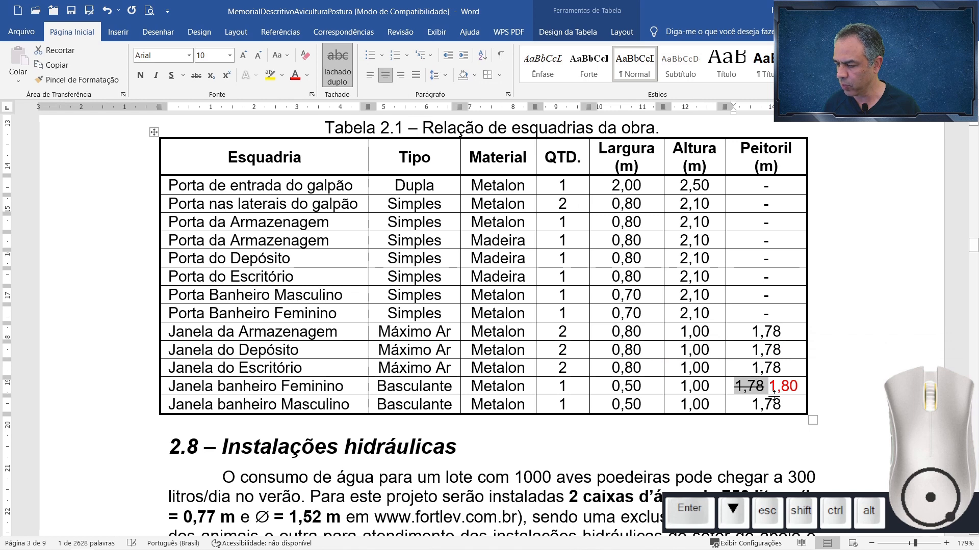
Replace the Peitoril value of Janela banheiro Masculino with a copy of the struck-through 1,78 and red 1,80 from the Feminino row
{"action": "double_click", "coordinate": [788, 408]}
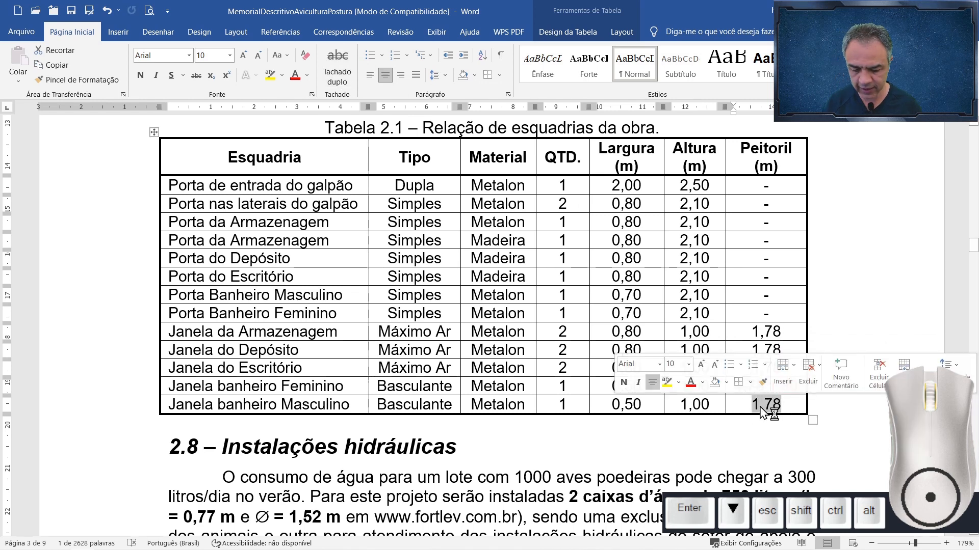
{"action": "key", "text": "Delete"}
{"action": "left_click_drag", "start_coordinate": [804, 387], "coordinate": [739, 386]}
{"action": "key", "text": "ctrl+c"}
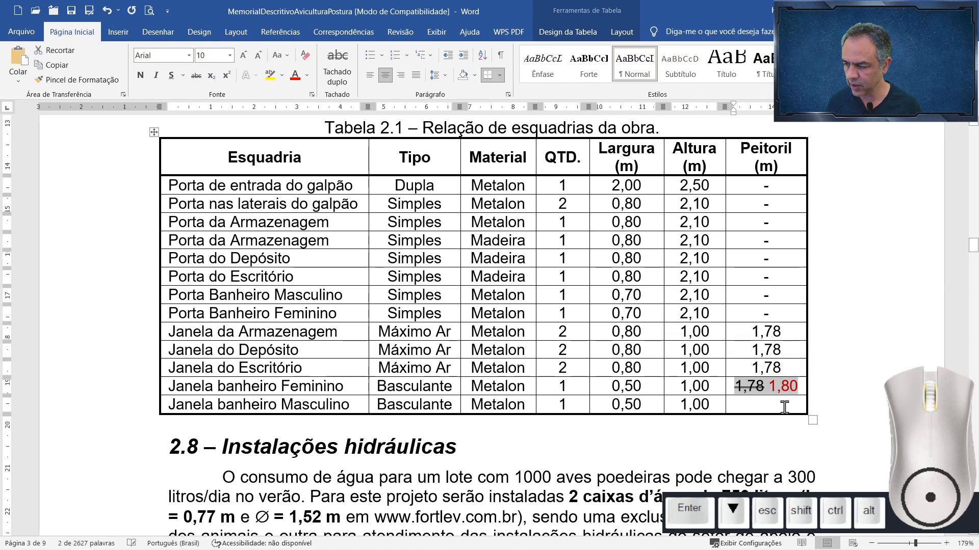
{"action": "left_click", "coordinate": [788, 408]}
{"action": "key", "text": "ctrl+v"}
Close the MemorialDescritivoAviculturaPostura document, saving its changes
{"action": "left_click", "coordinate": [458, 447]}
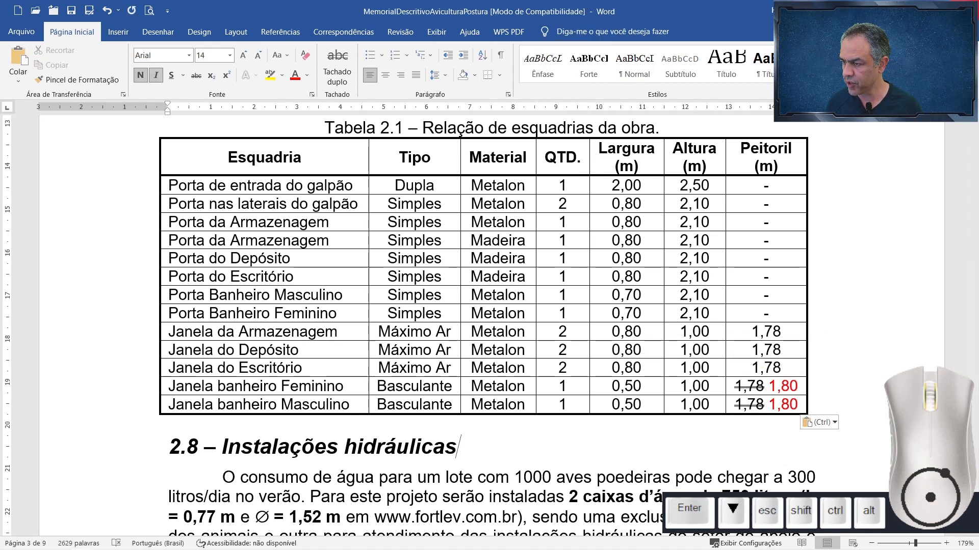
{"action": "key", "text": "alt+F4"}
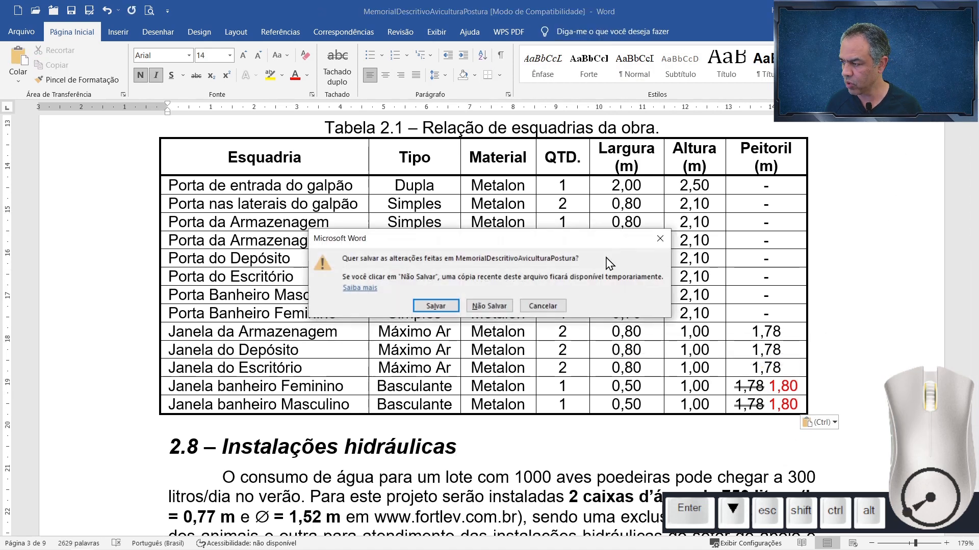
{"action": "left_click", "coordinate": [437, 307]}
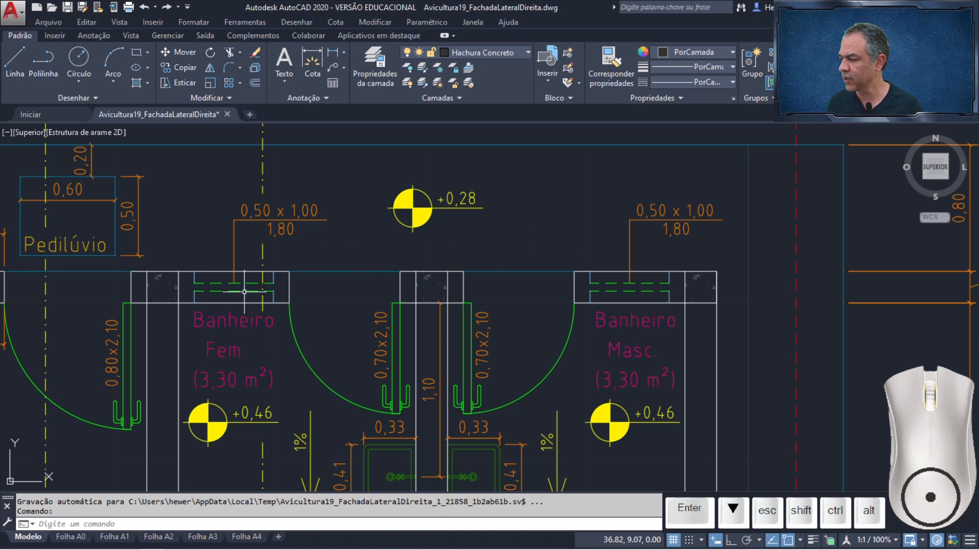
On layer Alvenaria em vista, draw vertical construction lines through both side edges of the Banheiro Fem window in the plan
{"action": "left_click", "coordinate": [526, 55]}
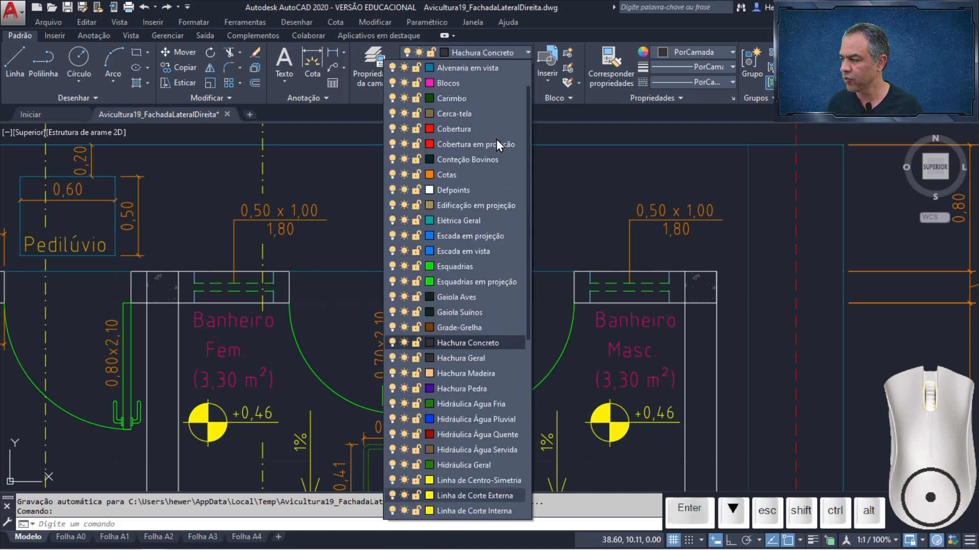
{"action": "left_click", "coordinate": [494, 110]}
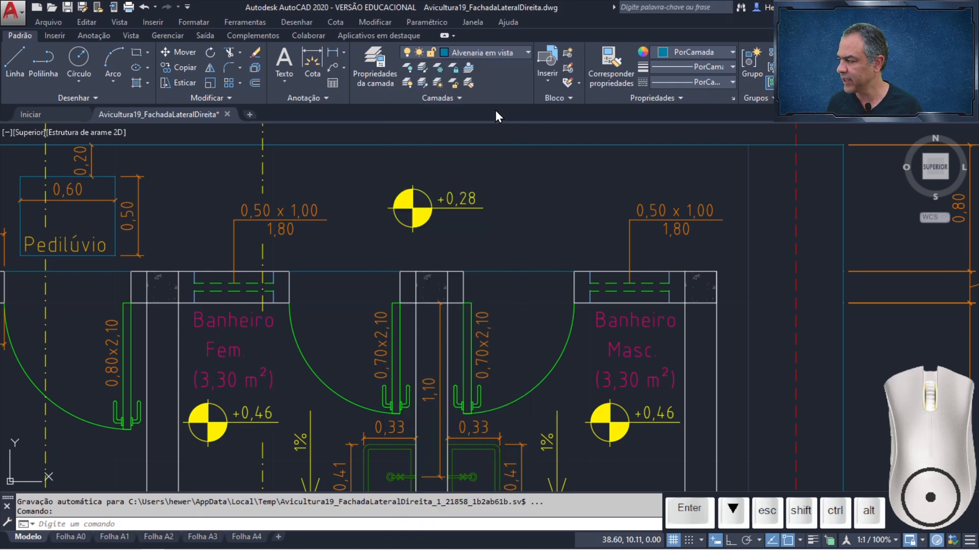
{"action": "left_click", "coordinate": [93, 99]}
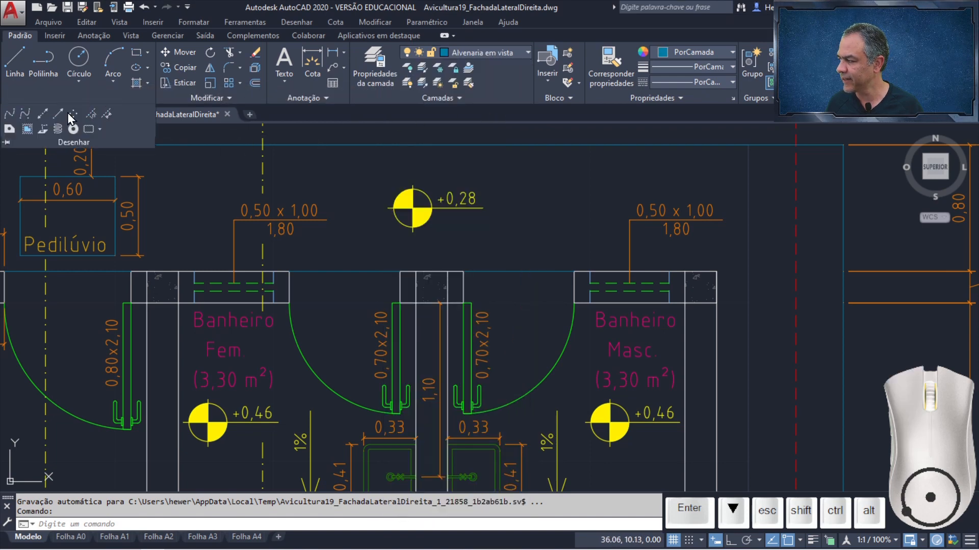
{"action": "left_click", "coordinate": [42, 113]}
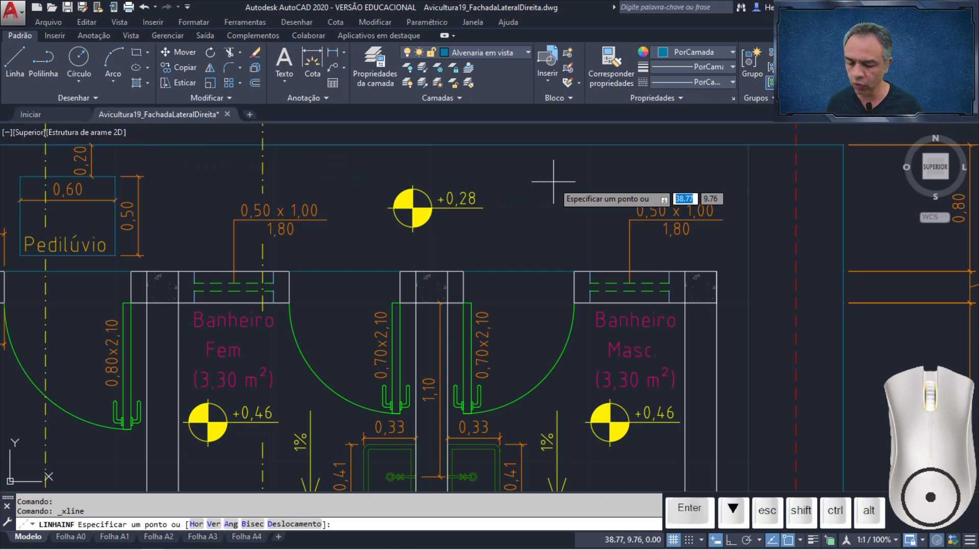
{"action": "key", "text": "Down"}
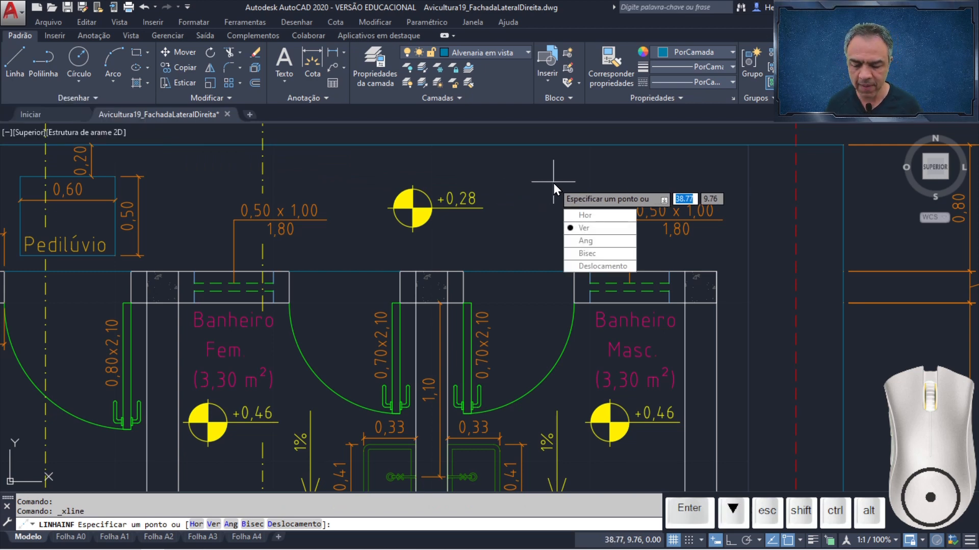
{"action": "key", "text": "Return"}
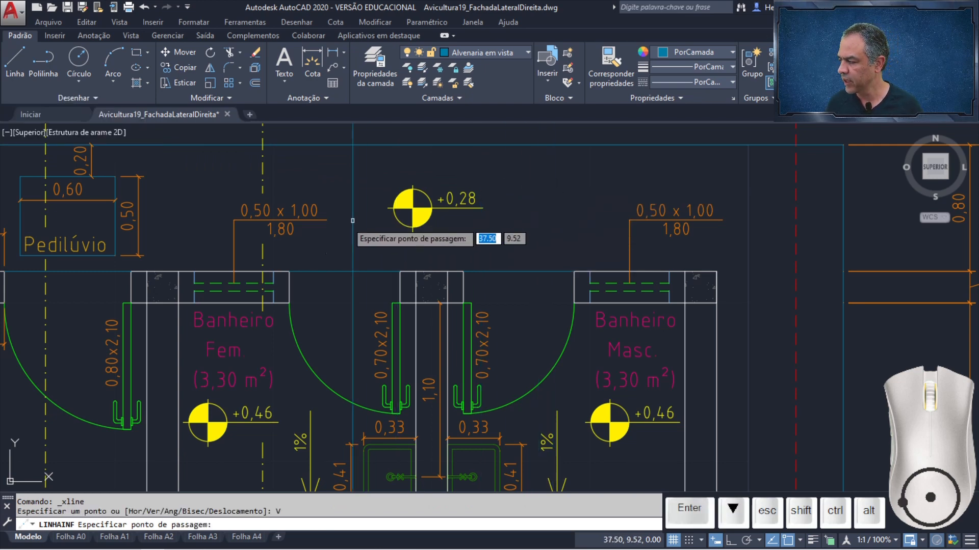
{"action": "left_click", "coordinate": [195, 271]}
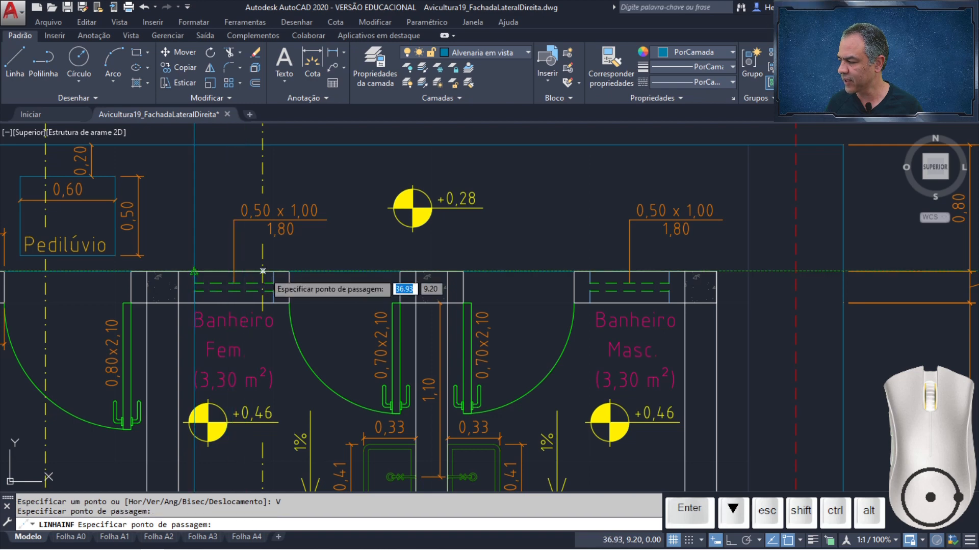
{"action": "left_click", "coordinate": [273, 272]}
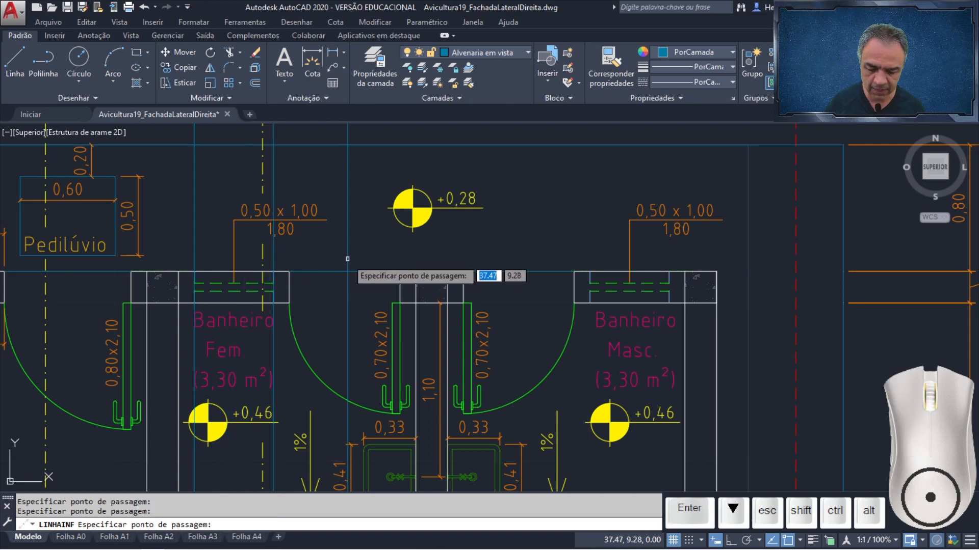
{"action": "key", "text": "Return"}
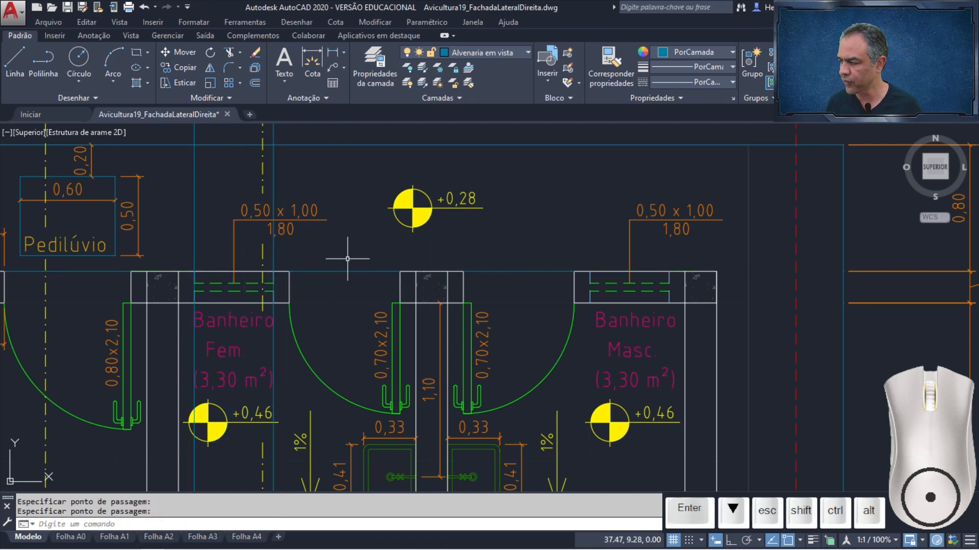
In Corte DD, stretch the bathroom sill dimension down to the +0,28 outer floor to measure the sill height, and undo the stretch
{"action": "scroll", "coordinate": [348, 259], "scroll_direction": "down", "scroll_amount": 6}
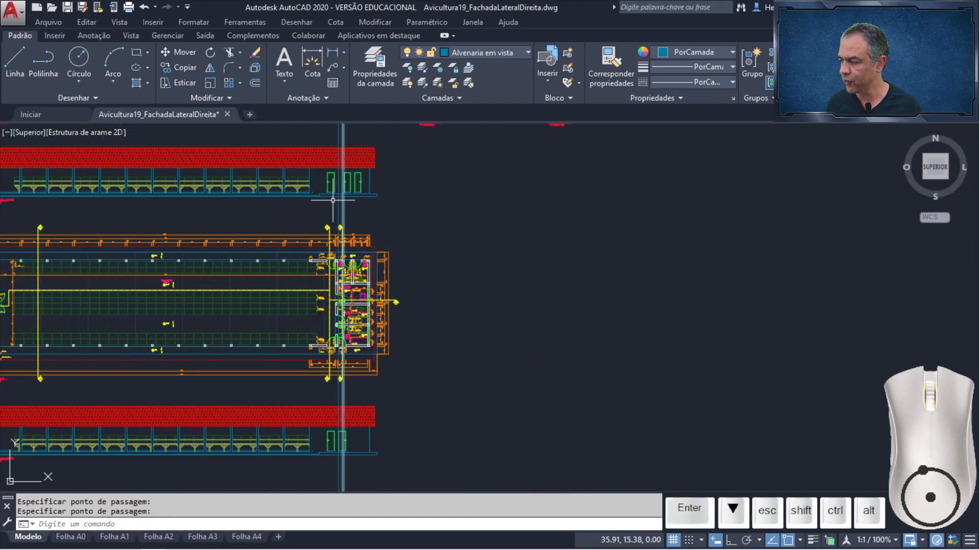
{"action": "scroll", "coordinate": [333, 201], "scroll_direction": "up", "scroll_amount": 8}
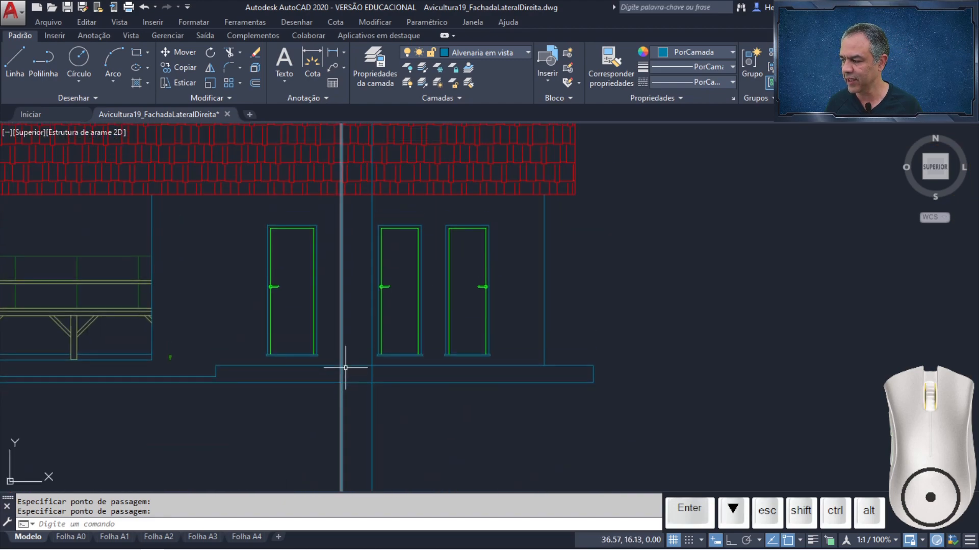
{"action": "scroll", "coordinate": [712, 285], "scroll_direction": "down", "scroll_amount": 3}
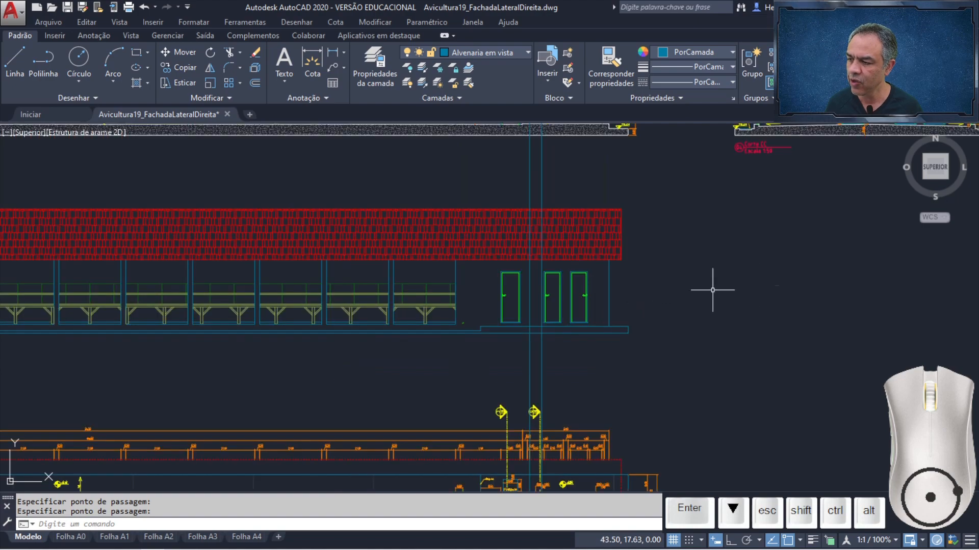
{"action": "middle_click_drag", "start_coordinate": [828, 265], "coordinate": [602, 366]}
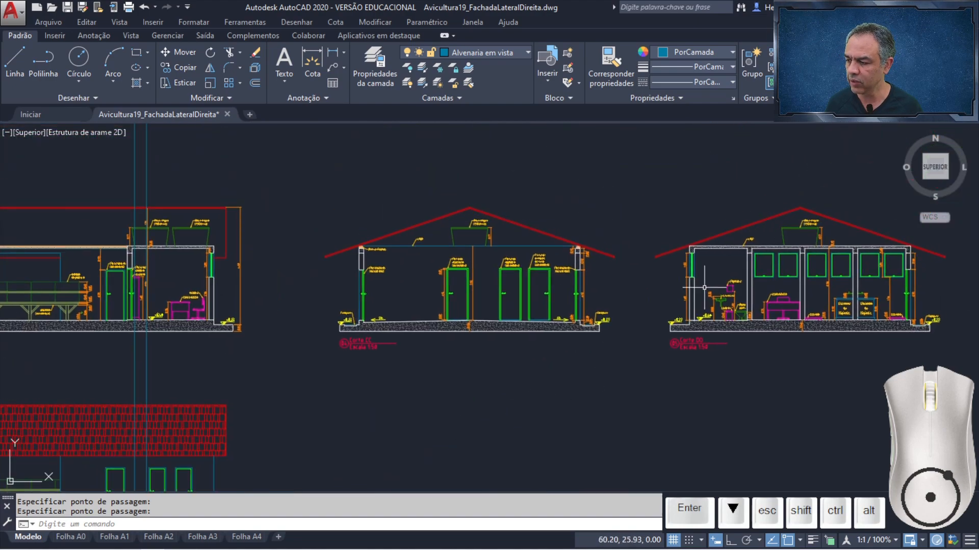
{"action": "scroll", "coordinate": [704, 288], "scroll_direction": "up", "scroll_amount": 3}
{"action": "mouse_move", "coordinate": [705, 283]}
{"action": "middle_mouse_down"}
{"action": "mouse_move", "coordinate": [552, 300]}
{"action": "mouse_move", "coordinate": [505, 289]}
{"action": "mouse_move", "coordinate": [503, 208]}
{"action": "middle_mouse_up"}
{"action": "scroll", "coordinate": [505, 289], "scroll_direction": "up", "scroll_amount": 2}
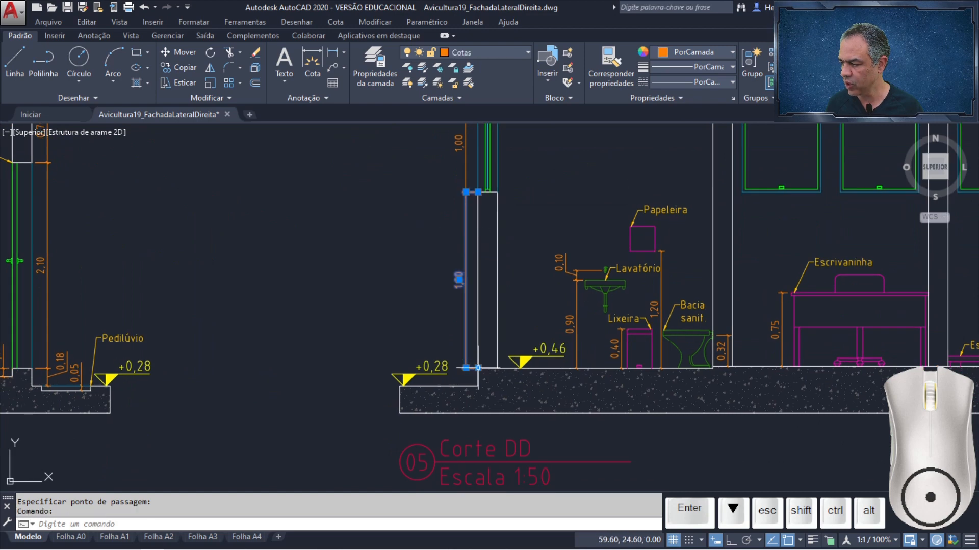
{"action": "left_click", "coordinate": [478, 368]}
{"action": "left_click", "coordinate": [479, 386]}
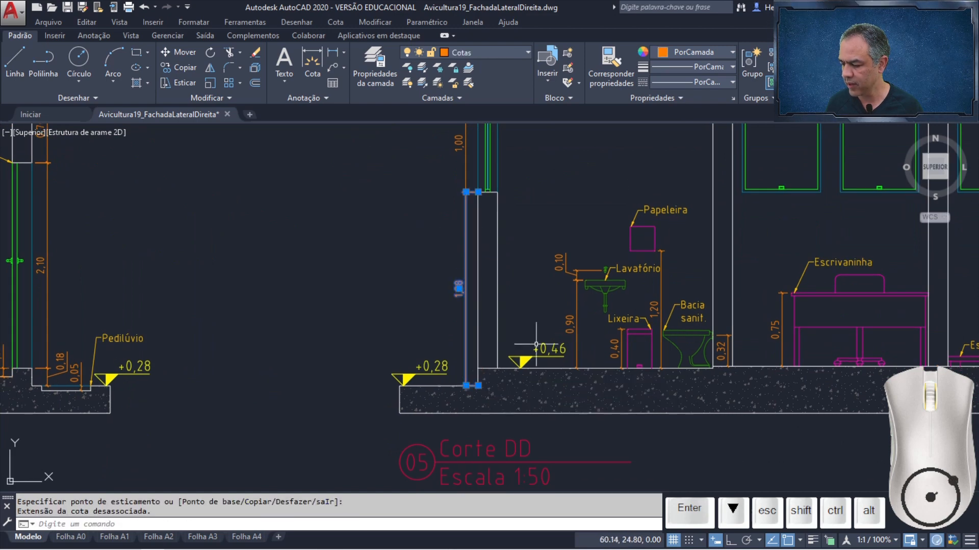
{"action": "key", "text": "Escape"}
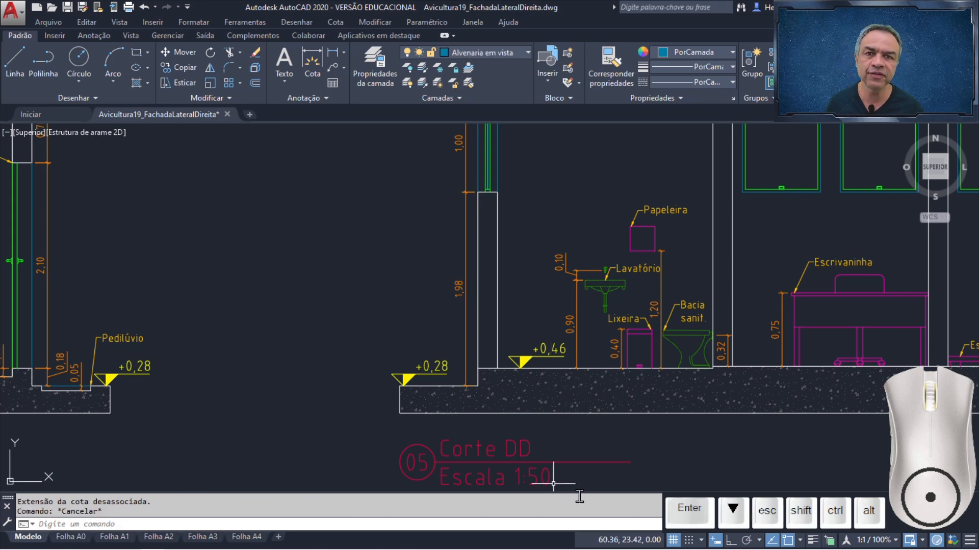
{"action": "key", "text": "ctrl"}
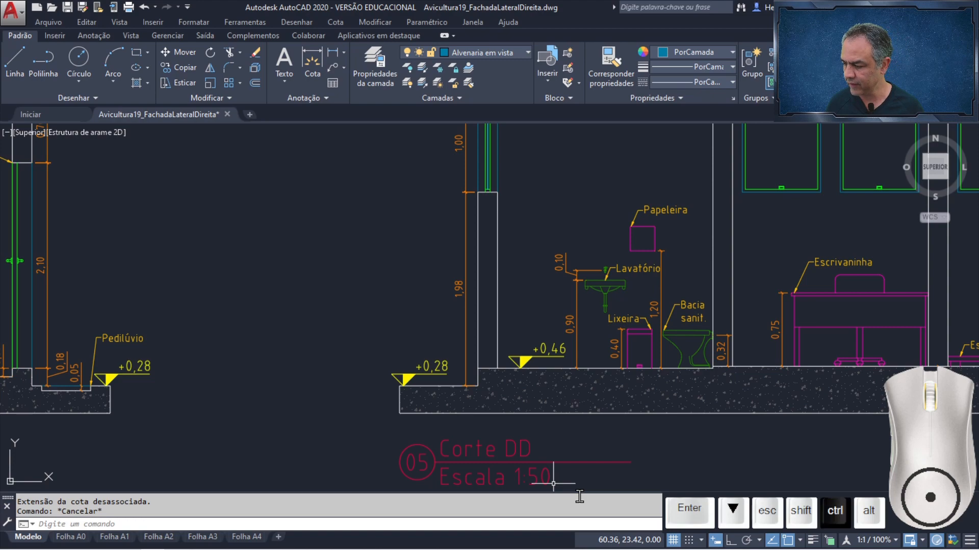
{"action": "key", "text": "ctrl+z"}
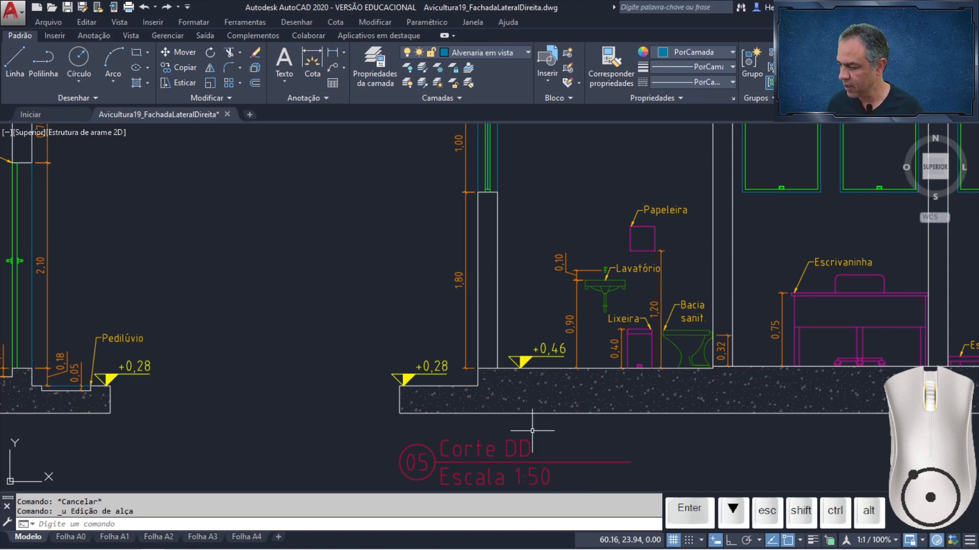
In the façade above the plan, offset the top line of the raised floor base 1.98 upward as the bathroom window's sill line
{"action": "scroll", "coordinate": [532, 431], "scroll_direction": "down", "scroll_amount": 5}
{"action": "scroll", "coordinate": [389, 356], "scroll_direction": "up", "scroll_amount": 5}
{"action": "middle_click_drag", "start_coordinate": [389, 356], "coordinate": [426, 346]}
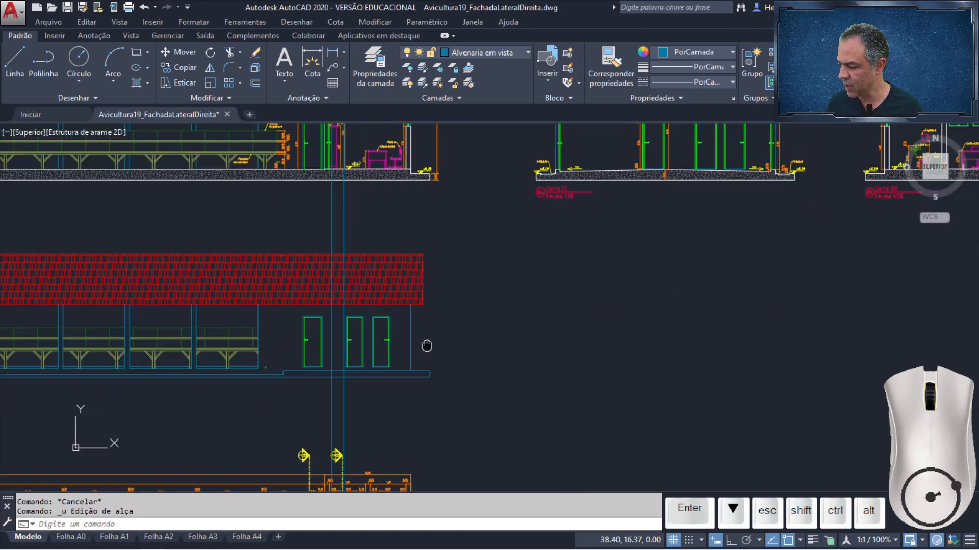
{"action": "scroll", "coordinate": [428, 336], "scroll_direction": "up", "scroll_amount": 4}
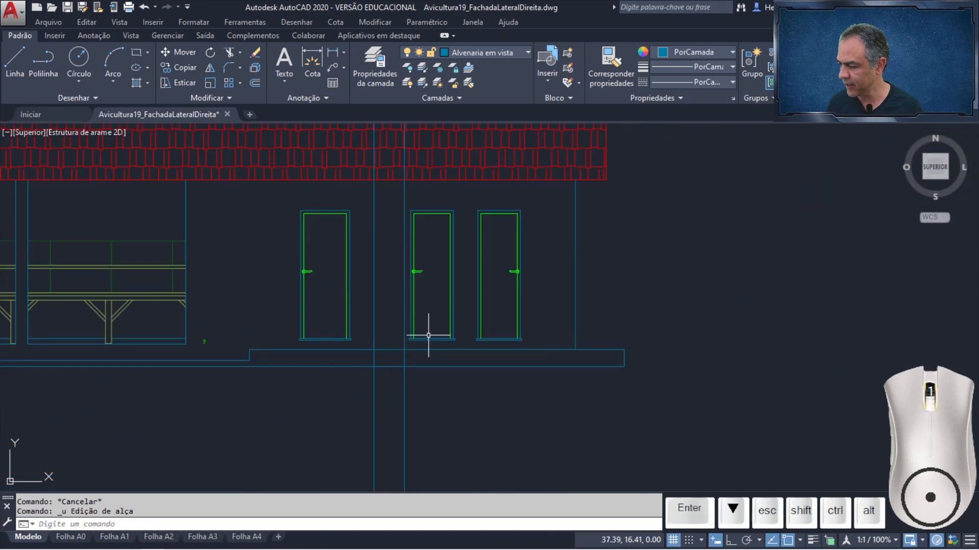
{"action": "left_click", "coordinate": [255, 83]}
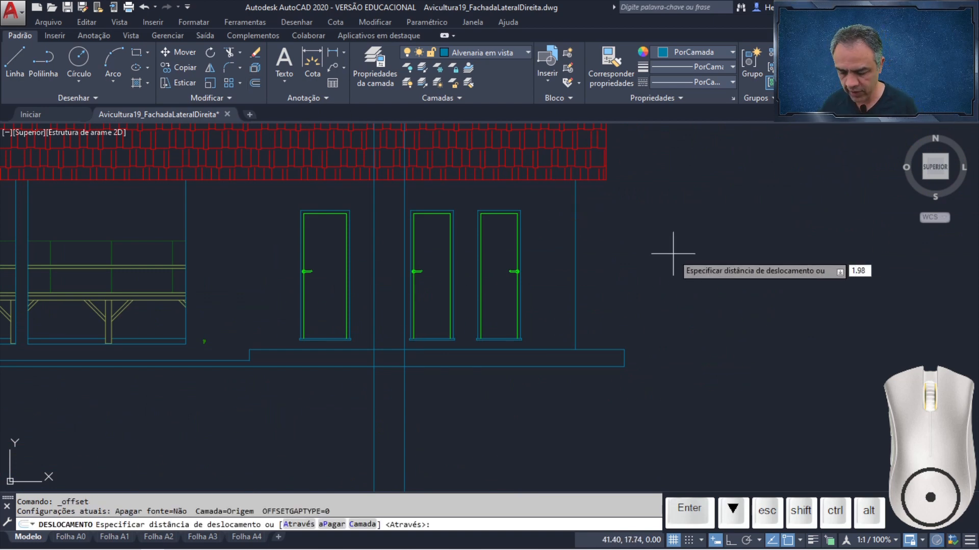
{"action": "key", "text": "Return"}
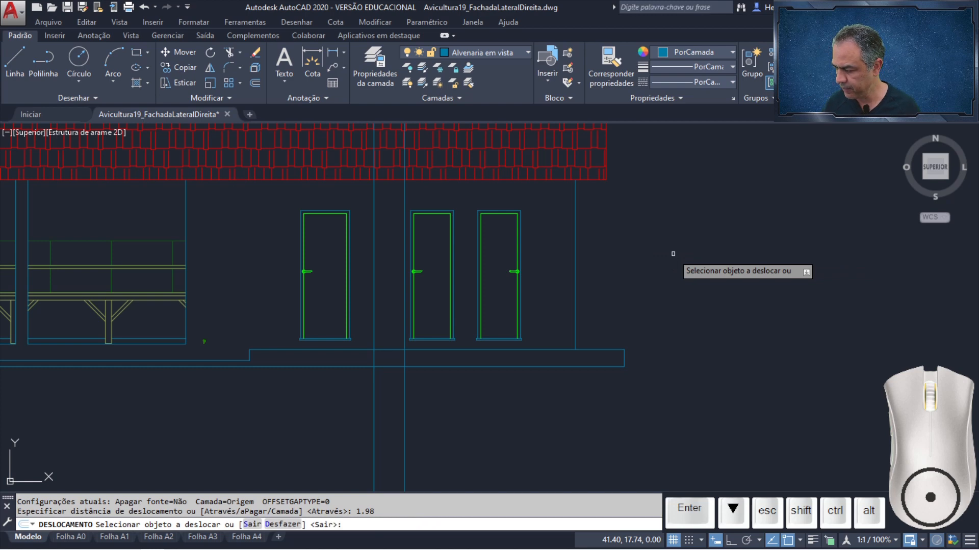
{"action": "left_click", "coordinate": [544, 350]}
{"action": "left_click", "coordinate": [542, 263]}
{"action": "key", "text": "Return"}
{"action": "key", "text": "Return"}
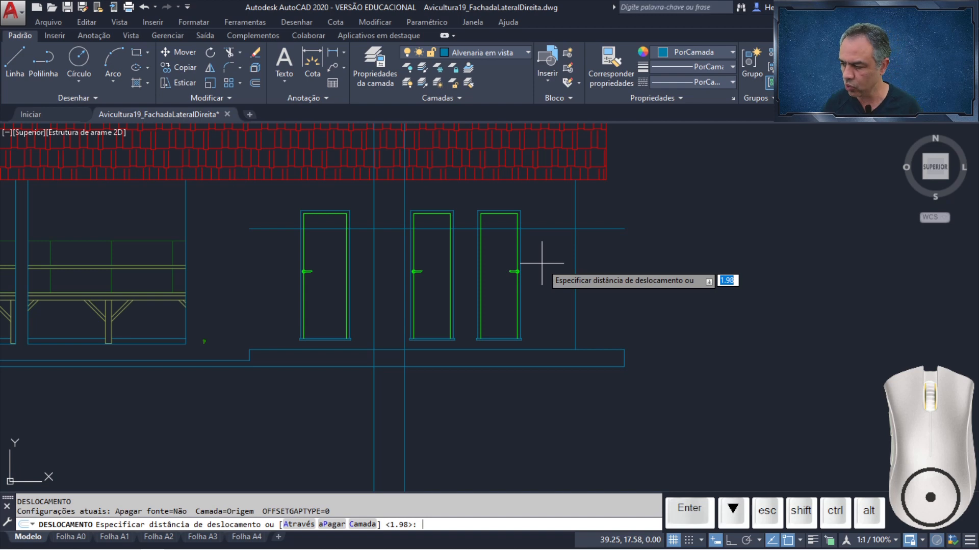
{"action": "type", "text": "1"}
{"action": "key", "text": "Return"}
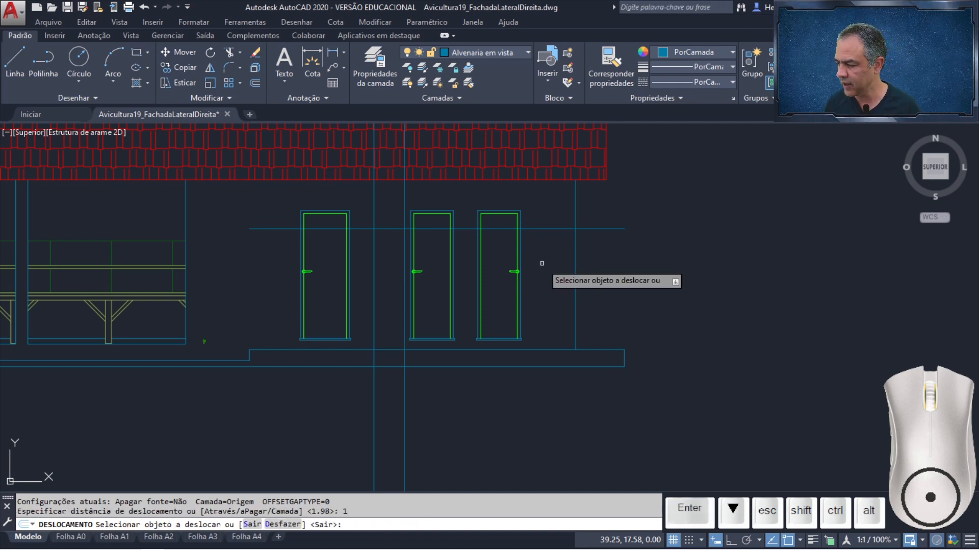
{"action": "left_click", "coordinate": [560, 228]}
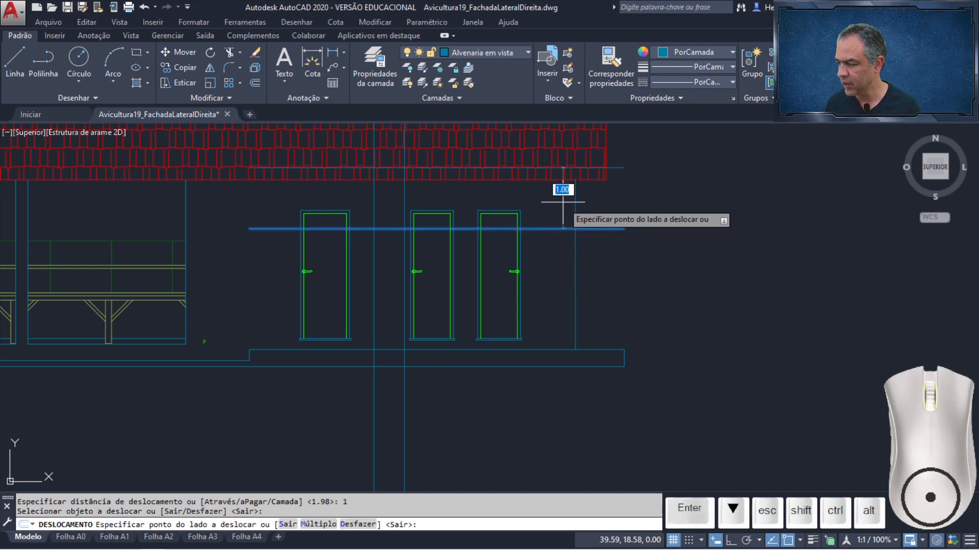
{"action": "middle_click_drag", "start_coordinate": [670, 181], "coordinate": [646, 276]}
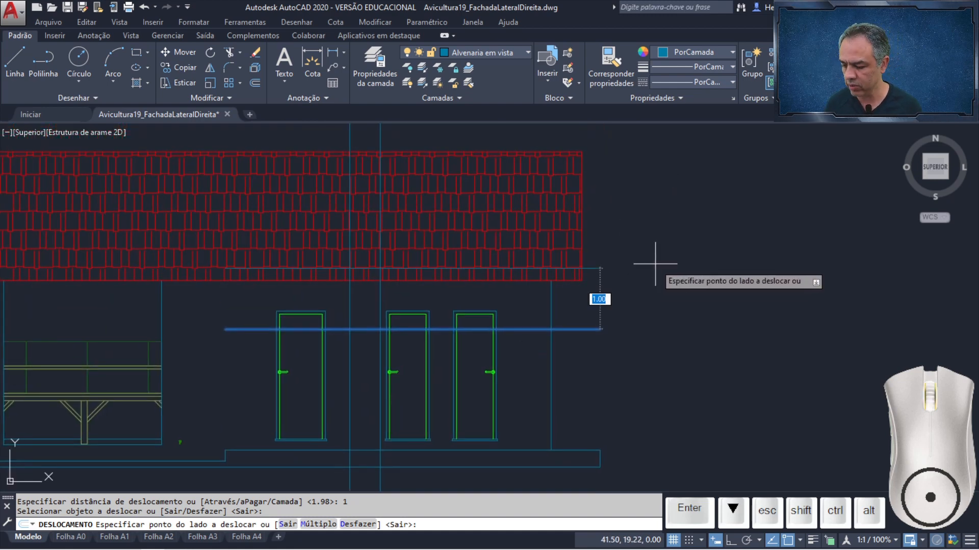
{"action": "key", "text": "Escape"}
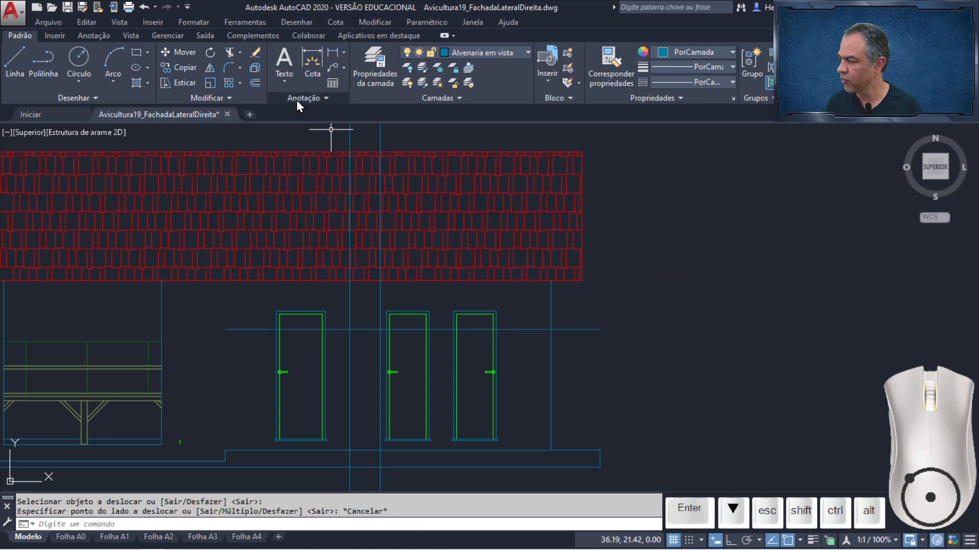
Trim the sill line to the segment between the two vertical construction lines, with these three lines and the roof's lower edge as cutting edges
{"action": "left_click", "coordinate": [232, 57]}
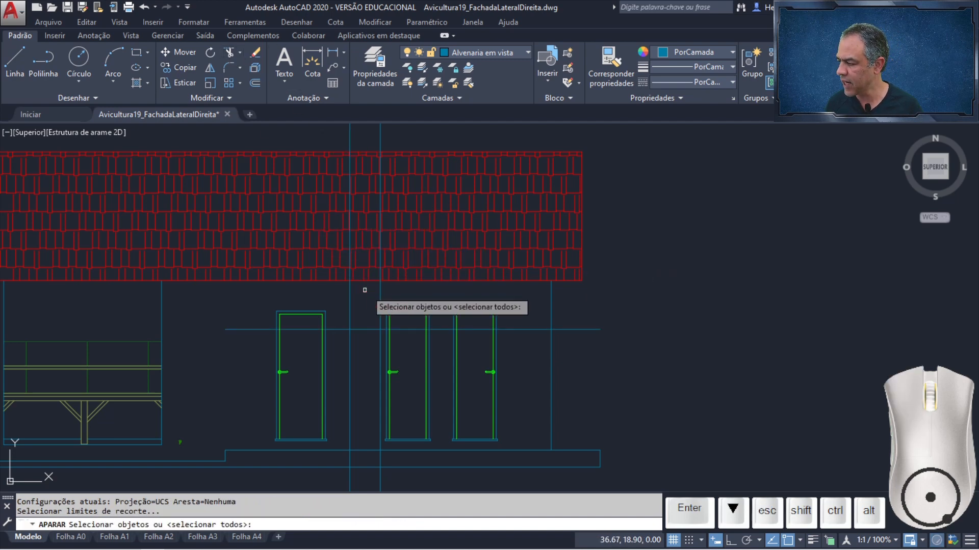
{"action": "scroll", "coordinate": [387, 303], "scroll_direction": "up", "scroll_amount": 4}
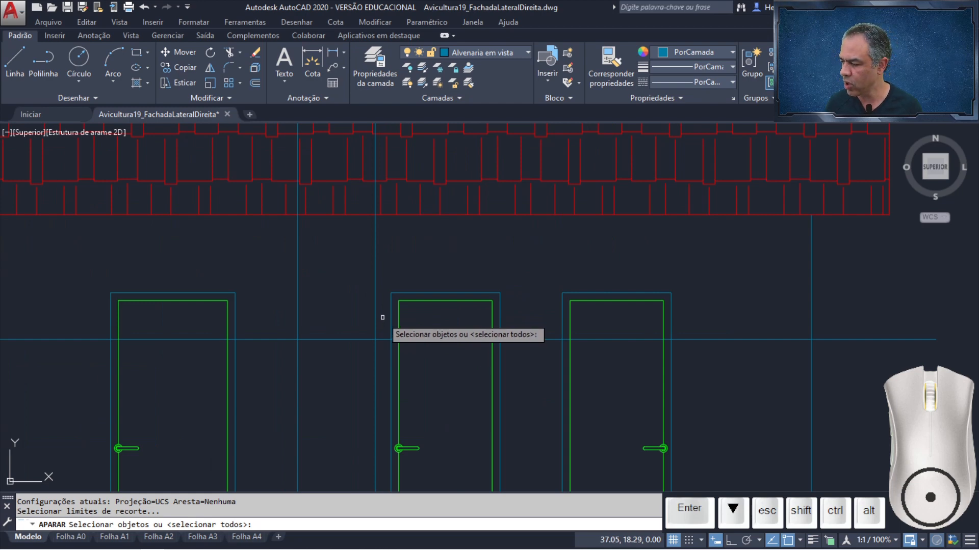
{"action": "left_click", "coordinate": [382, 318]}
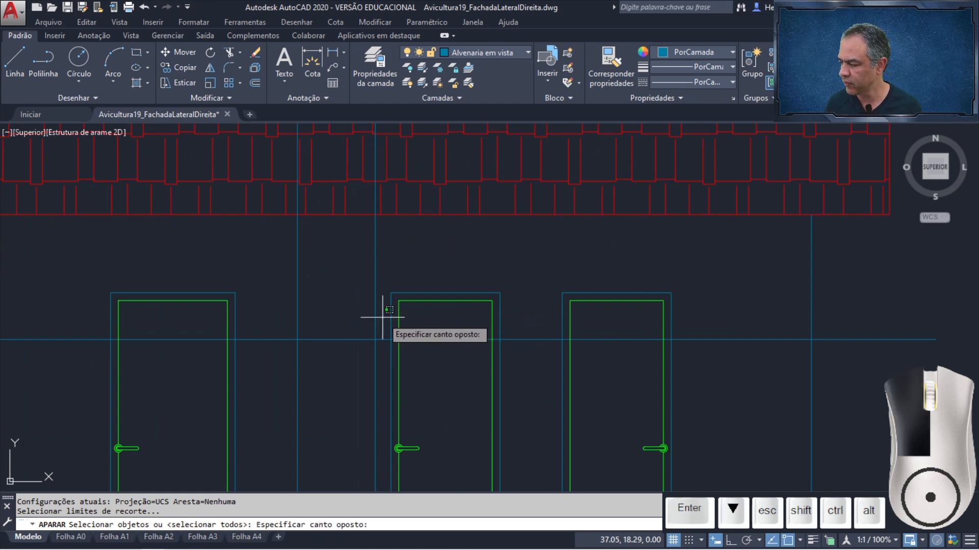
{"action": "left_click", "coordinate": [280, 390]}
{"action": "left_click", "coordinate": [352, 214]}
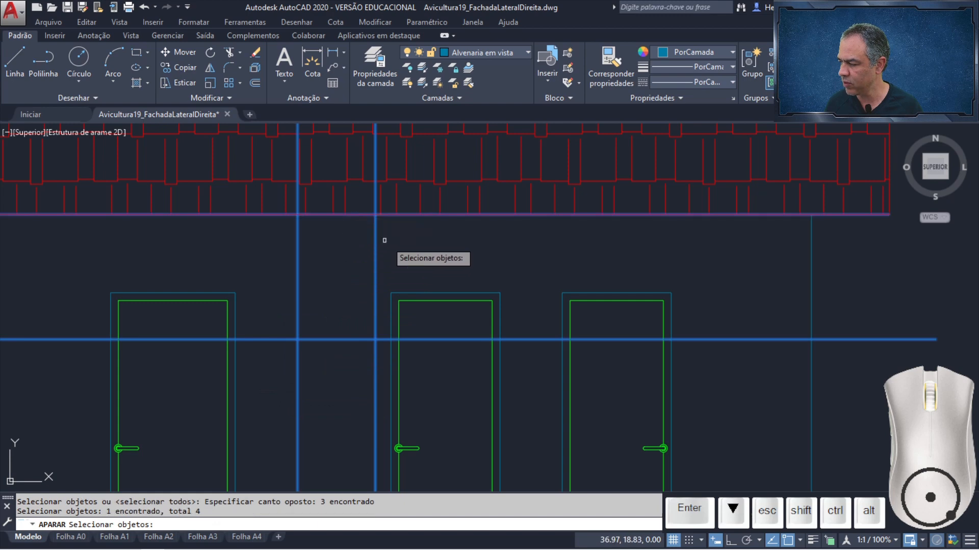
{"action": "key", "text": "Return"}
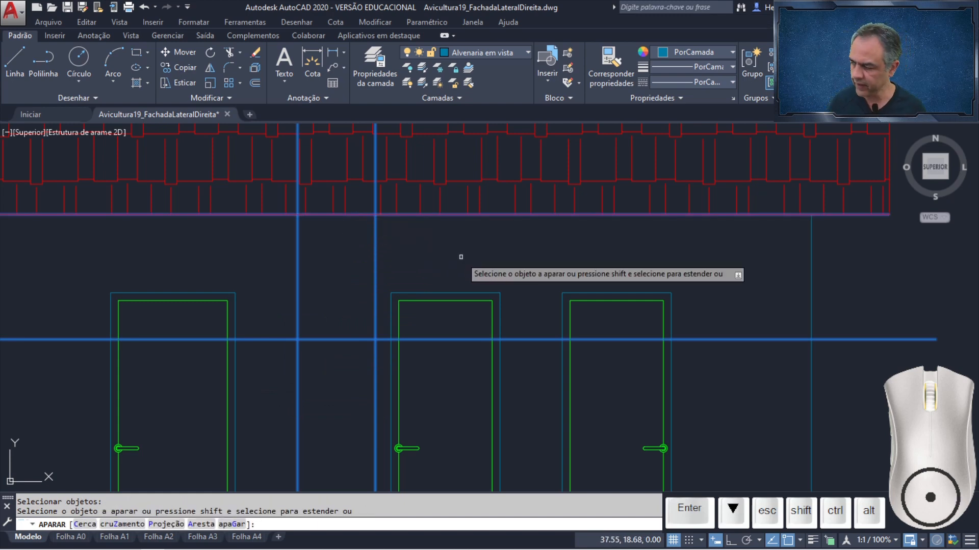
{"action": "scroll", "coordinate": [464, 259], "scroll_direction": "down", "scroll_amount": 4}
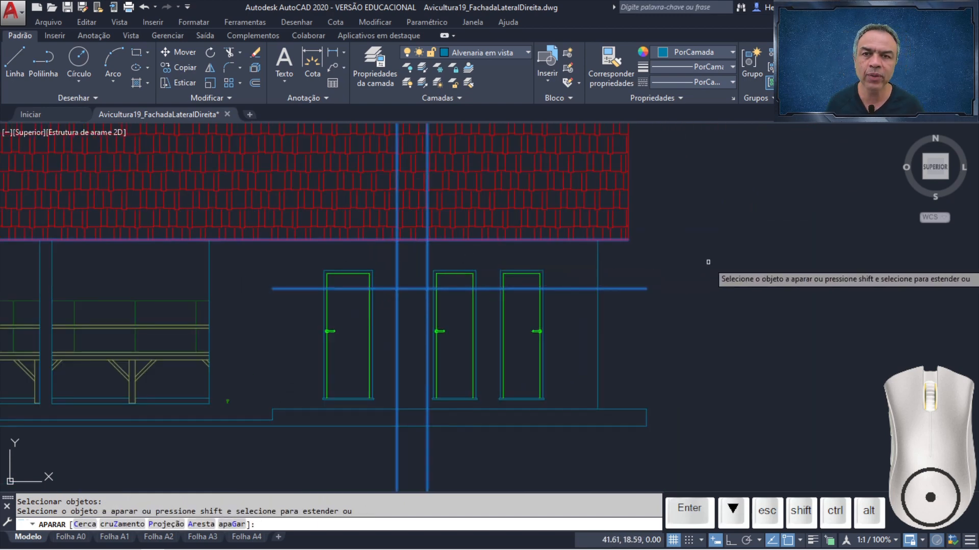
{"action": "left_click", "coordinate": [676, 261]}
{"action": "left_click", "coordinate": [469, 308]}
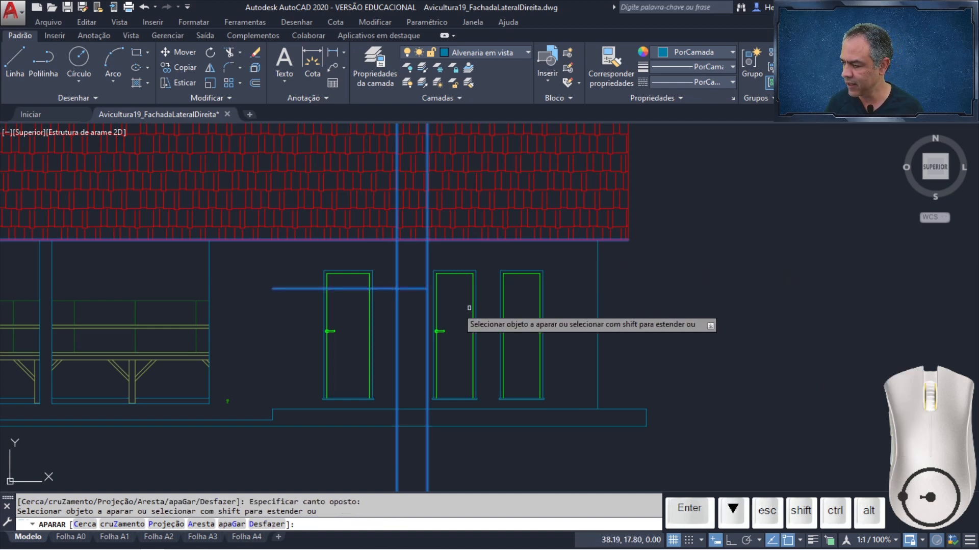
{"action": "left_click", "coordinate": [390, 281]}
{"action": "left_click", "coordinate": [378, 302]}
Trim both vertical construction lines below the window's sill line and above the roof's lower edge
{"action": "left_click", "coordinate": [455, 453]}
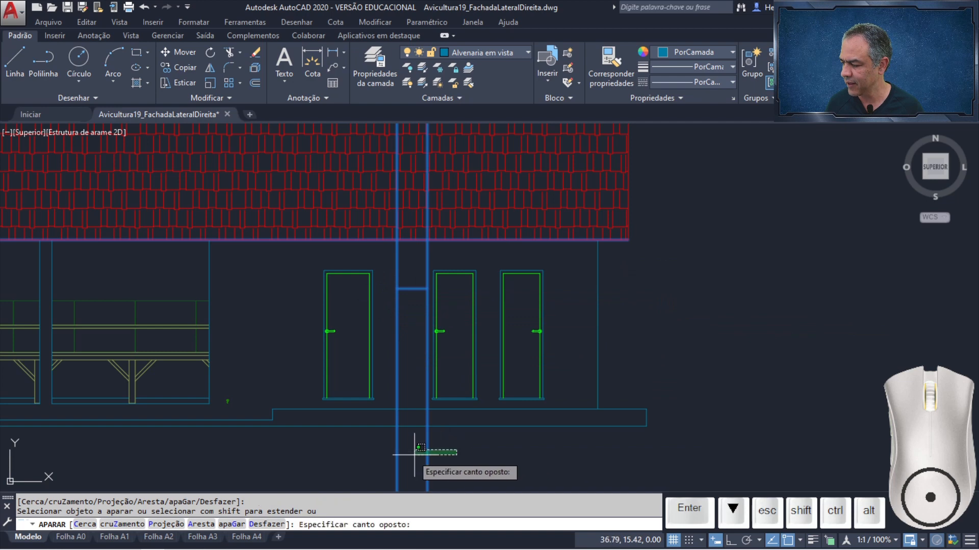
{"action": "left_click", "coordinate": [352, 454]}
{"action": "middle_click_drag", "start_coordinate": [460, 172], "coordinate": [461, 283]}
{"action": "left_click", "coordinate": [467, 184]}
{"action": "left_click", "coordinate": [348, 205]}
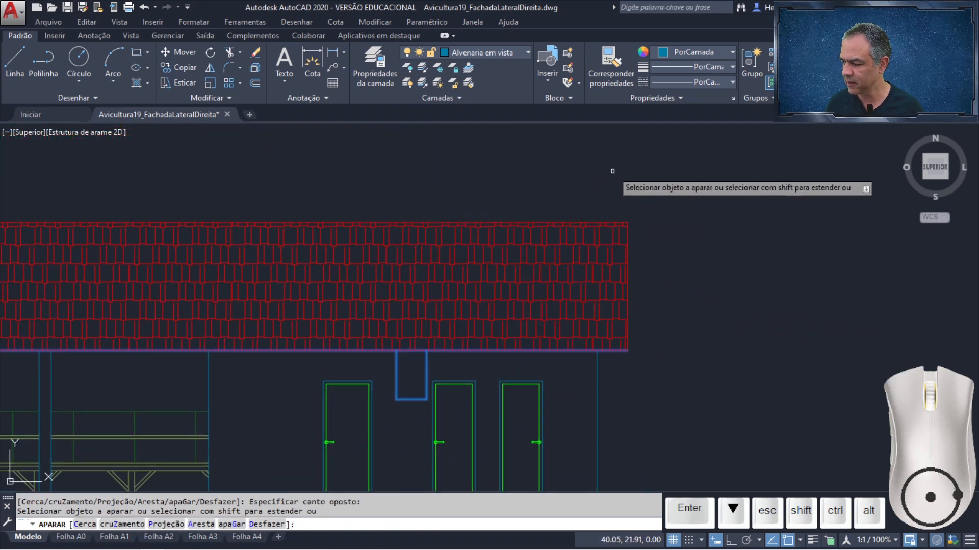
{"action": "key", "text": "Escape"}
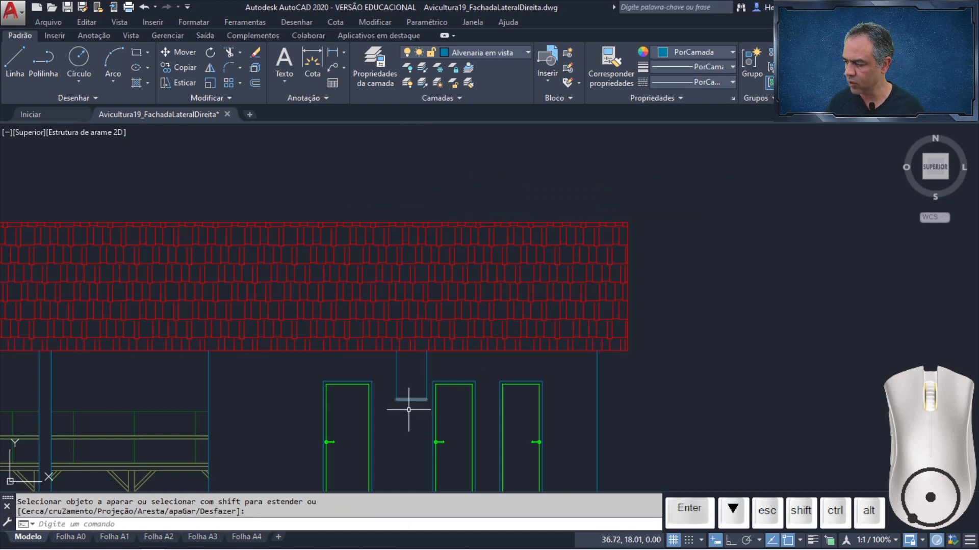
Offset the bathroom window's two side lines and its sill line 0.03 inward to form the frame
{"action": "scroll", "coordinate": [412, 388], "scroll_direction": "up", "scroll_amount": 4}
{"action": "scroll", "coordinate": [413, 388], "scroll_direction": "up", "scroll_amount": 2}
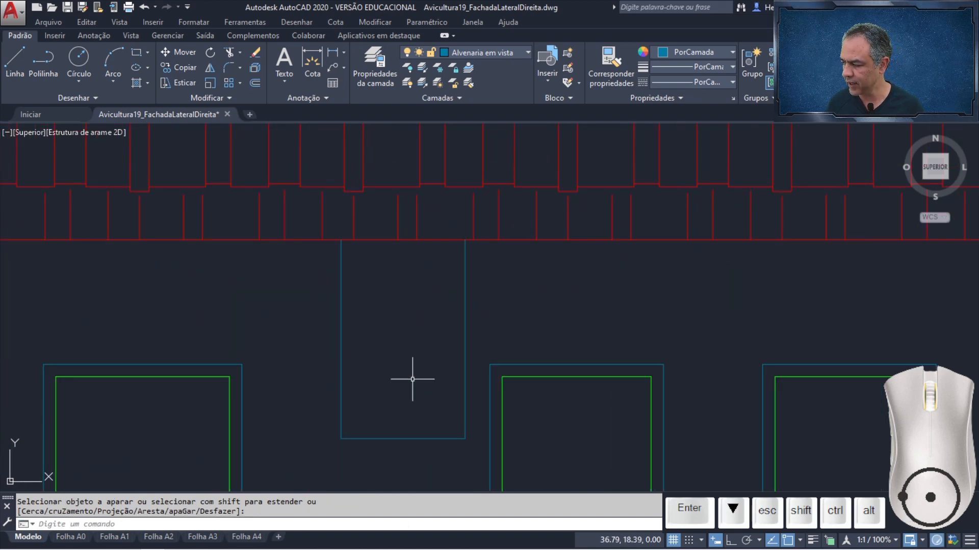
{"action": "scroll", "coordinate": [413, 379], "scroll_direction": "up", "scroll_amount": 2}
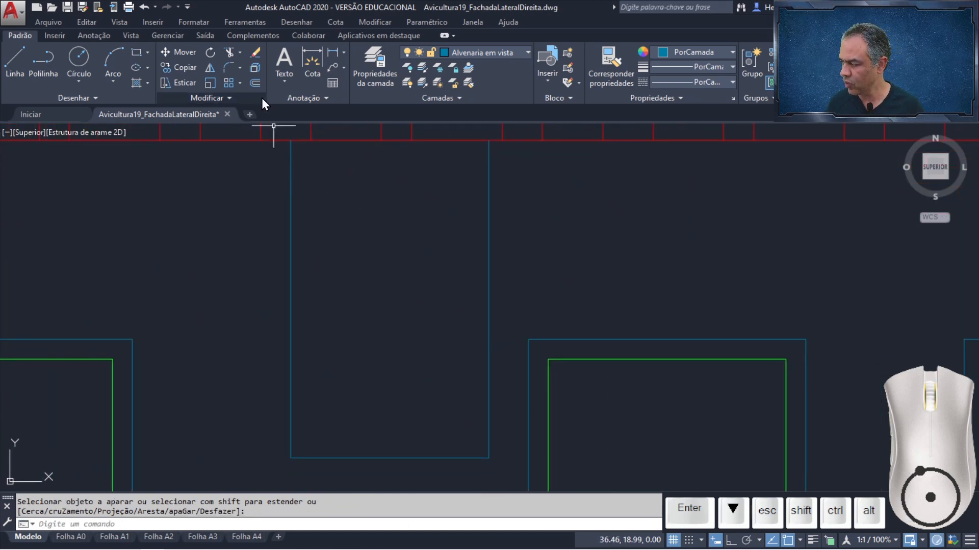
{"action": "left_click", "coordinate": [255, 84]}
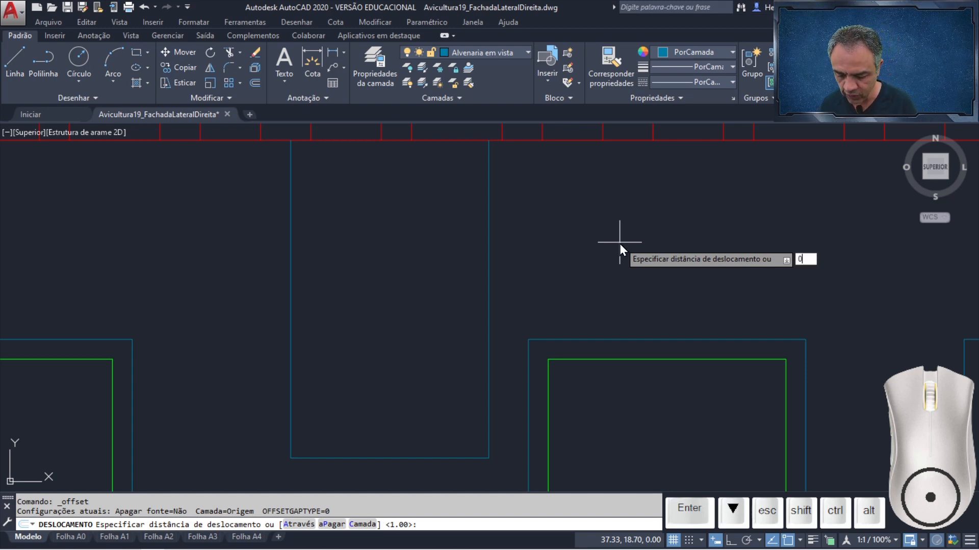
{"action": "key", "text": "Return"}
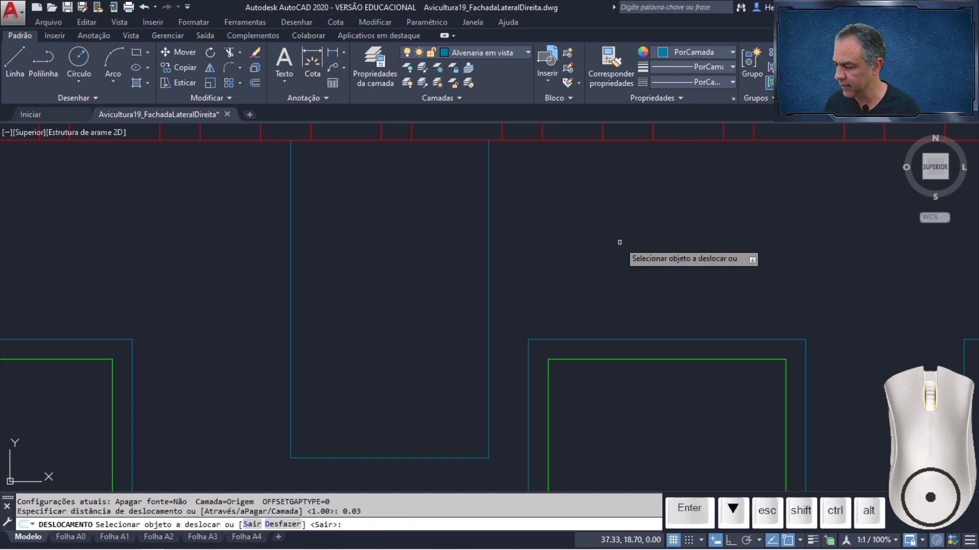
{"action": "left_click", "coordinate": [489, 224]}
{"action": "left_click", "coordinate": [444, 220]}
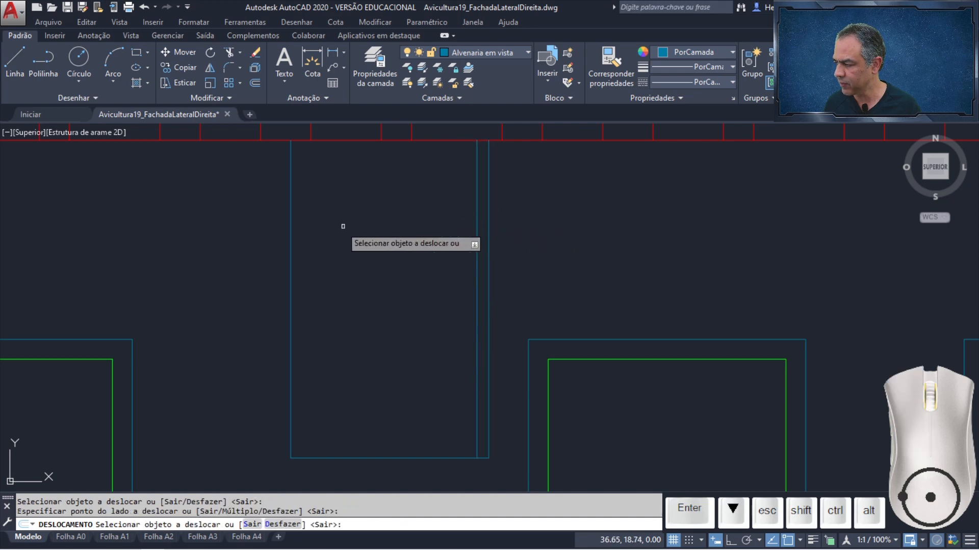
{"action": "left_click", "coordinate": [292, 226]}
{"action": "left_click", "coordinate": [300, 230]}
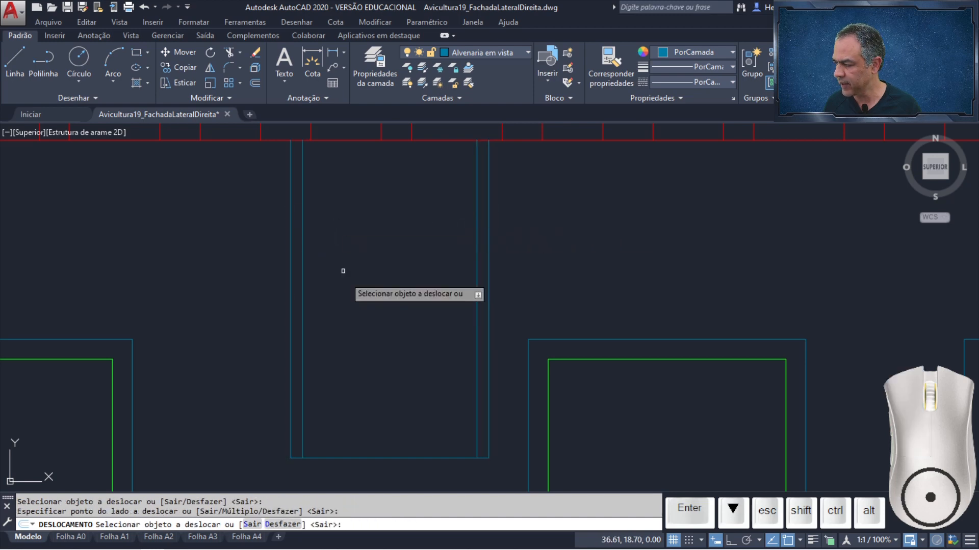
{"action": "left_click", "coordinate": [366, 458]}
{"action": "left_click", "coordinate": [360, 344]}
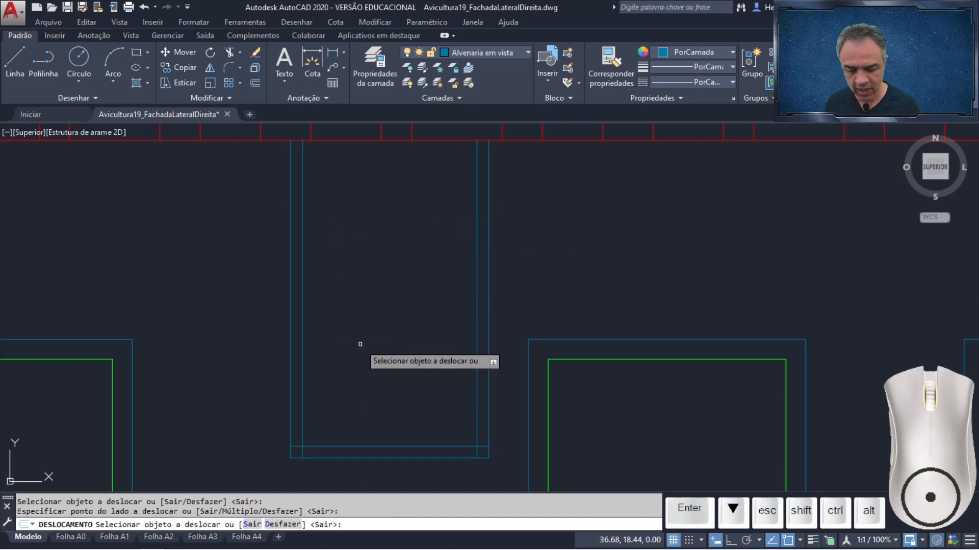
{"action": "key", "text": "Return"}
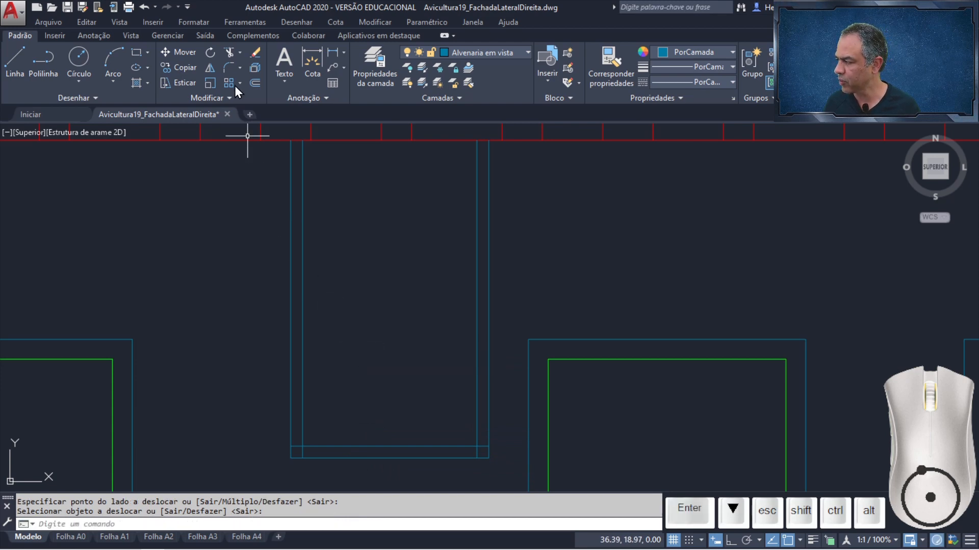
Trim the overlapping ends of the inner frame lines at both lower corners of the bathroom window
{"action": "left_click", "coordinate": [231, 52]}
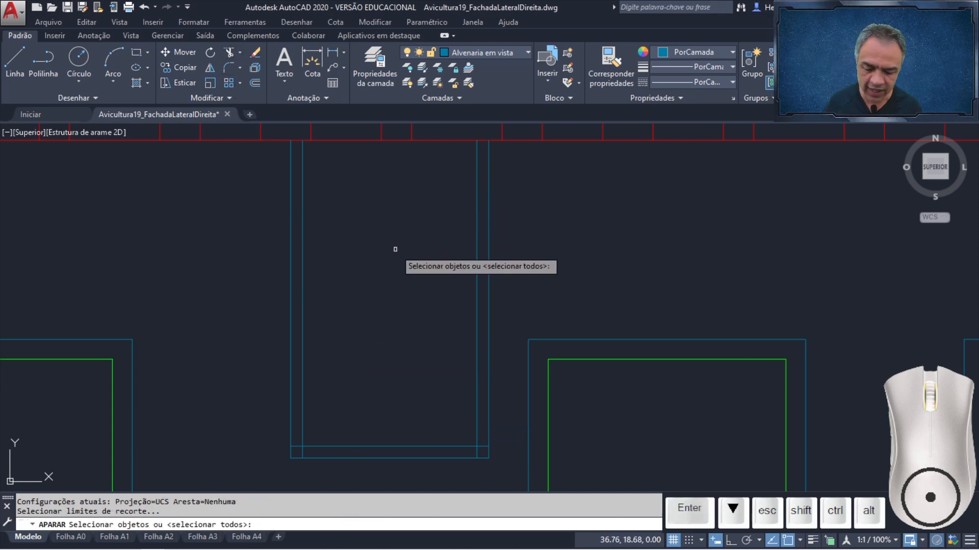
{"action": "key", "text": "Return"}
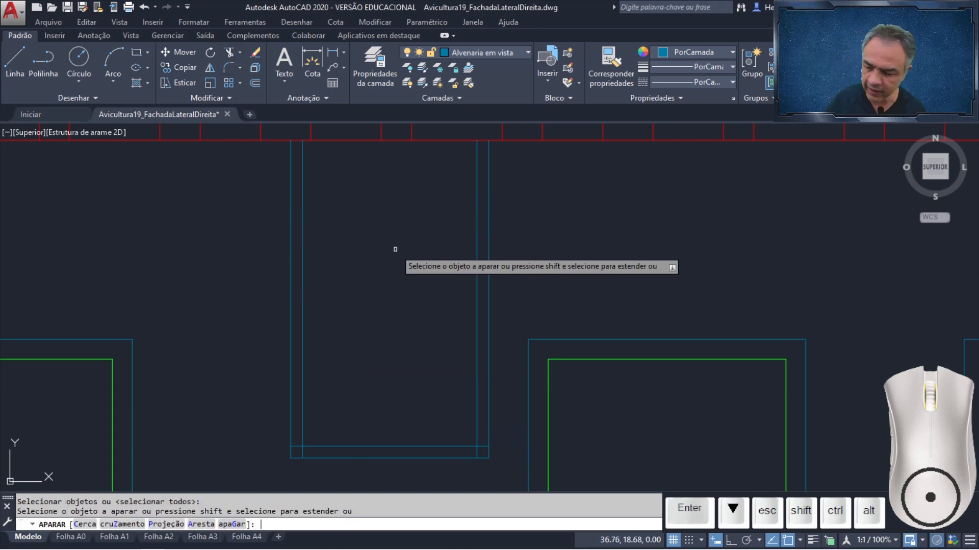
{"action": "left_click", "coordinate": [486, 444]}
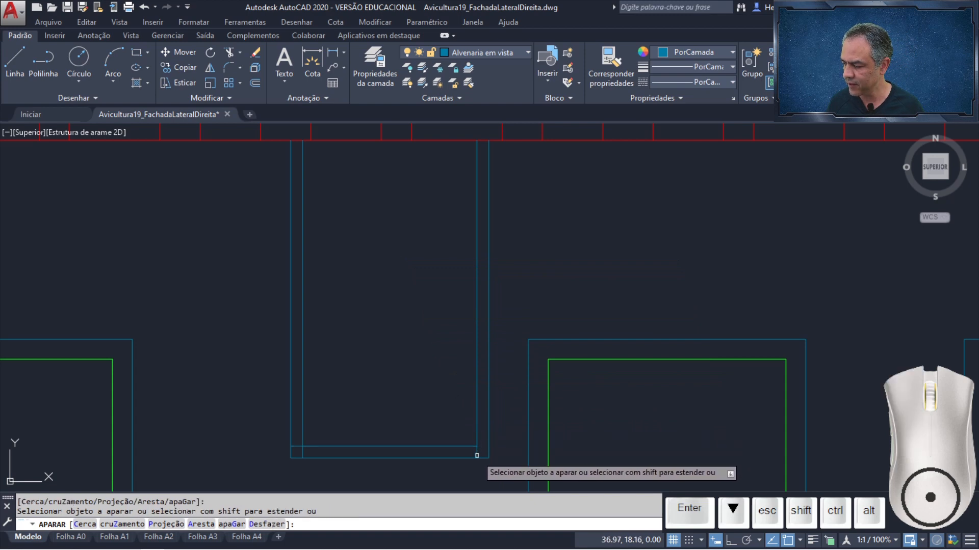
{"action": "left_click", "coordinate": [481, 453]}
{"action": "left_click", "coordinate": [455, 451]}
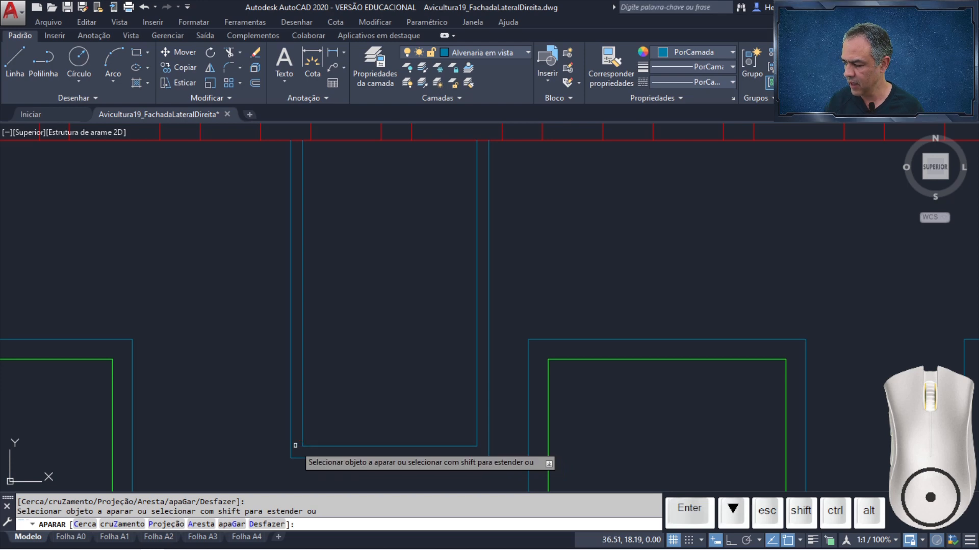
{"action": "key", "text": "Return"}
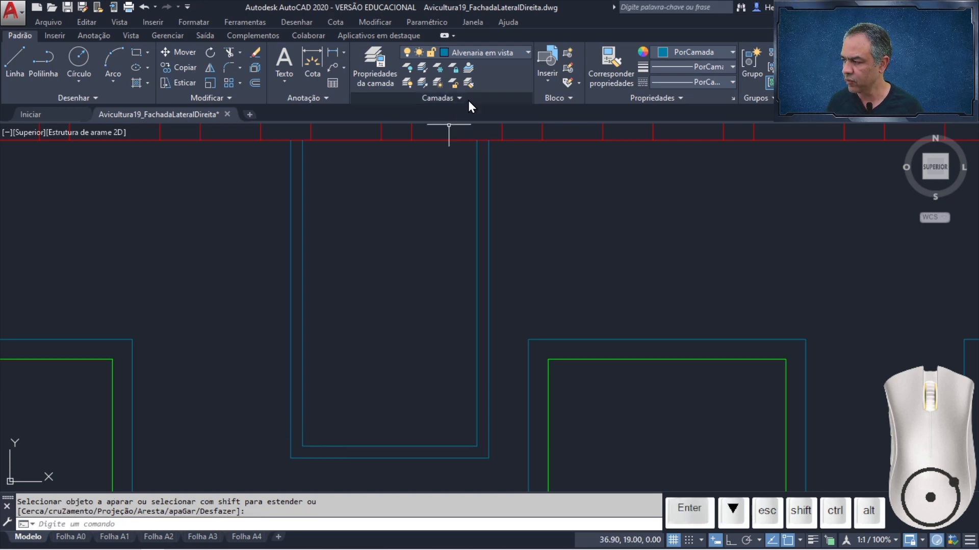
Match the window's three inner frame lines to the Esquadrias layer, using a green door line as the destination object
{"action": "left_click", "coordinate": [469, 86]}
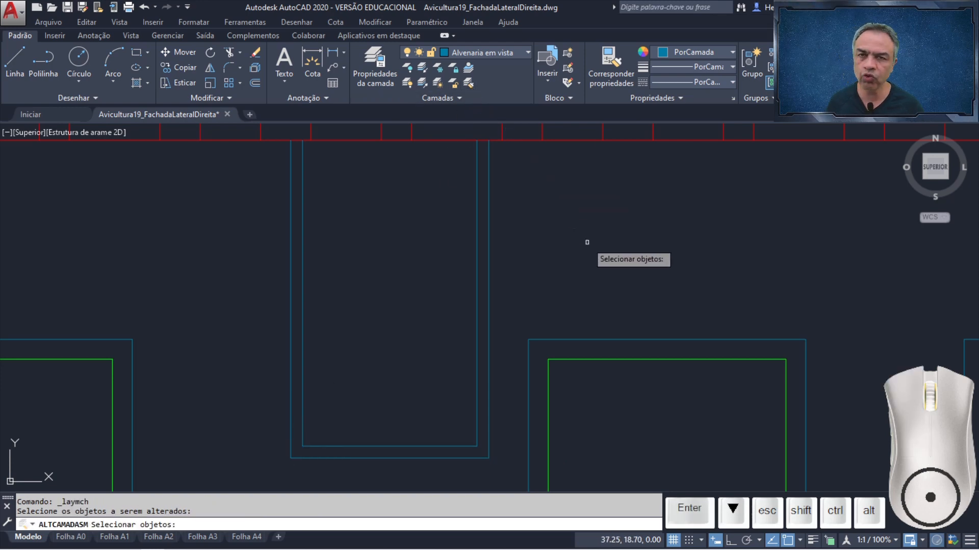
{"action": "left_click", "coordinate": [481, 363]}
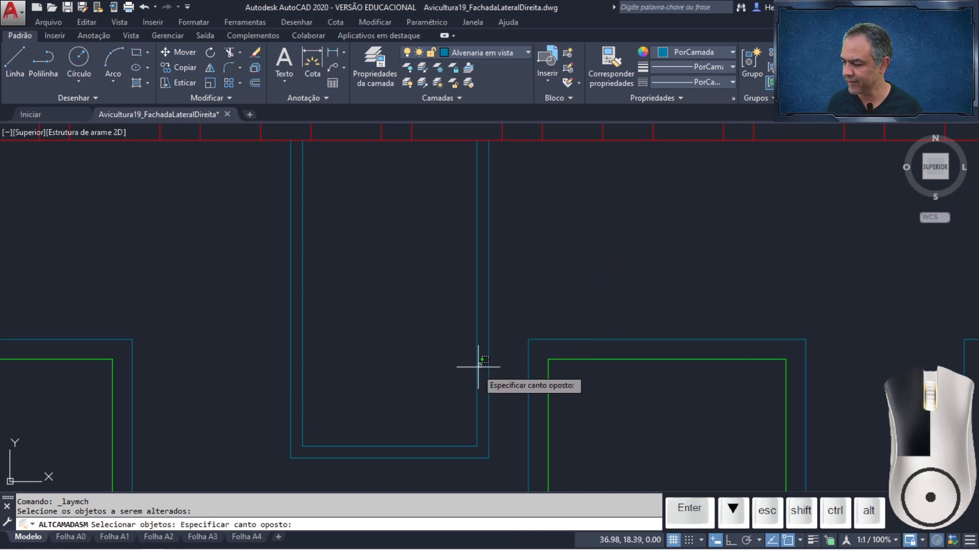
{"action": "left_click", "coordinate": [297, 452]}
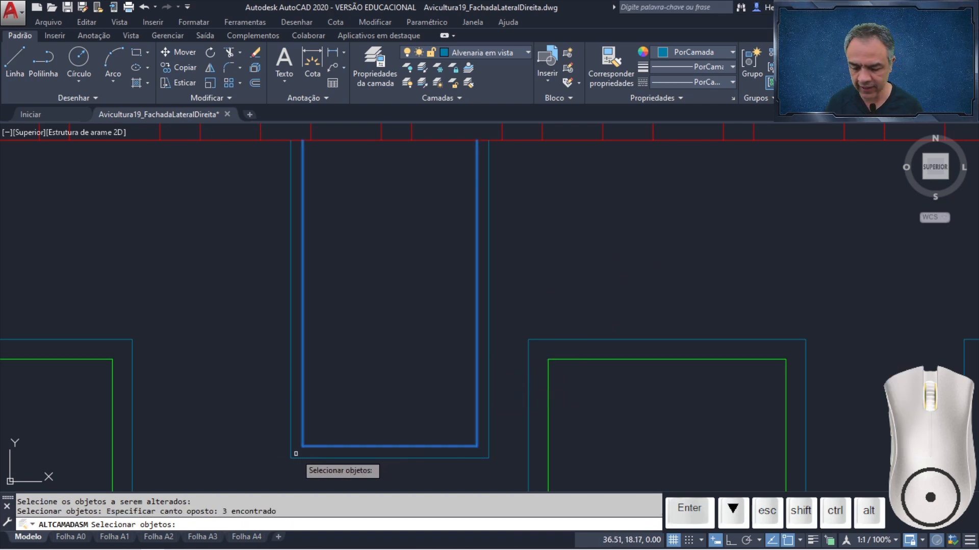
{"action": "key", "text": "Return"}
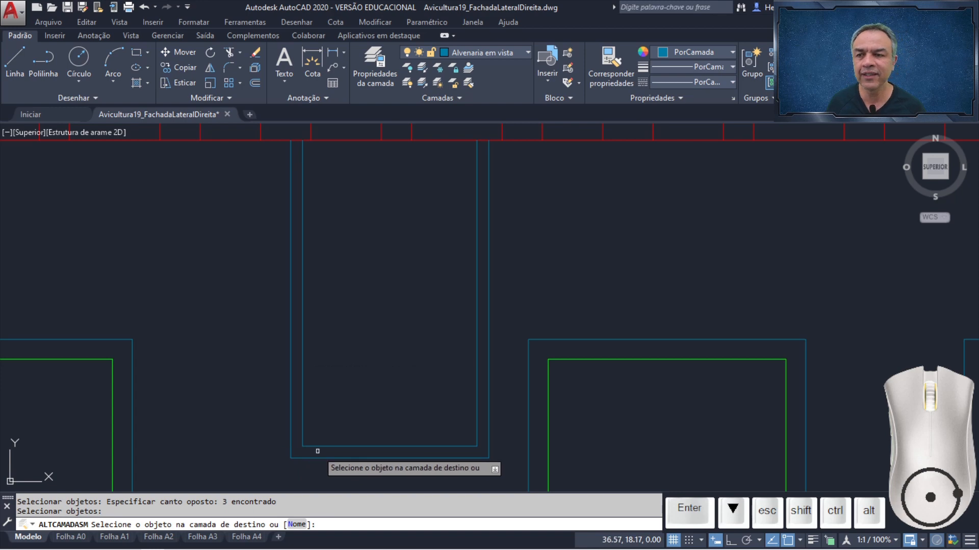
{"action": "left_click", "coordinate": [548, 418]}
{"action": "scroll", "coordinate": [611, 429], "scroll_direction": "down", "scroll_amount": 4}
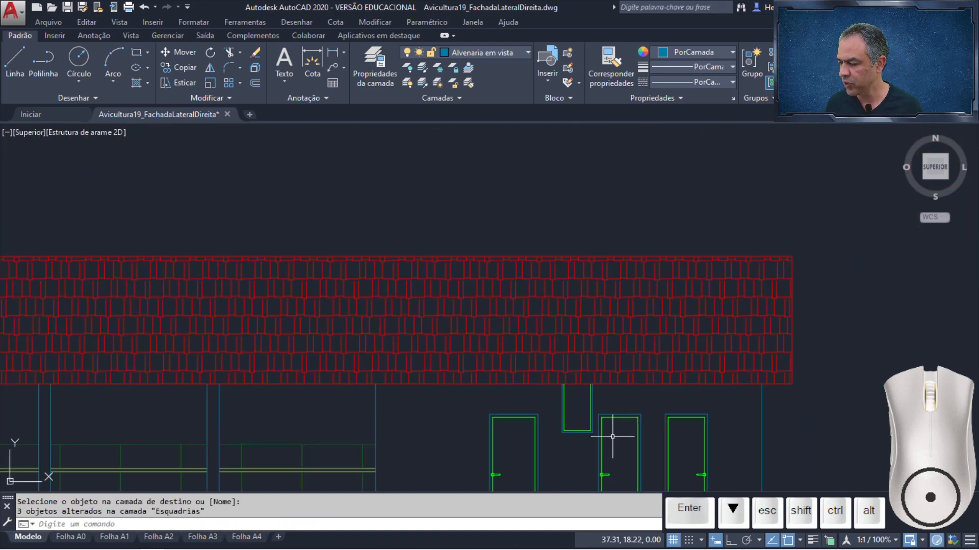
Examine the two bathroom windows and the dividing wall between Banheiro Fem and Banheiro Masc in the plan
{"action": "middle_click_drag", "start_coordinate": [618, 465], "coordinate": [497, 125]}
{"action": "middle_click_drag", "start_coordinate": [537, 382], "coordinate": [465, 125]}
{"action": "middle_click_drag", "start_coordinate": [525, 340], "coordinate": [502, 208]}
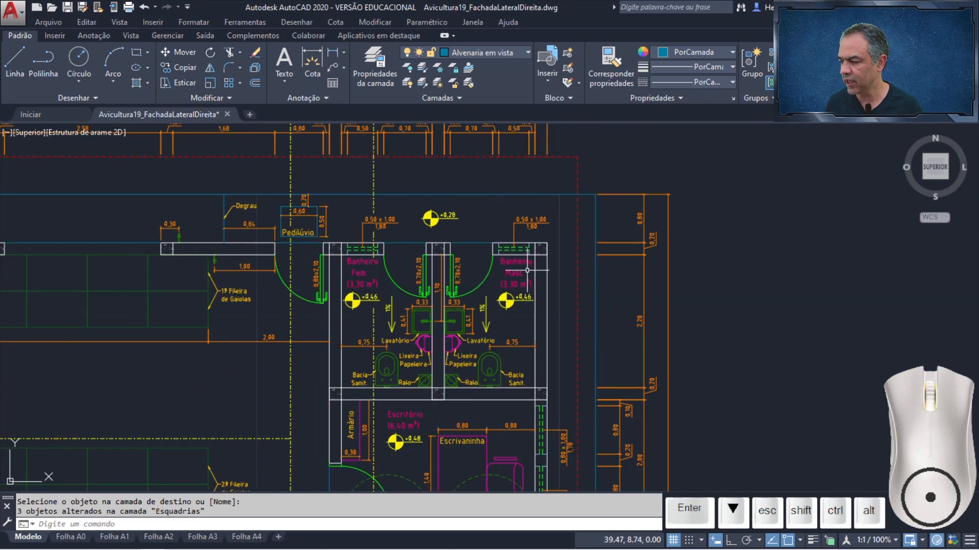
{"action": "scroll", "coordinate": [529, 274], "scroll_direction": "up", "scroll_amount": 2}
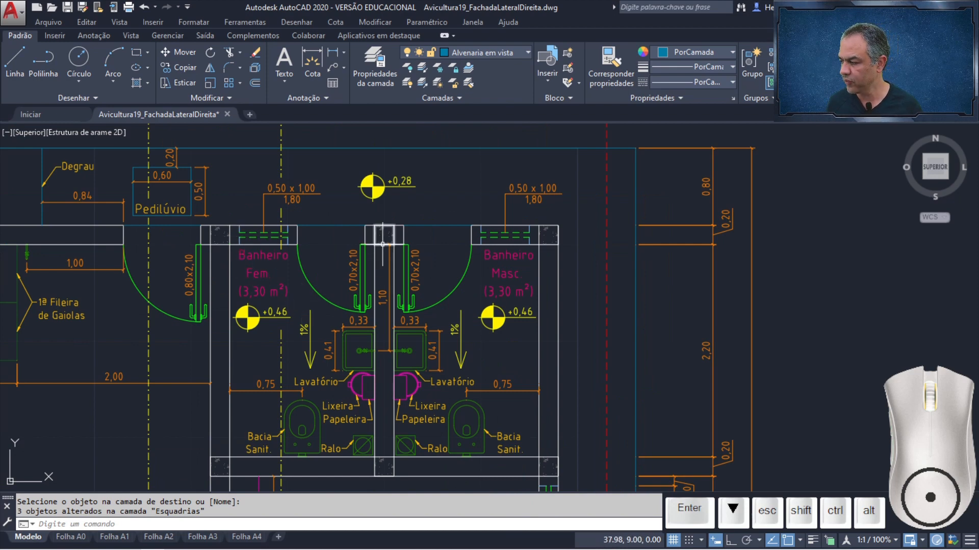
{"action": "scroll", "coordinate": [381, 244], "scroll_direction": "up", "scroll_amount": 2}
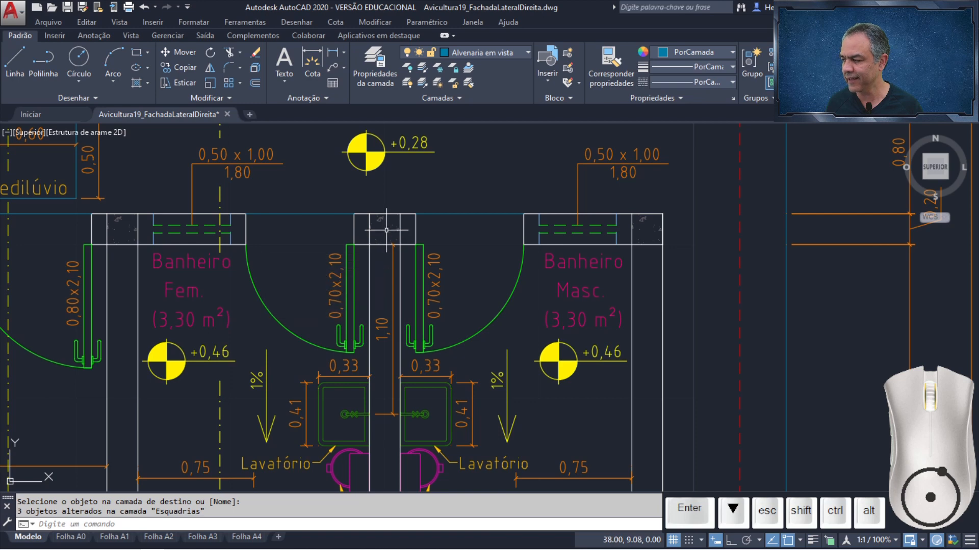
{"action": "mouse_move", "coordinate": [387, 213]}
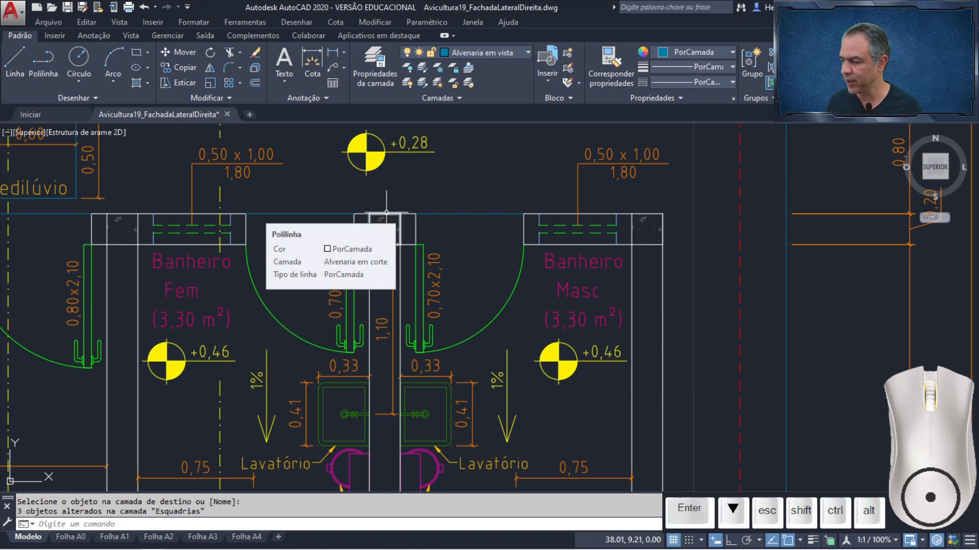
{"action": "scroll", "coordinate": [391, 208], "scroll_direction": "down", "scroll_amount": 4}
Mirror the façade's bathroom window about the vertical axis through the midpoints of the plan's wall between the bathrooms, keeping the original
{"action": "middle_click_drag", "start_coordinate": [378, 142], "coordinate": [344, 488]}
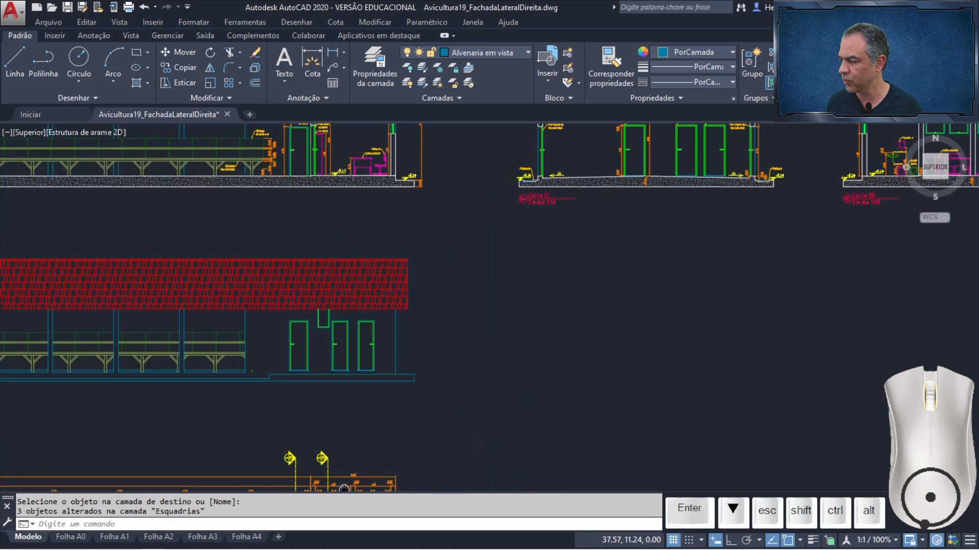
{"action": "left_click", "coordinate": [208, 68]}
{"action": "scroll", "coordinate": [326, 334], "scroll_direction": "up", "scroll_amount": 7}
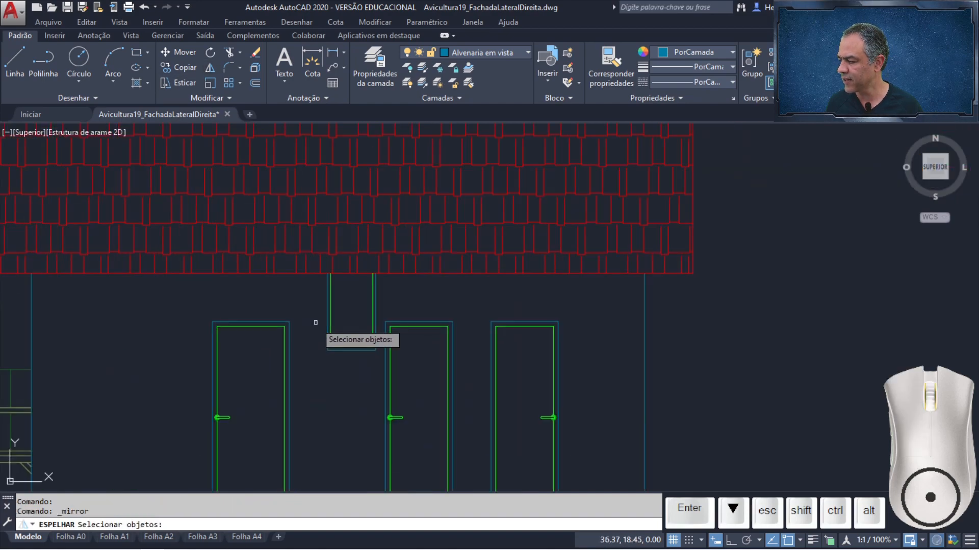
{"action": "left_click", "coordinate": [414, 267]}
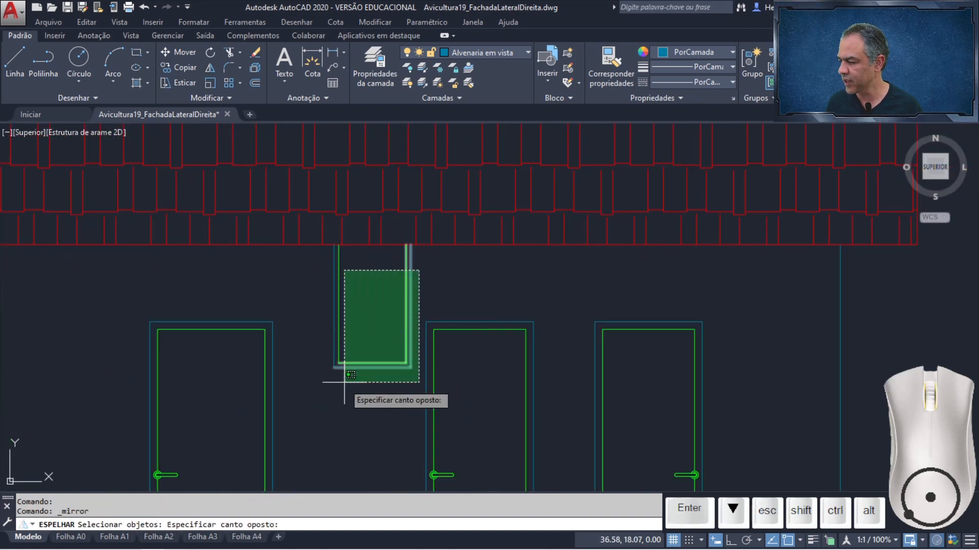
{"action": "left_click", "coordinate": [320, 396]}
{"action": "key", "text": "Return"}
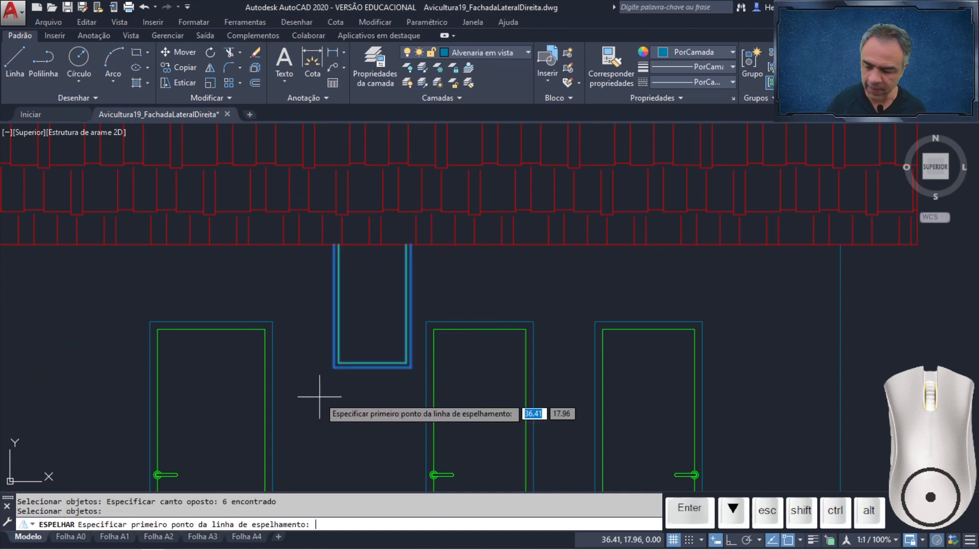
{"action": "scroll", "coordinate": [459, 403], "scroll_direction": "down", "scroll_amount": 8}
{"action": "scroll", "coordinate": [502, 244], "scroll_direction": "up", "scroll_amount": 8}
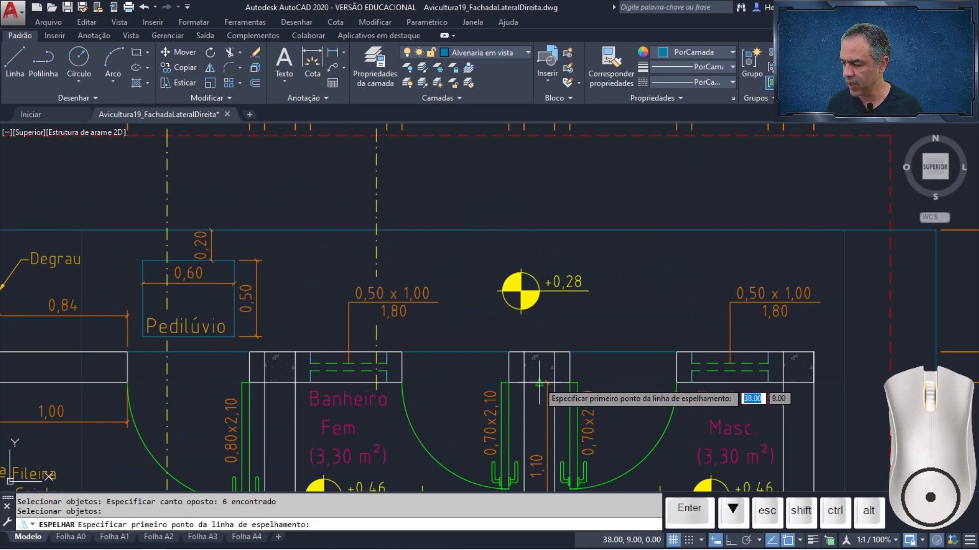
{"action": "left_click", "coordinate": [539, 377]}
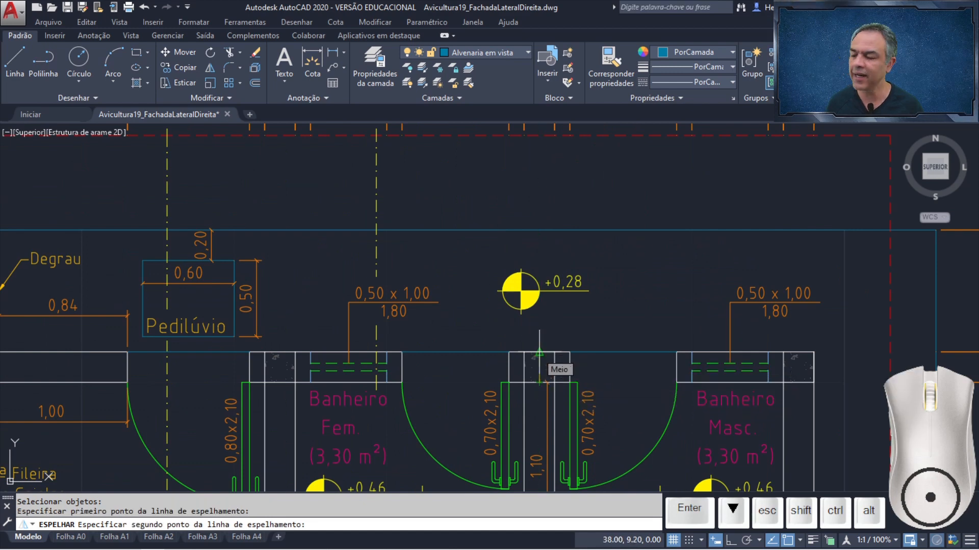
{"action": "left_click", "coordinate": [539, 352]}
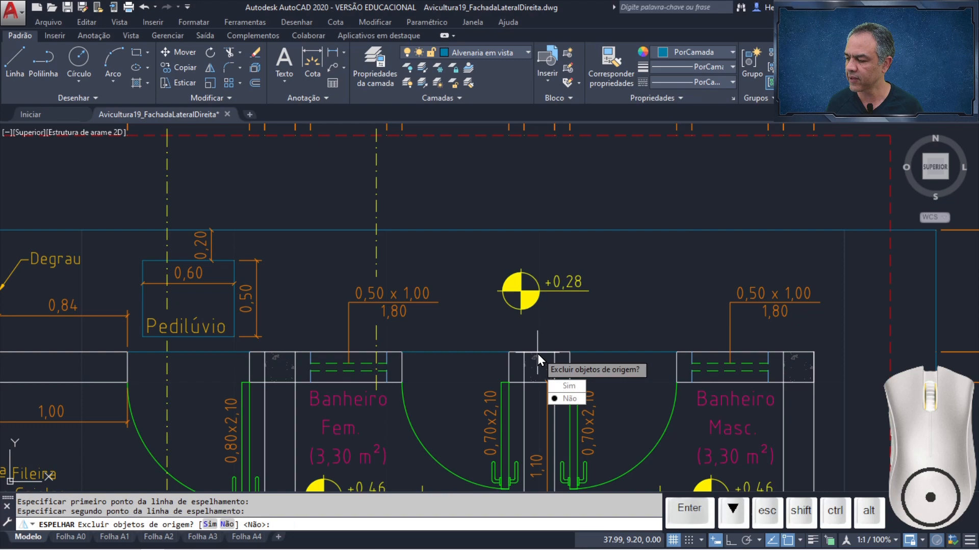
{"action": "left_click", "coordinate": [573, 398]}
{"action": "scroll", "coordinate": [527, 244], "scroll_direction": "down", "scroll_amount": 5}
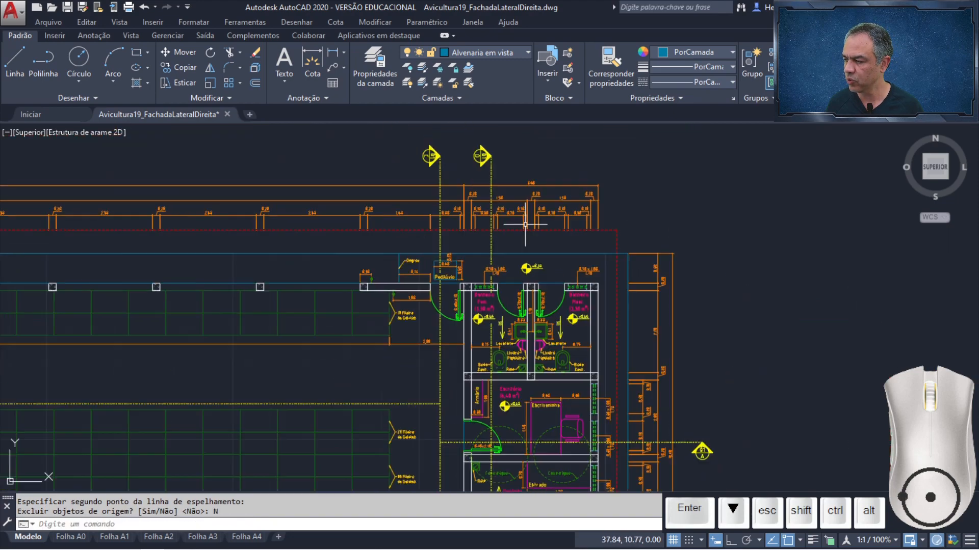
{"action": "middle_click_drag", "start_coordinate": [531, 157], "coordinate": [530, 429]}
{"action": "scroll", "coordinate": [647, 285], "scroll_direction": "up", "scroll_amount": 5}
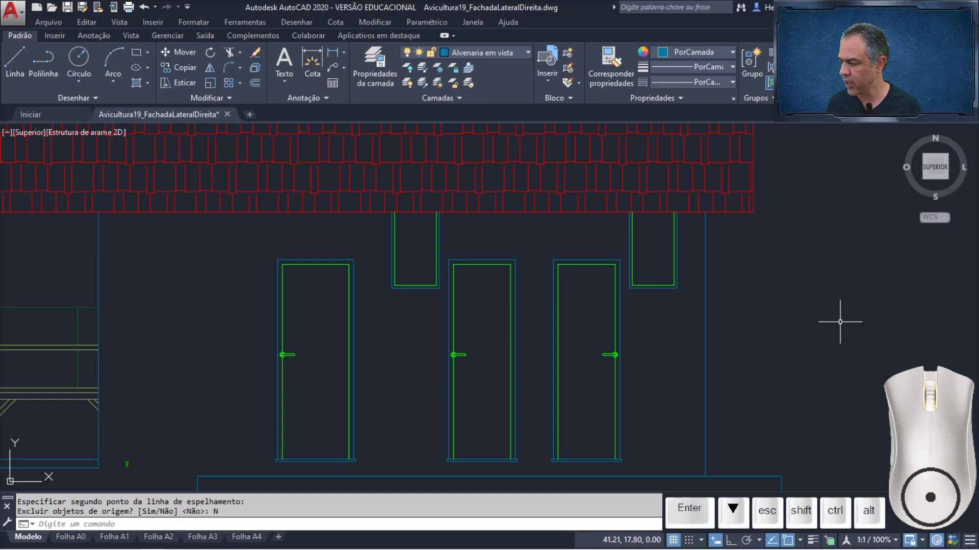
{"action": "scroll", "coordinate": [840, 322], "scroll_direction": "down", "scroll_amount": 3}
{"action": "scroll", "coordinate": [304, 382], "scroll_direction": "up", "scroll_amount": 4}
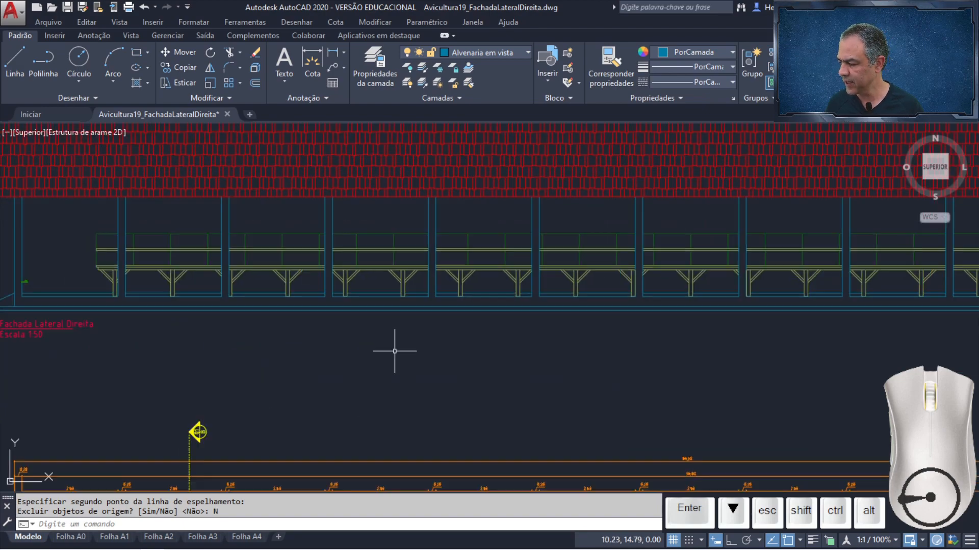
Change the upper façade's legend block to number 07 and title Fachada Lateral Esquerda
{"action": "middle_click_drag", "start_coordinate": [312, 361], "coordinate": [783, 362]}
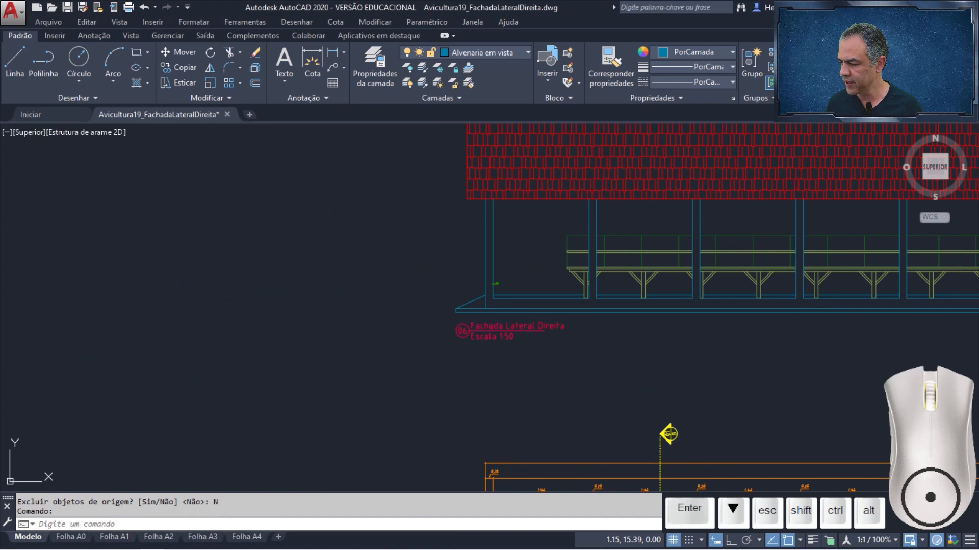
{"action": "double_click", "coordinate": [528, 333]}
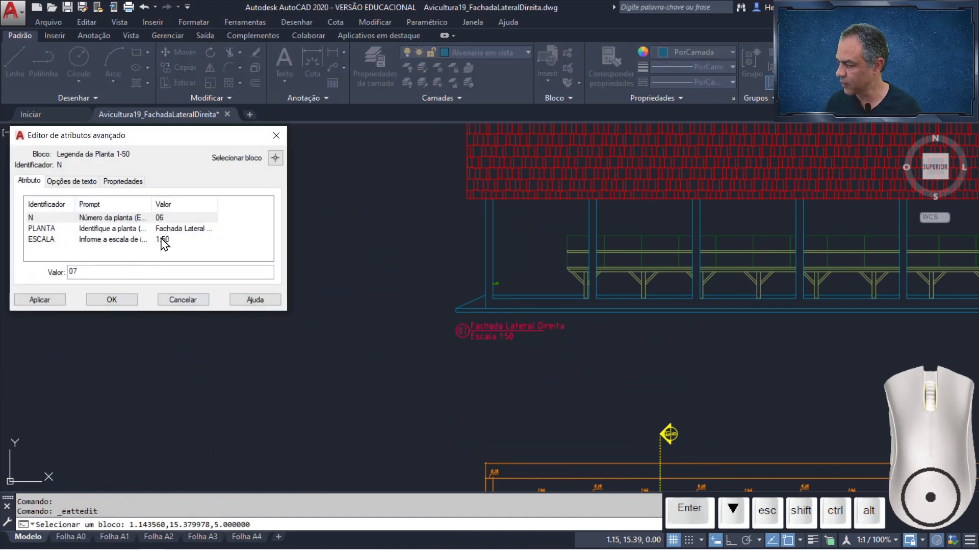
{"action": "left_click", "coordinate": [173, 231]}
{"action": "double_click", "coordinate": [131, 272]}
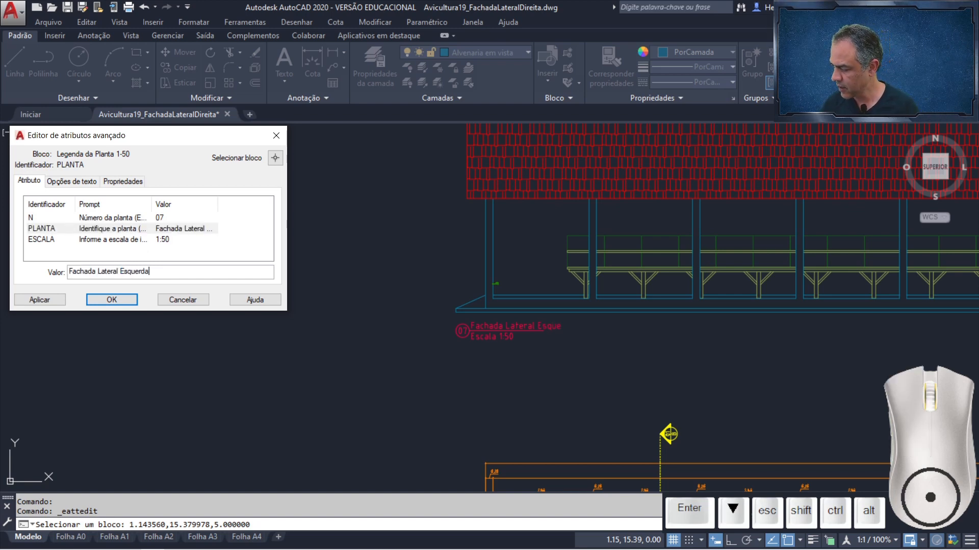
{"action": "left_click", "coordinate": [112, 300]}
Examine the windows, doors and dimensions in the Corte DD and Corte CC cross-sections
{"action": "mouse_move", "coordinate": [591, 241]}
{"action": "middle_mouse_down"}
{"action": "mouse_move", "coordinate": [526, 286]}
{"action": "mouse_move", "coordinate": [348, 450]}
{"action": "middle_mouse_up"}
{"action": "scroll", "coordinate": [602, 344], "scroll_direction": "down", "scroll_amount": 5}
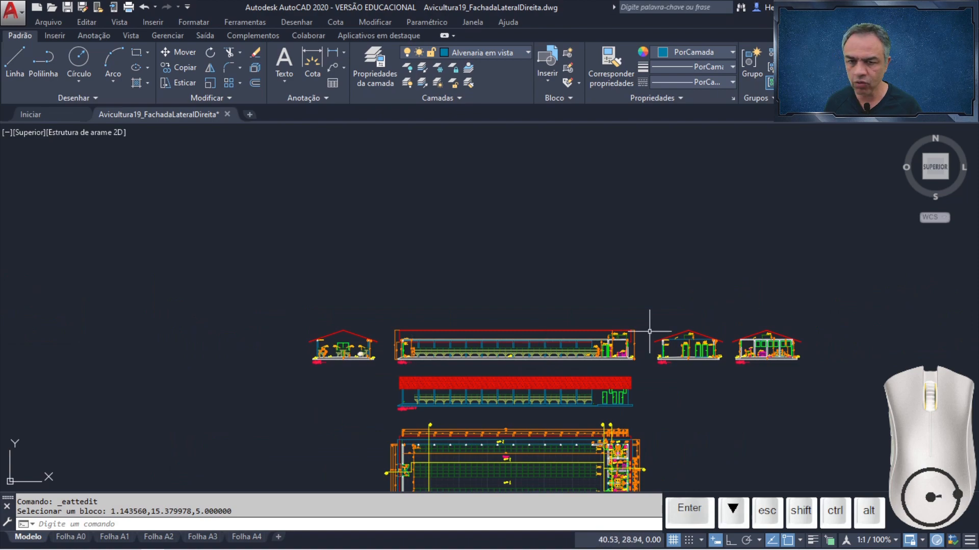
{"action": "scroll", "coordinate": [812, 358], "scroll_direction": "up", "scroll_amount": 4}
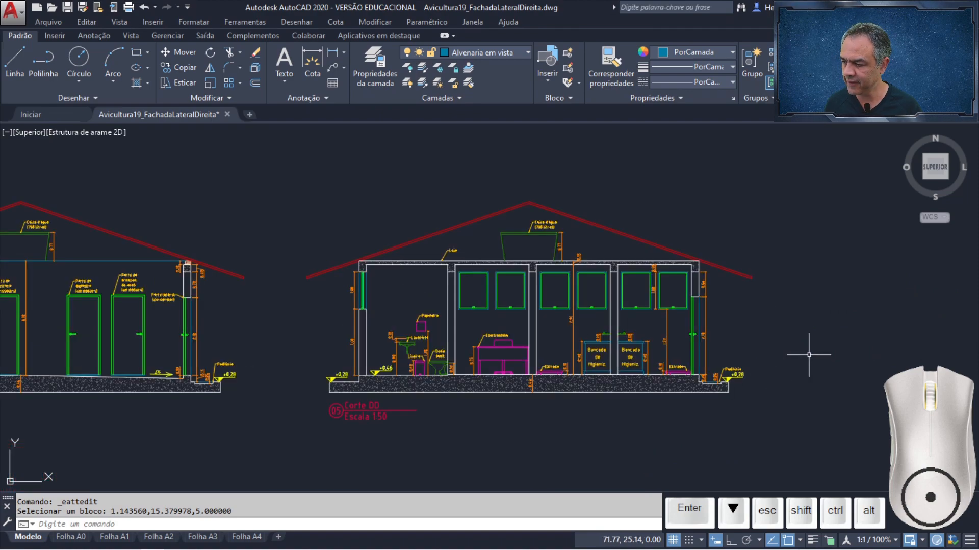
{"action": "scroll", "coordinate": [688, 331], "scroll_direction": "up", "scroll_amount": 2}
{"action": "scroll", "coordinate": [596, 311], "scroll_direction": "up", "scroll_amount": 3}
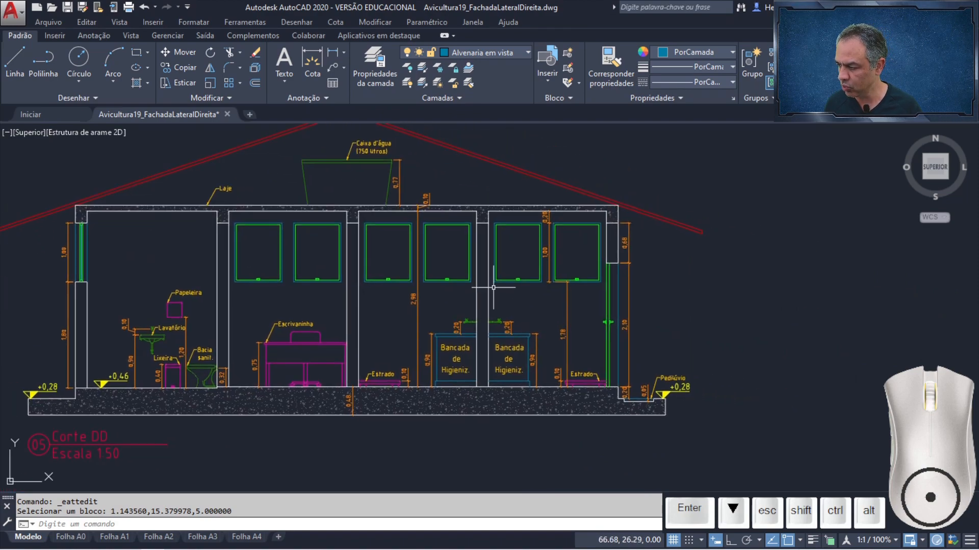
{"action": "scroll", "coordinate": [518, 277], "scroll_direction": "down", "scroll_amount": 1}
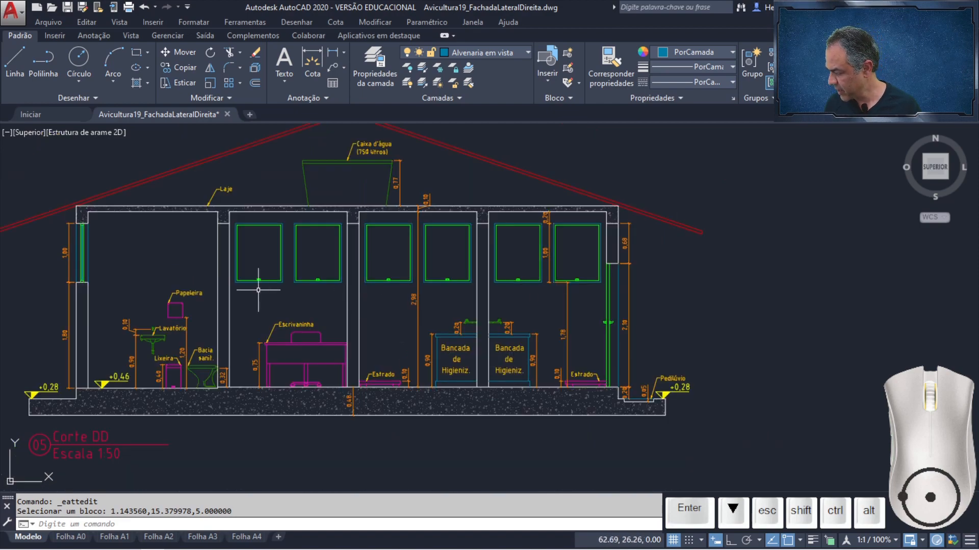
{"action": "middle_click_drag", "start_coordinate": [129, 264], "coordinate": [751, 258]}
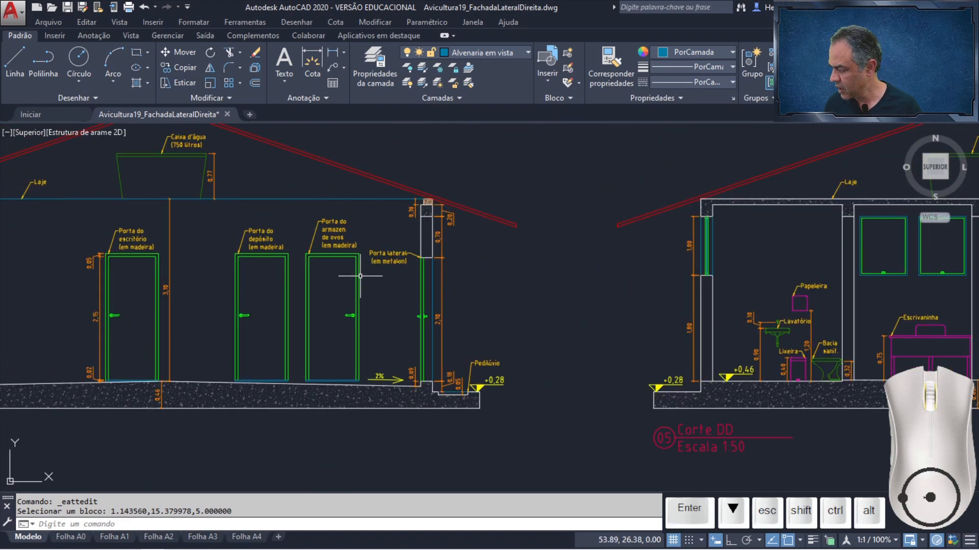
{"action": "mouse_move", "coordinate": [360, 276]}
{"action": "middle_mouse_down"}
{"action": "mouse_move", "coordinate": [531, 275]}
{"action": "mouse_move", "coordinate": [601, 291]}
{"action": "middle_mouse_up"}
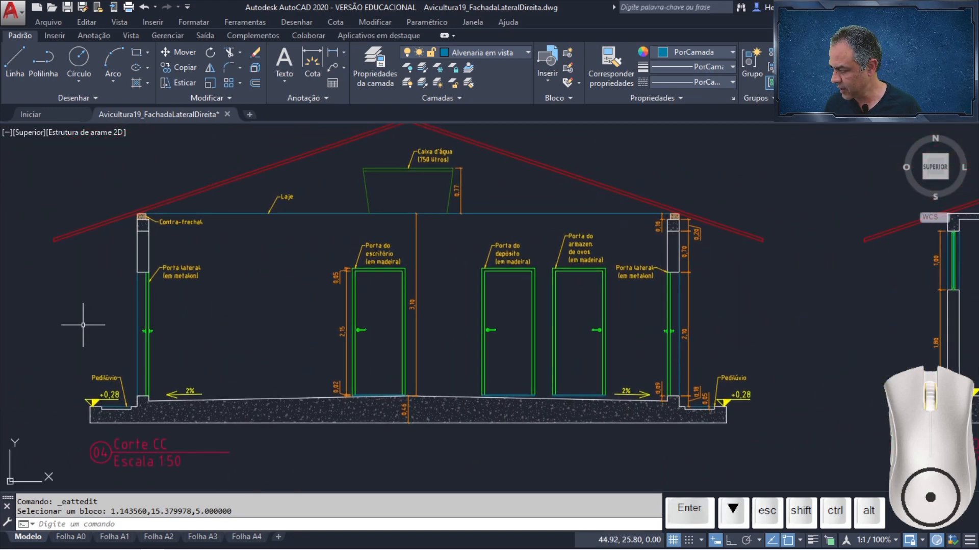
{"action": "middle_click_drag", "start_coordinate": [83, 324], "coordinate": [748, 332]}
Delete the 0,20 dimension beside the beam above the window in the longitudinal section
{"action": "middle_click_drag", "start_coordinate": [304, 321], "coordinate": [478, 332]}
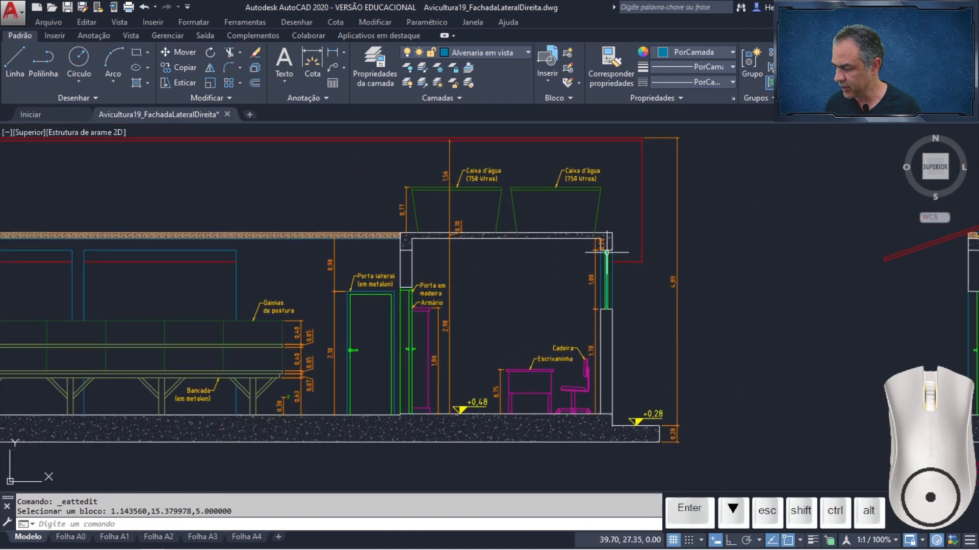
{"action": "scroll", "coordinate": [606, 252], "scroll_direction": "up", "scroll_amount": 6}
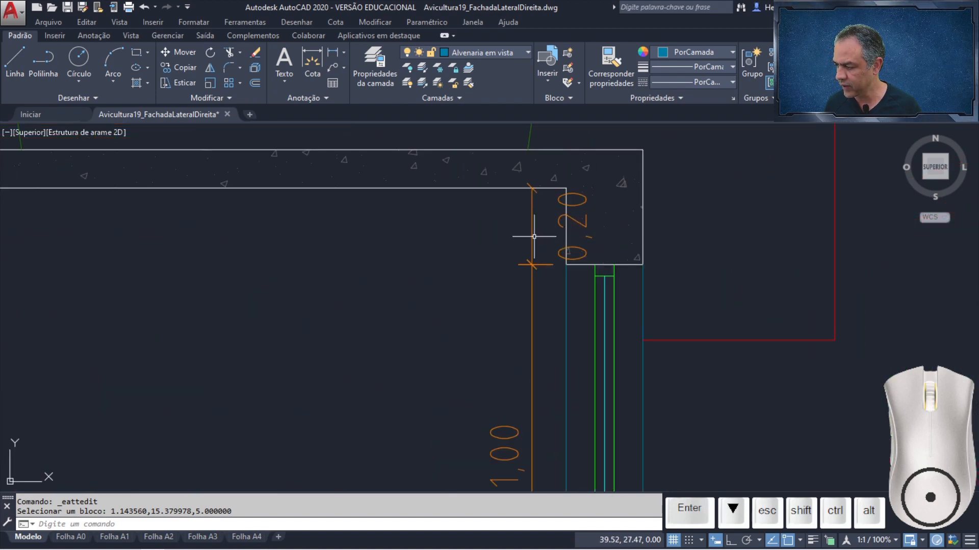
{"action": "left_click", "coordinate": [533, 236]}
{"action": "key", "text": "Delete"}
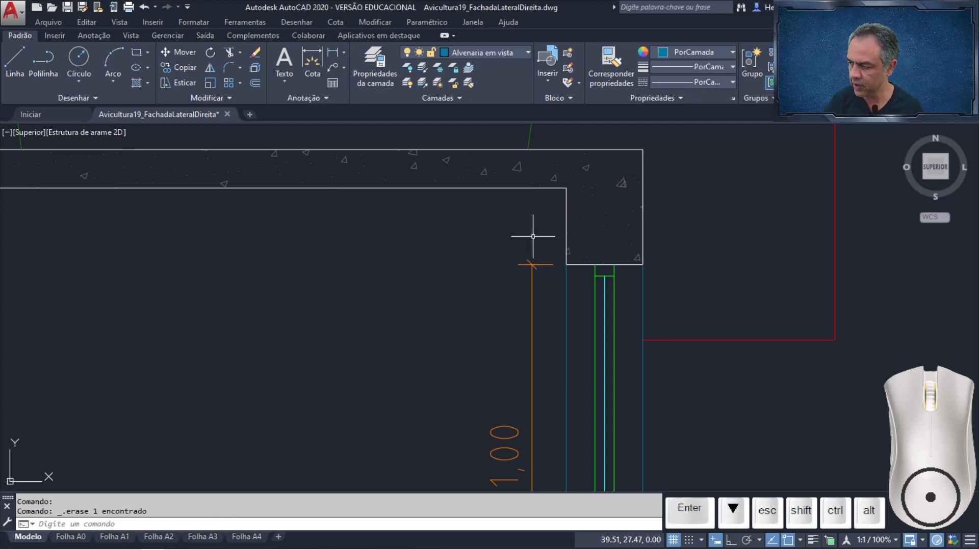
Add a continued dimension from the window's 1,00 dimension up to the inner corner between beam and slab
{"action": "left_click", "coordinate": [336, 22]}
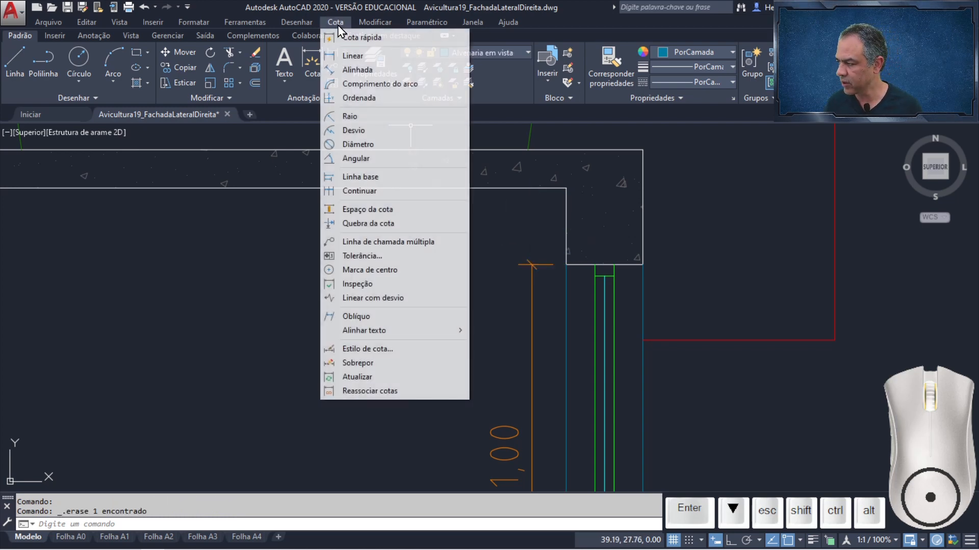
{"action": "left_click", "coordinate": [351, 191]}
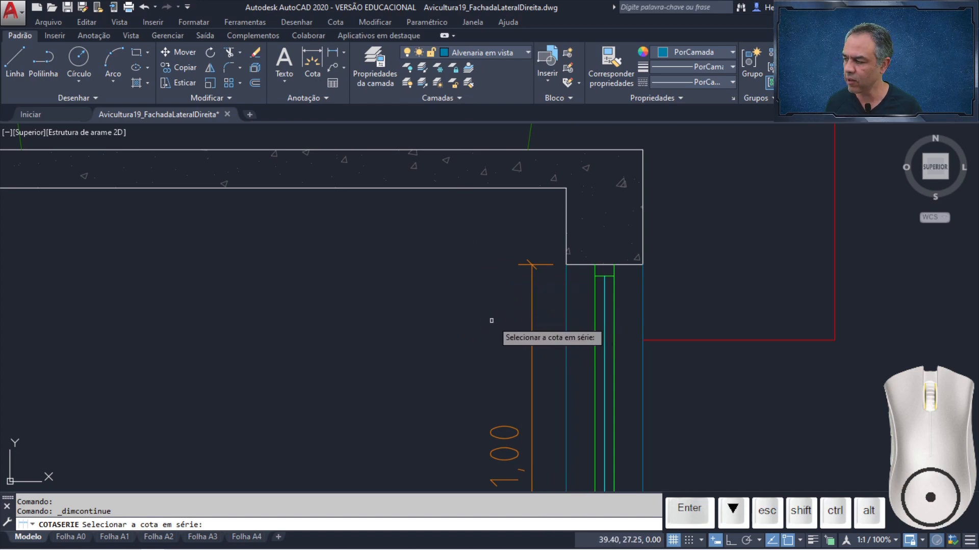
{"action": "left_click", "coordinate": [530, 292]}
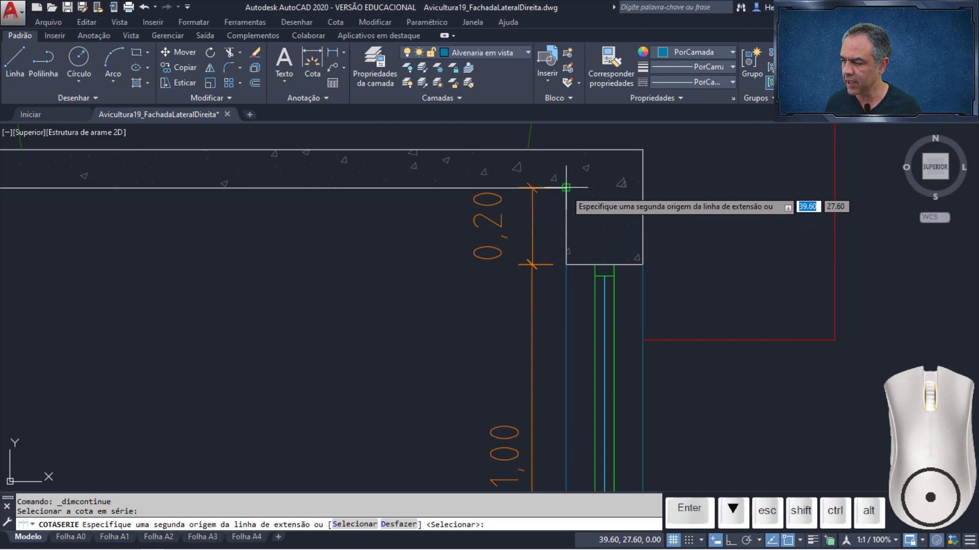
{"action": "left_click", "coordinate": [565, 187]}
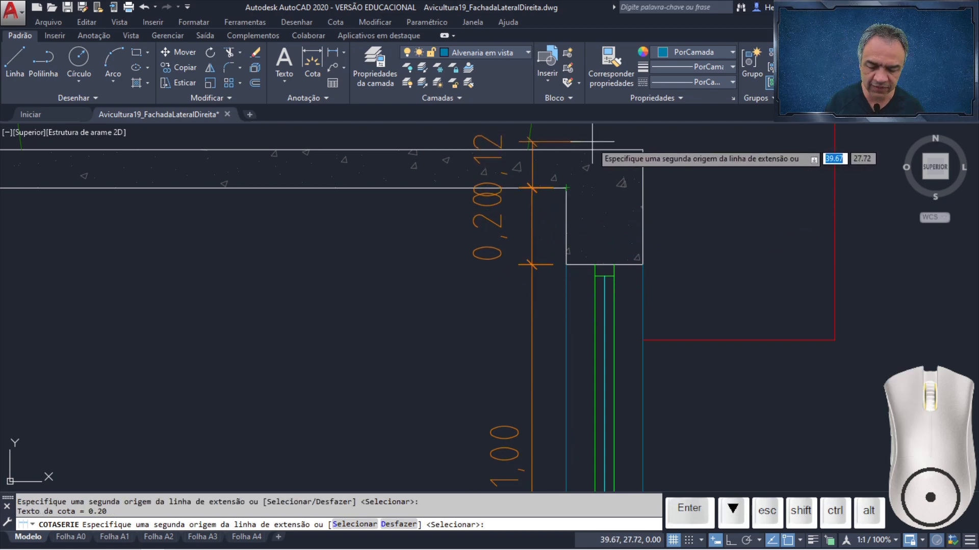
{"action": "key", "text": "Return"}
{"action": "key", "text": "Return"}
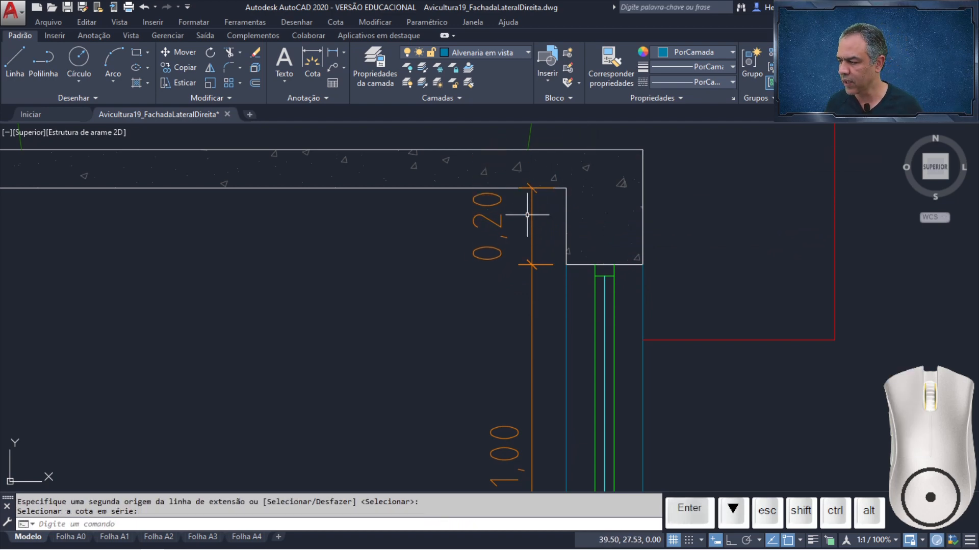
Stretch the beam dimension's upper extension origin from the wall corner onto its dimension line along the slab's underside
{"action": "left_click", "coordinate": [530, 219]}
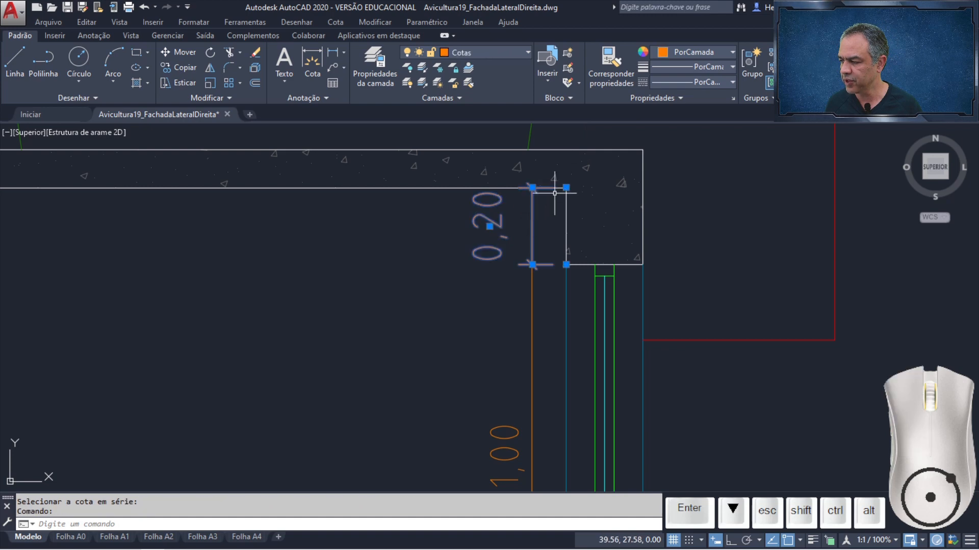
{"action": "left_click", "coordinate": [566, 187]}
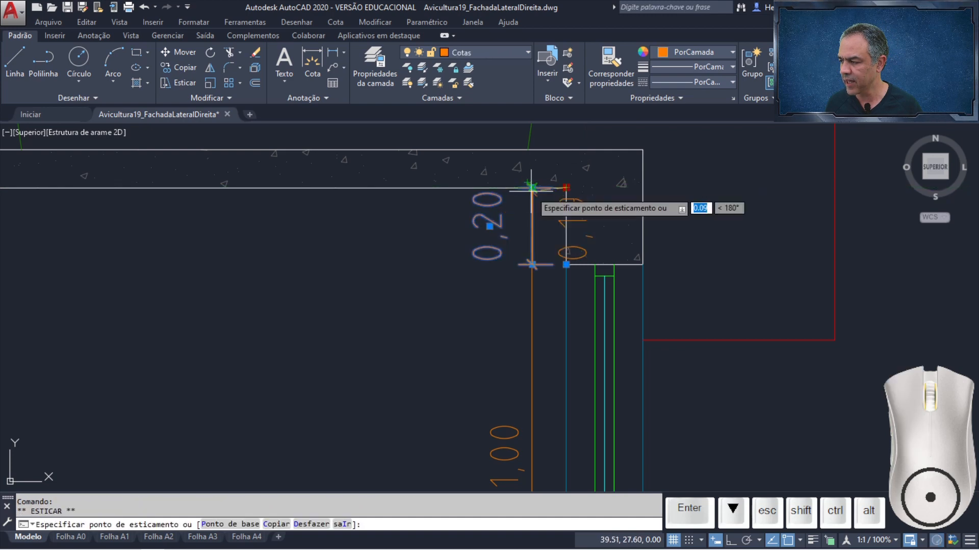
{"action": "left_click", "coordinate": [532, 188]}
{"action": "key", "text": "Escape"}
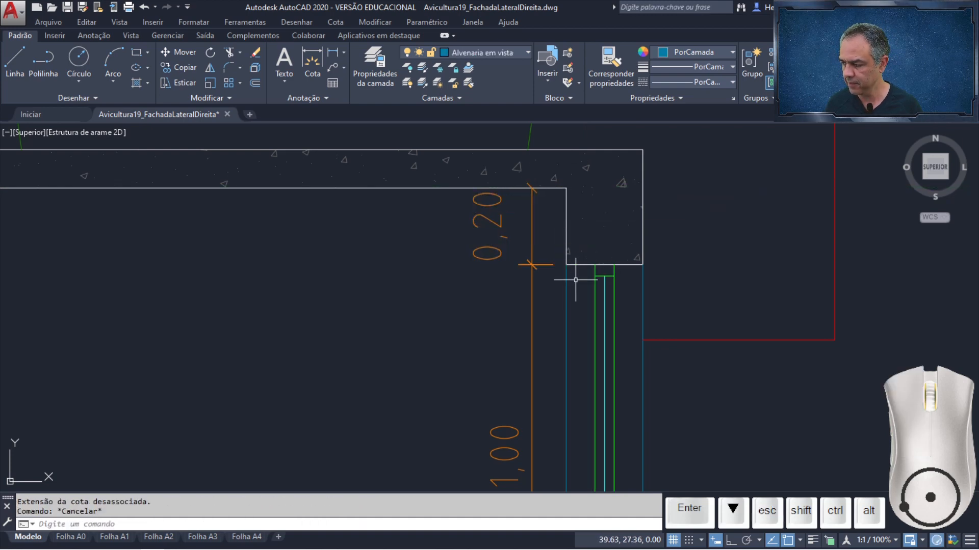
Examine the longitudinal section and Corte BB, the full drawing extents, and the façade above the plan
{"action": "scroll", "coordinate": [561, 278], "scroll_direction": "down", "scroll_amount": 5}
{"action": "middle_click_drag", "start_coordinate": [503, 305], "coordinate": [581, 262]}
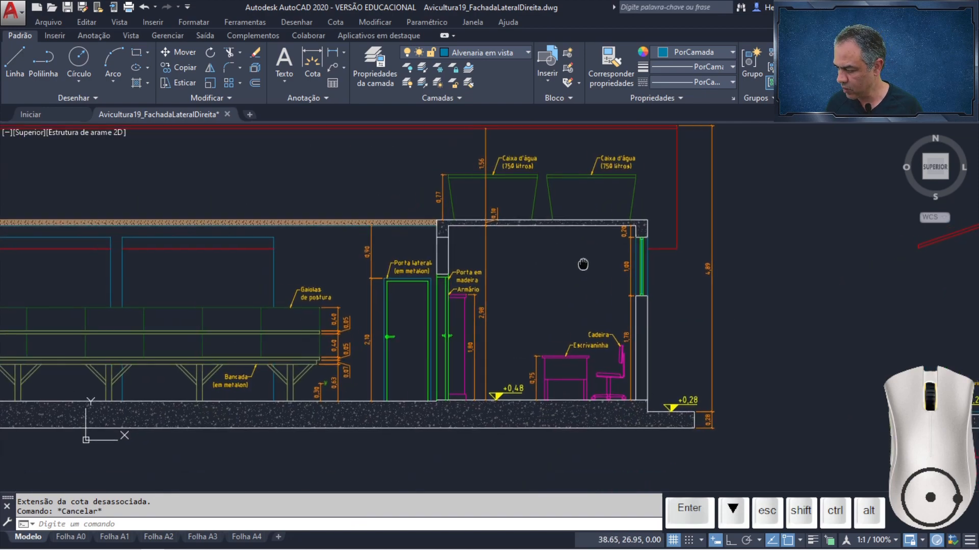
{"action": "scroll", "coordinate": [185, 299], "scroll_direction": "up", "scroll_amount": 4}
{"action": "middle_click_drag", "start_coordinate": [185, 300], "coordinate": [714, 290]}
{"action": "mouse_move", "coordinate": [359, 309]}
{"action": "middle_mouse_down"}
{"action": "mouse_move", "coordinate": [553, 331]}
{"action": "mouse_move", "coordinate": [726, 312]}
{"action": "middle_mouse_up"}
{"action": "middle_click_drag", "start_coordinate": [324, 312], "coordinate": [733, 311]}
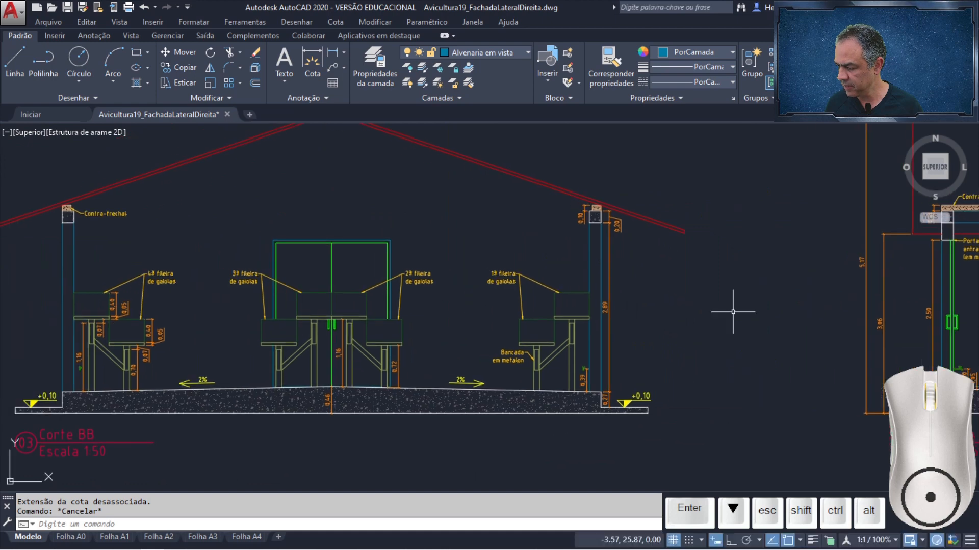
{"action": "middle_click_drag", "start_coordinate": [429, 270], "coordinate": [527, 278]}
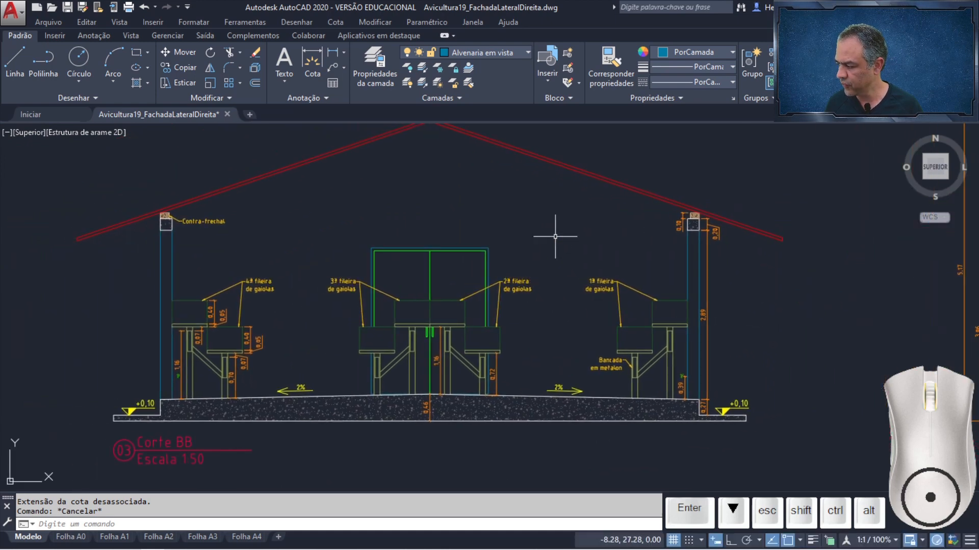
{"action": "middle_click", "coordinate": [555, 237]}
{"action": "middle_click", "coordinate": [555, 237]}
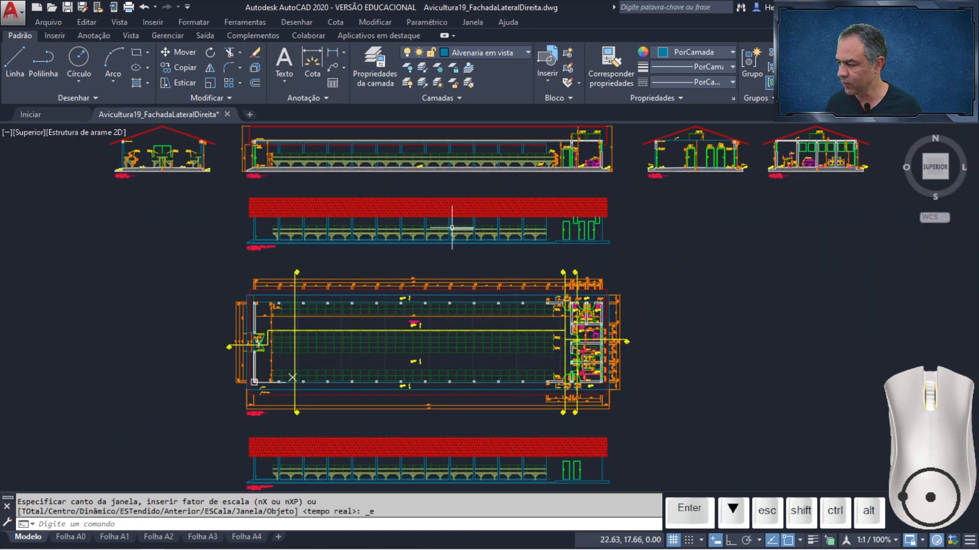
{"action": "scroll", "coordinate": [437, 226], "scroll_direction": "up", "scroll_amount": 4}
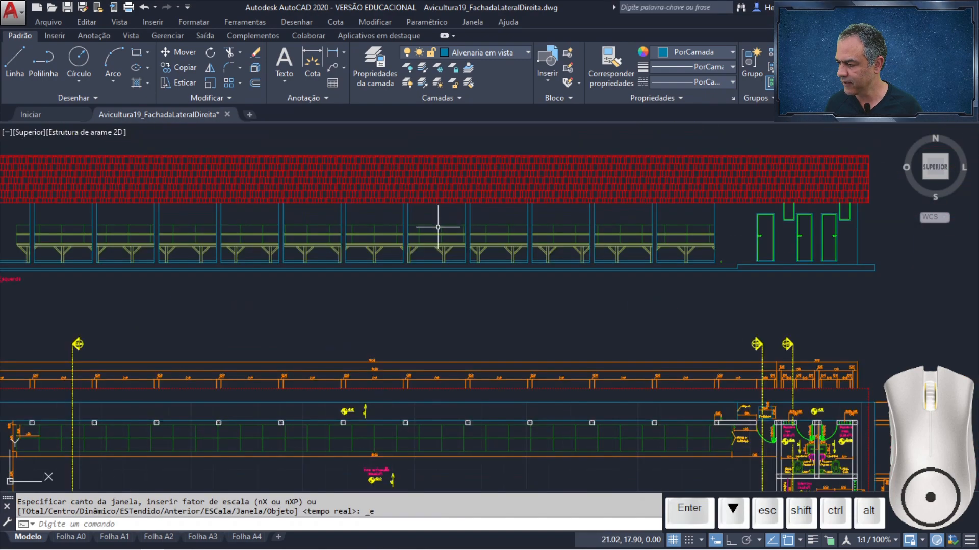
{"action": "scroll", "coordinate": [437, 227], "scroll_direction": "down", "scroll_amount": 3}
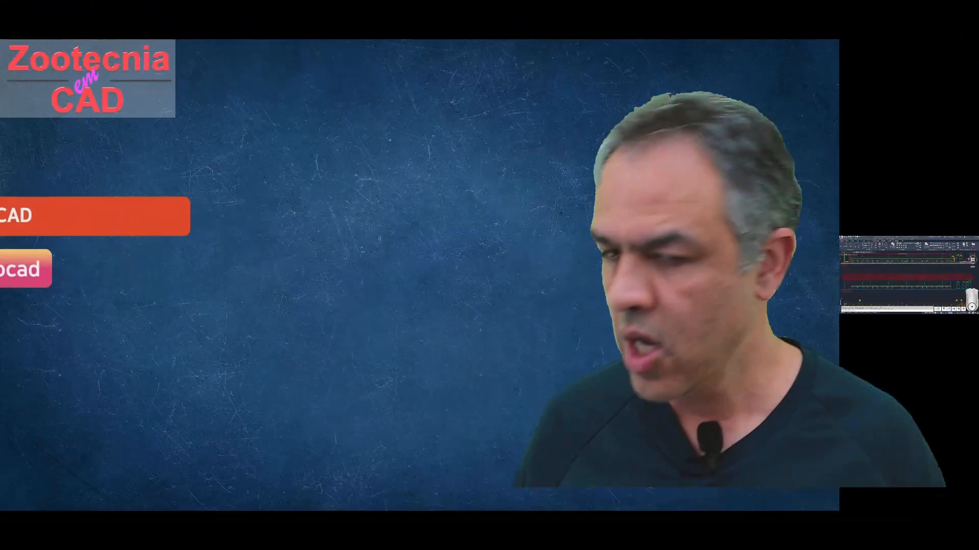